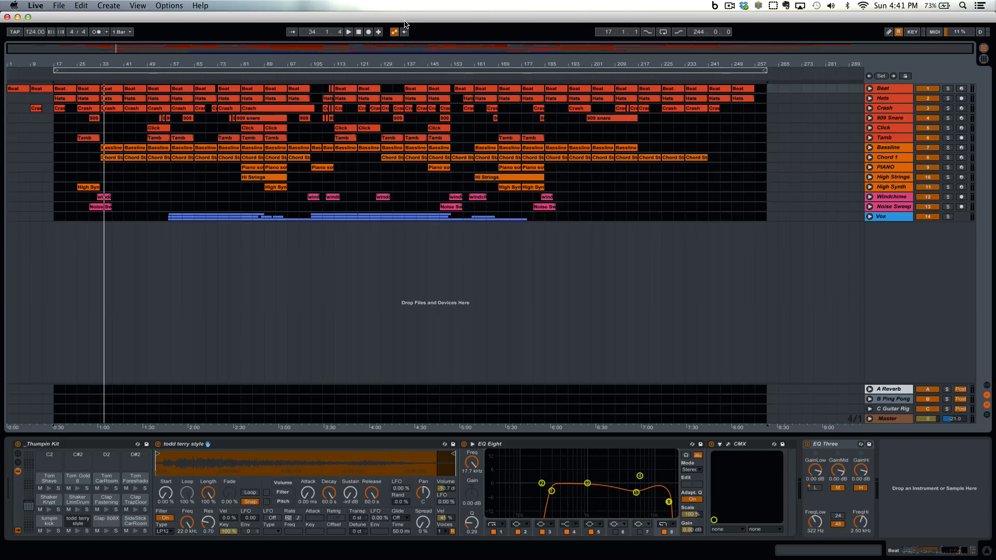
# Play the song and loop the 16 bars starting at bar 17
pyautogui.press('space')
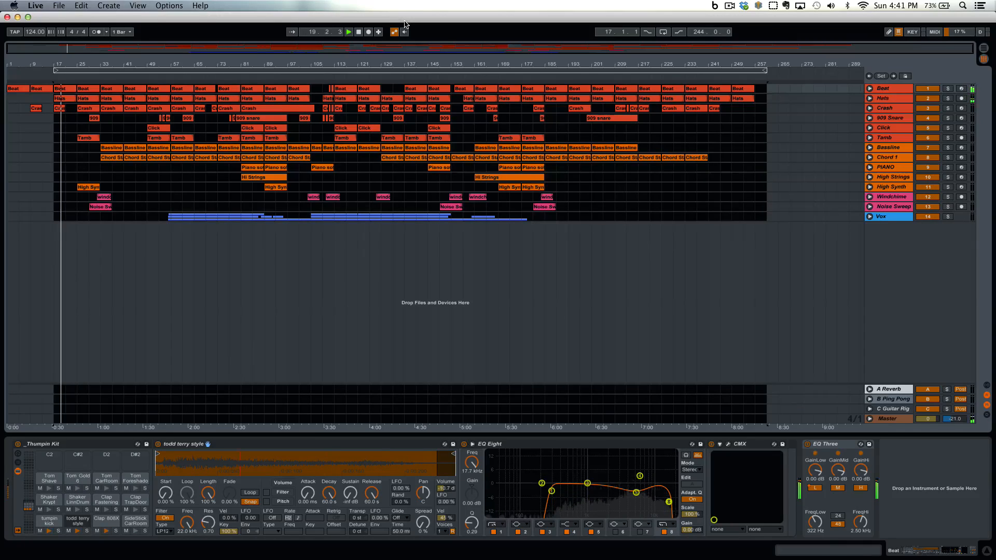
pyautogui.press('Tab')
pyautogui.press('Tab')
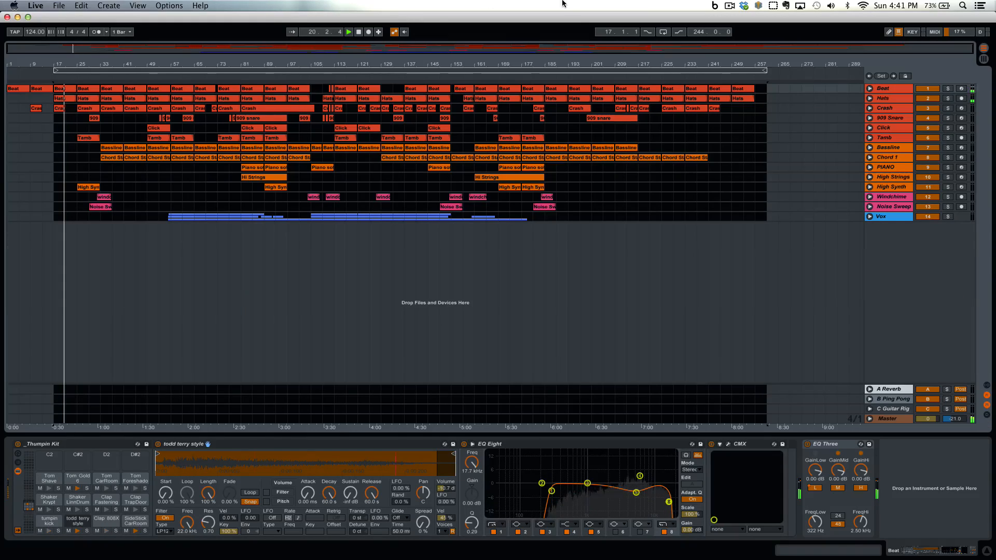
pyautogui.moveTo(581, 94); pyautogui.dragTo(102, 89)
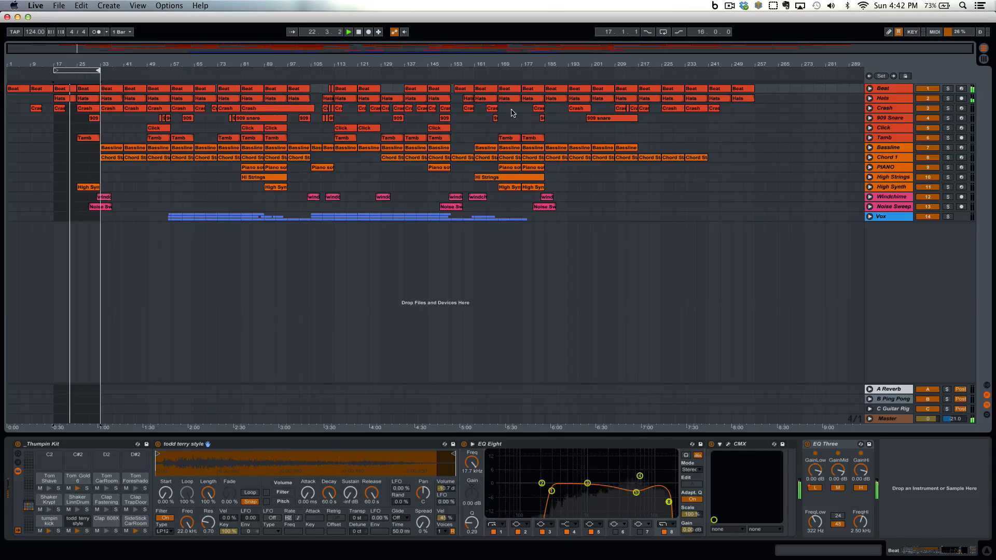
pyautogui.click(663, 32)
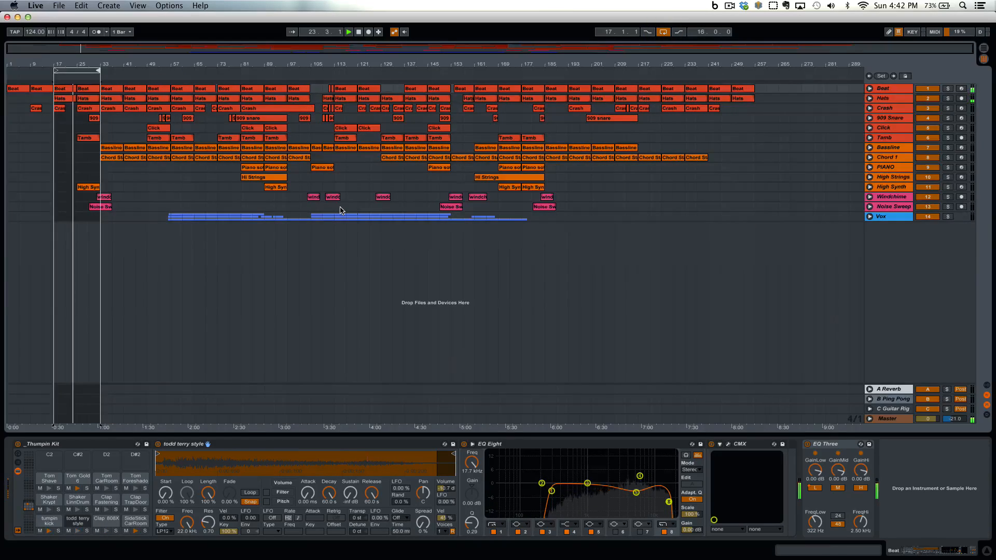
# Show the Beat kit's chains in the mixer and audition the soloed tumpin kick with its EQ Eight bypassed and enabled
pyautogui.press('Tab')
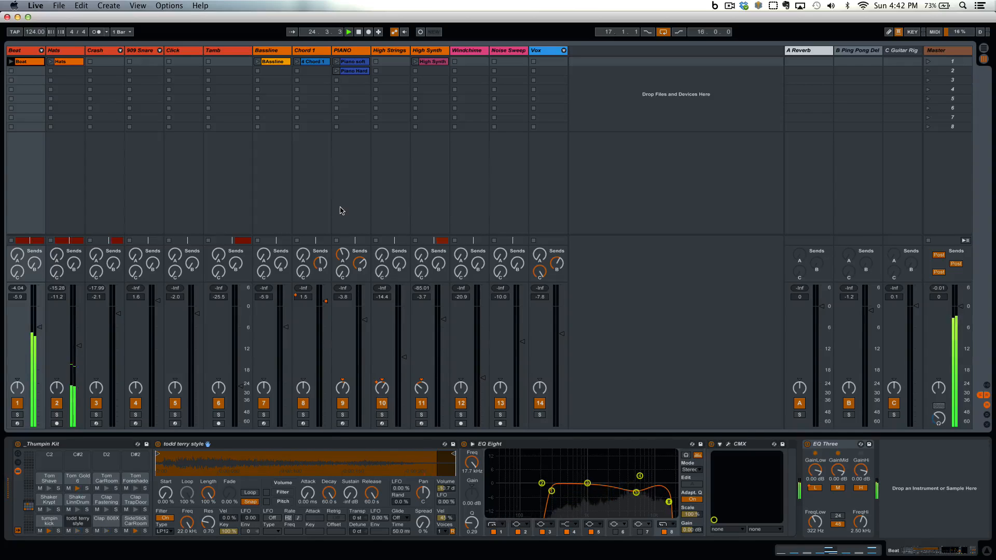
pyautogui.click(41, 51)
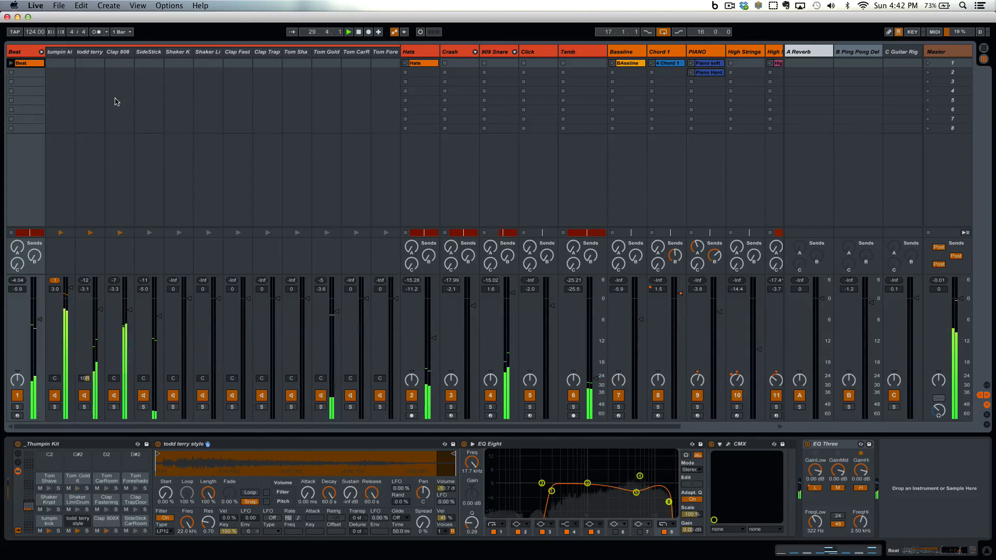
pyautogui.click(66, 53)
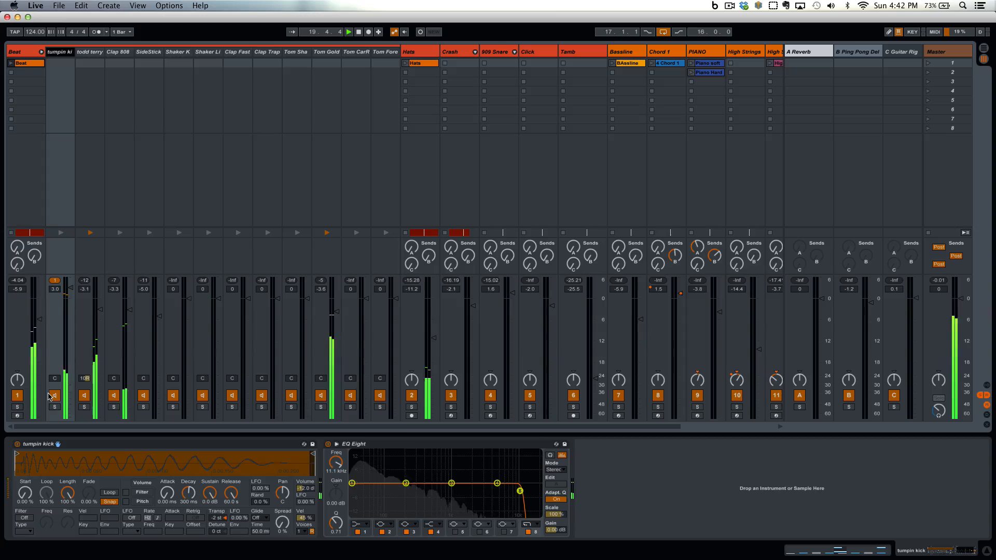
pyautogui.click(55, 407)
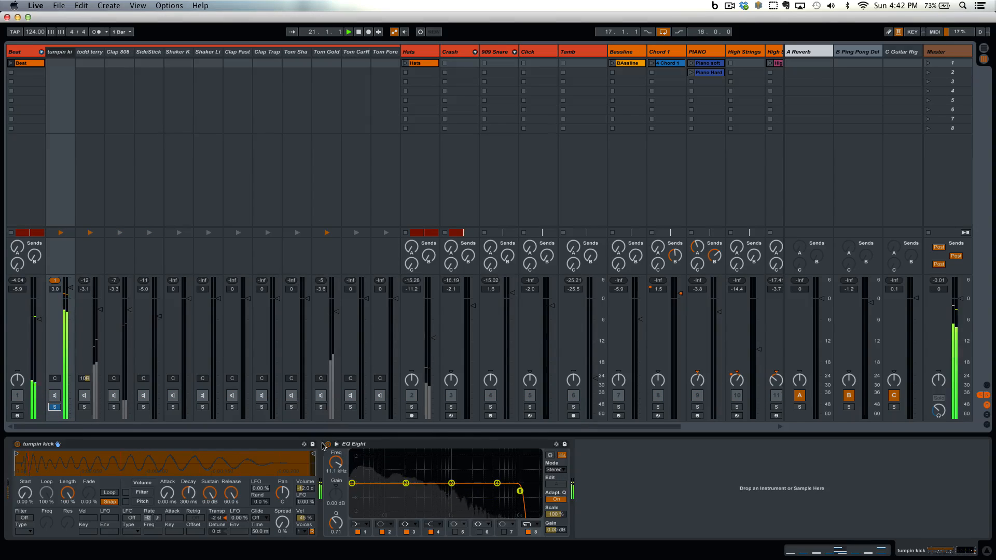
pyautogui.click(327, 444)
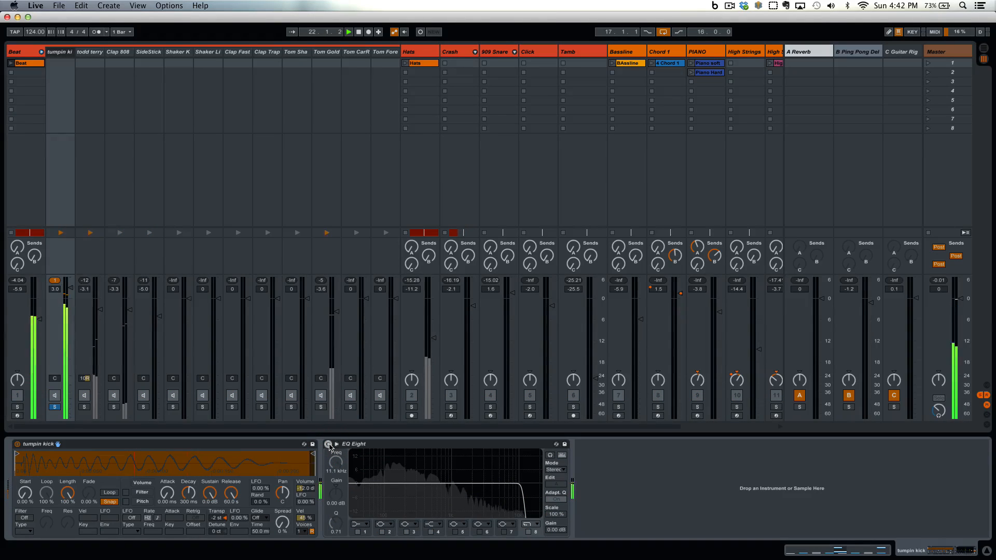
pyautogui.click(328, 444)
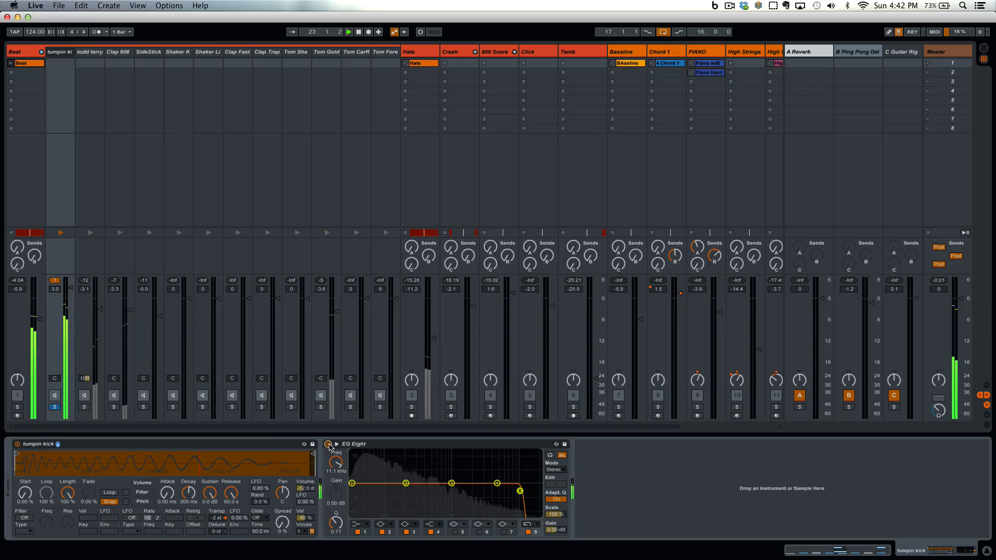
pyautogui.click(54, 407)
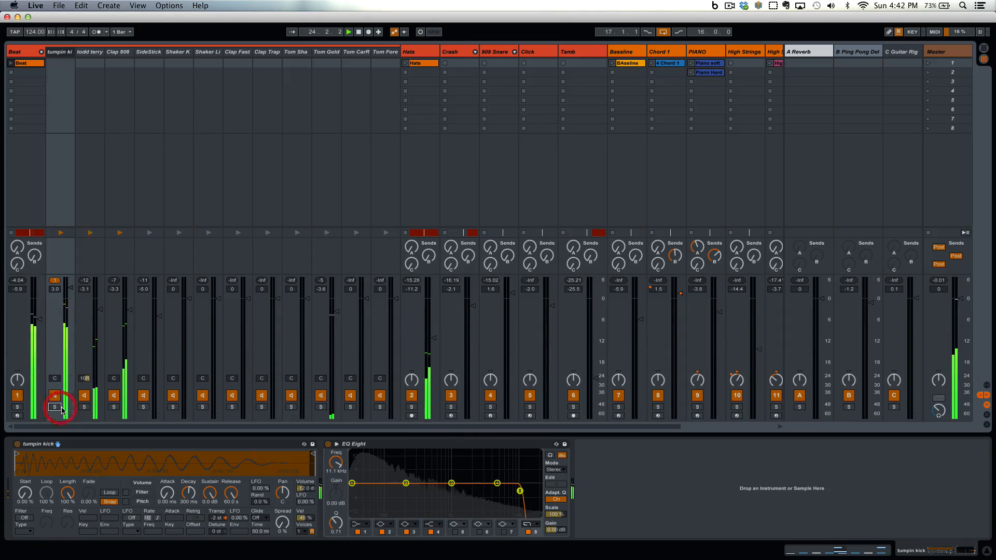
# Solo the todd terry chain during playback and compare its sound with EQ Eight bypassed and enabled, ending with the solo off
pyautogui.click(90, 51)
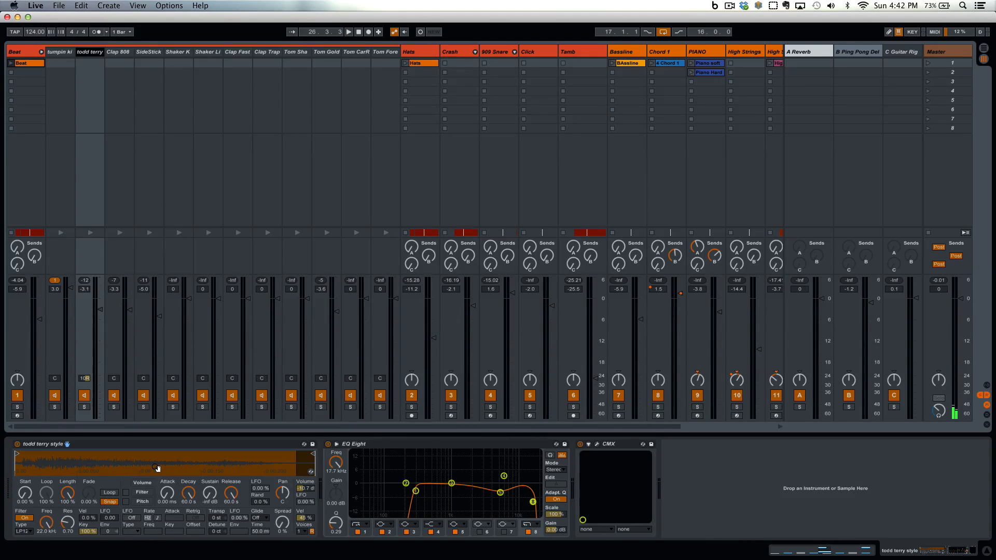
pyautogui.press('space')
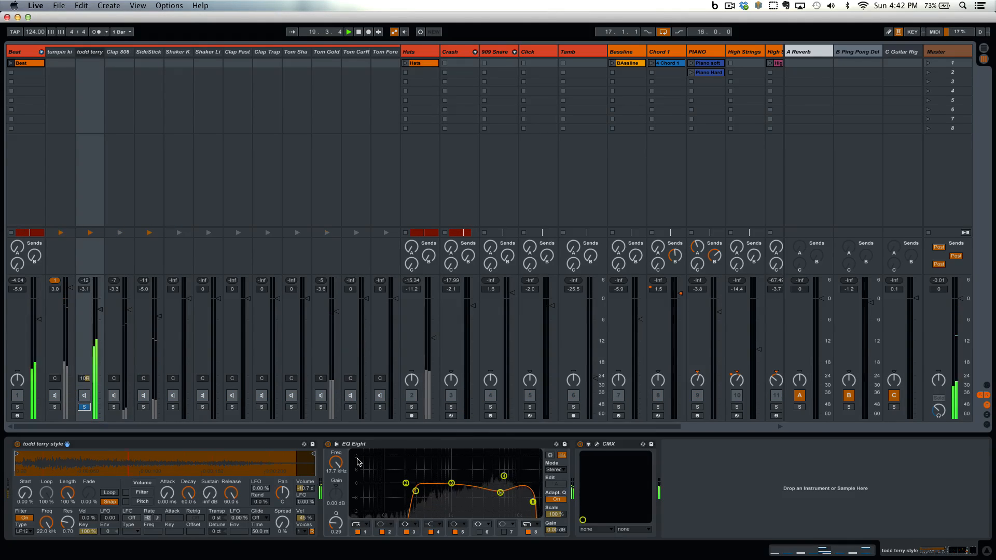
pyautogui.click(84, 407)
pyautogui.click(329, 444)
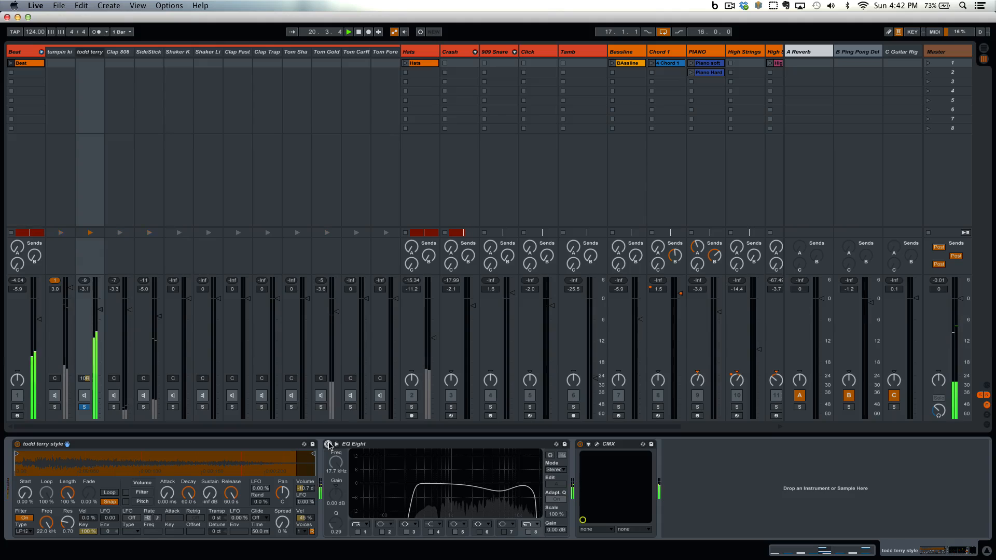
pyautogui.click(329, 444)
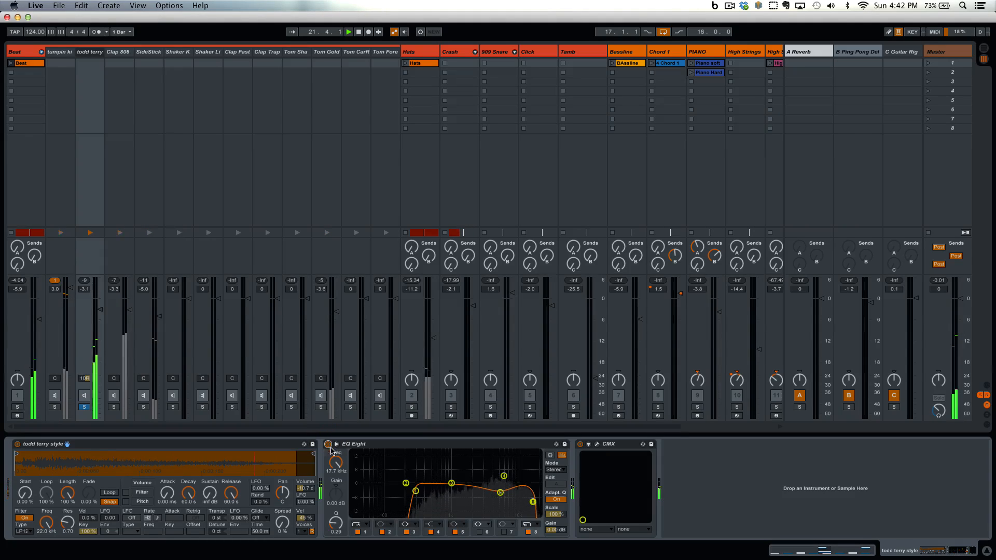
pyautogui.click(87, 406)
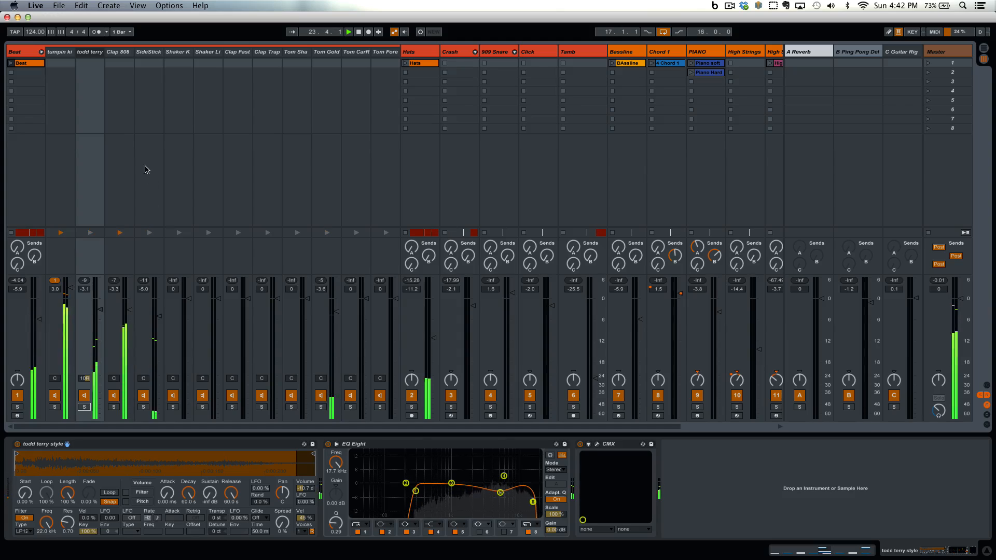
# Inspect the devices on the Clap 808 and Tom Gold chains, folding the Beat kit and returning to the arrangement when done
pyautogui.click(128, 54)
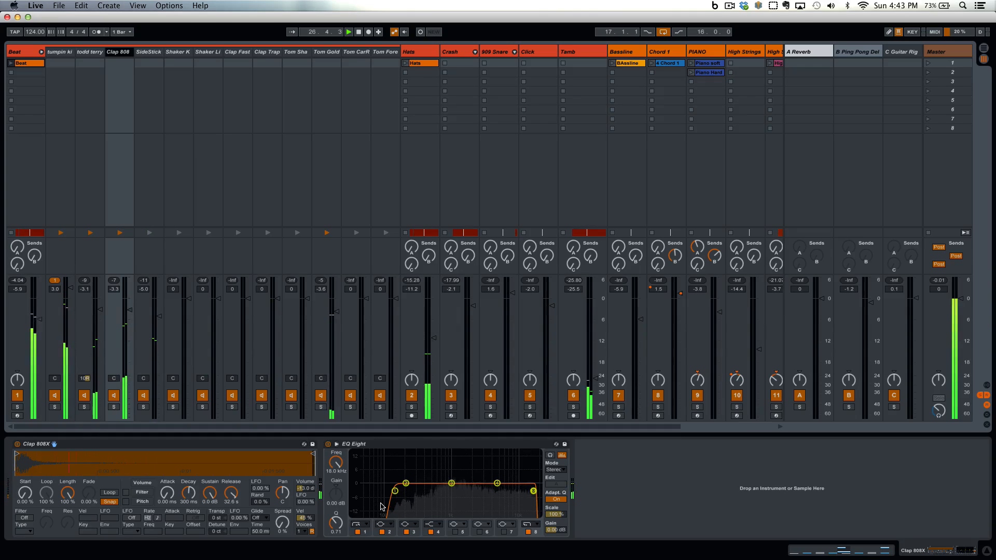
pyautogui.click(333, 63)
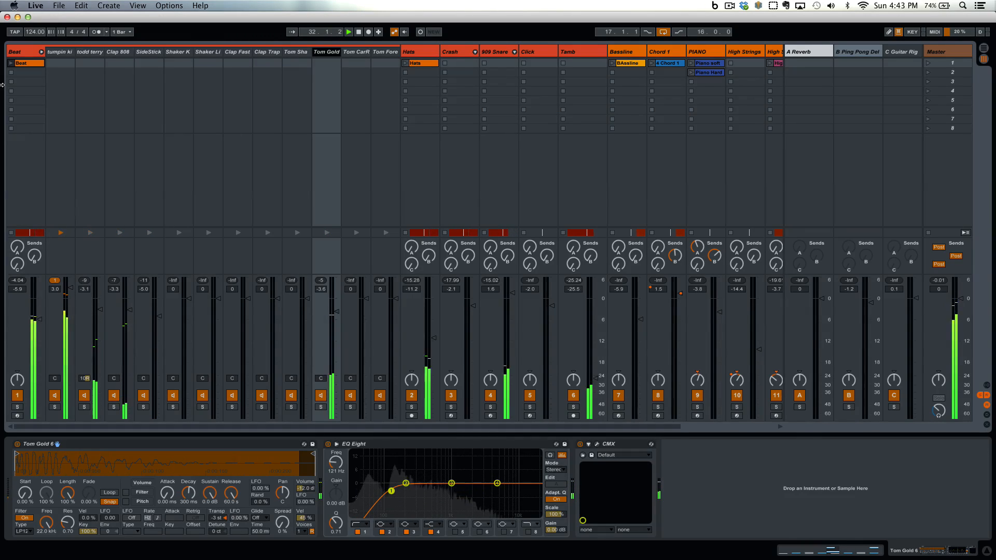
pyautogui.click(41, 51)
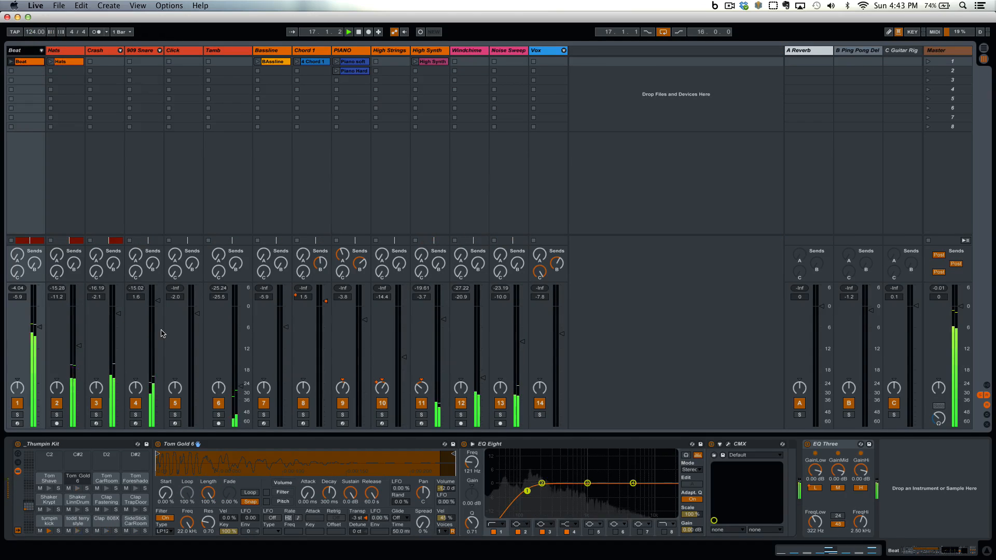
pyautogui.press('Tab')
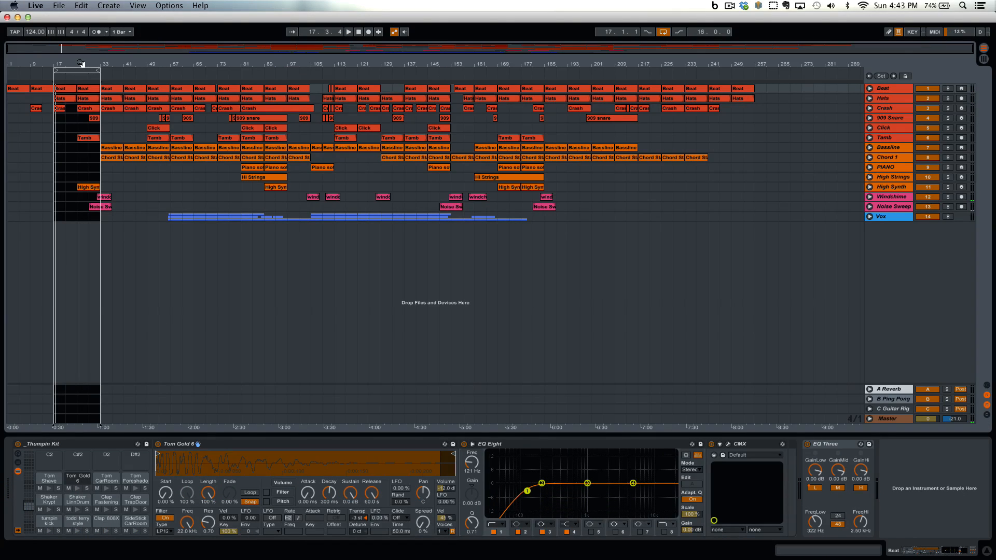
# Extend the loop's start back to bar 1 so it spans 32 bars, and play it
pyautogui.moveTo(80, 63); pyautogui.dragTo(143, 66)
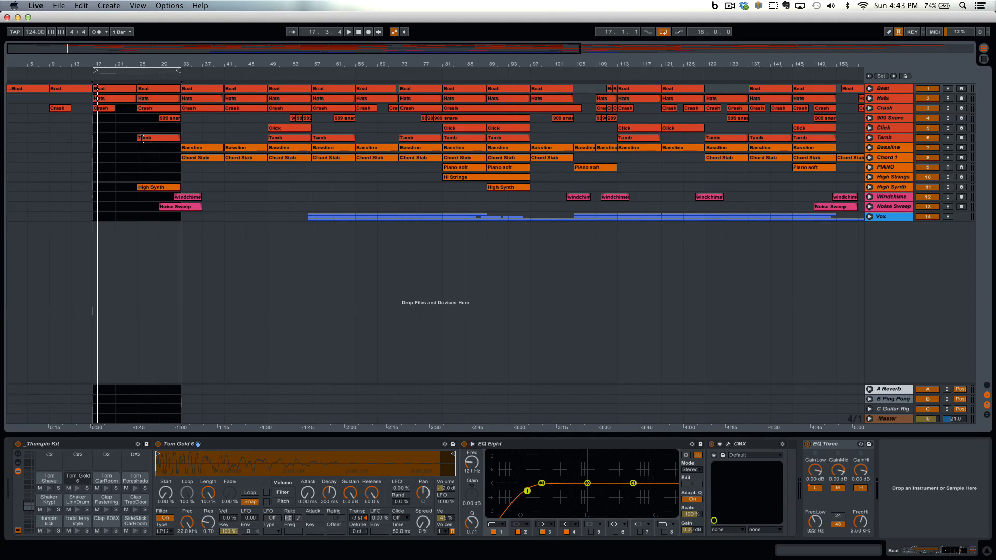
pyautogui.moveTo(96, 68); pyautogui.dragTo(7, 69)
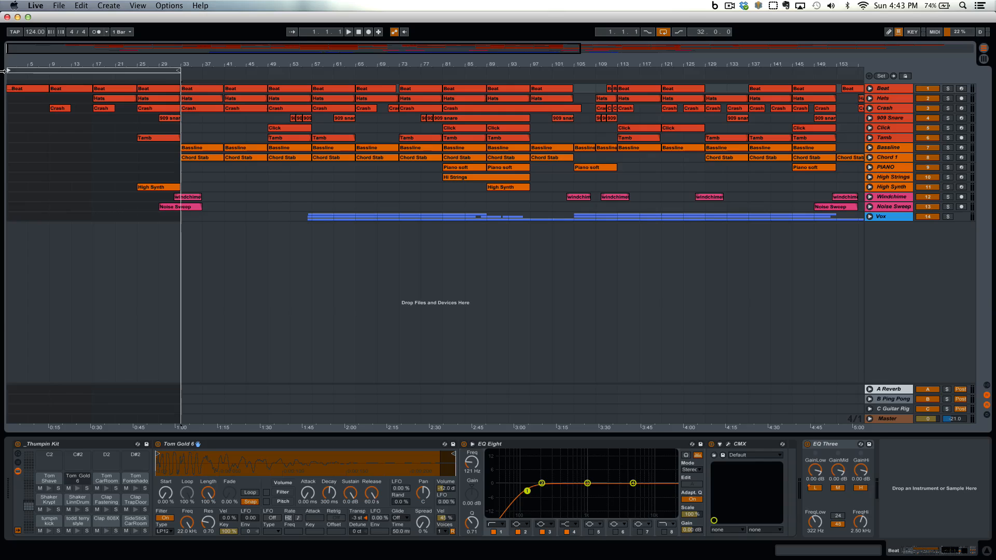
pyautogui.press('space')
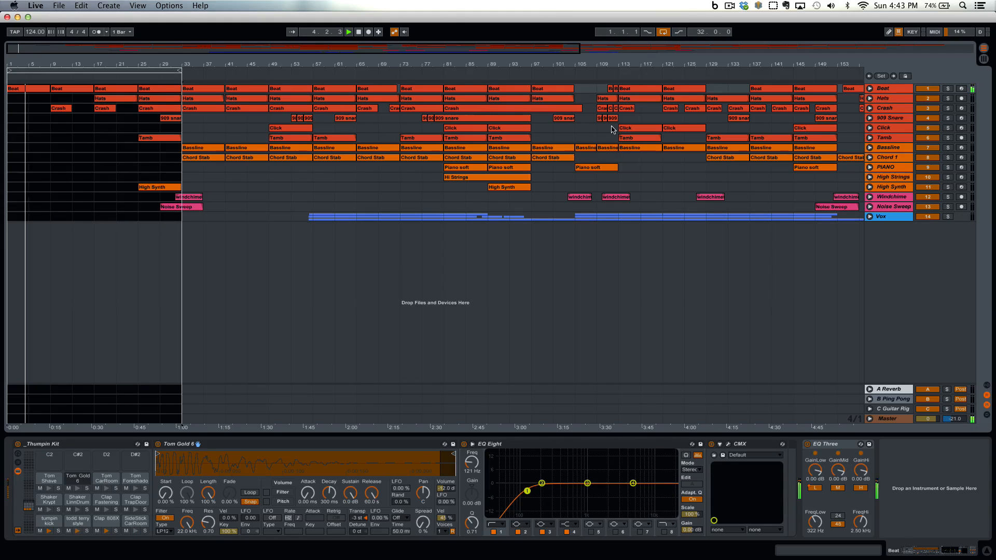
# Unfold the Beat and Crash tracks in the arrangement and select the Beat clip starting at bar 9
pyautogui.click(871, 89)
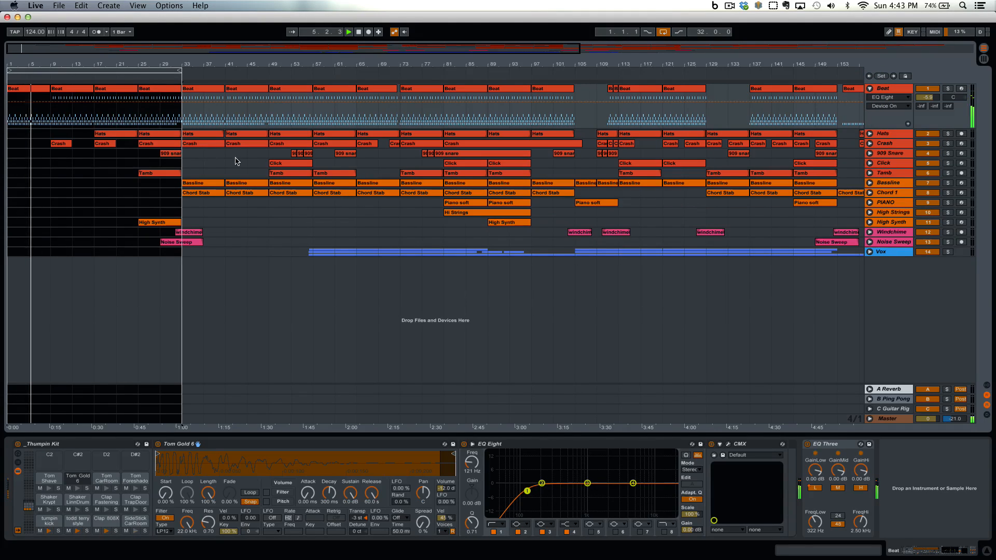
pyautogui.click(63, 89)
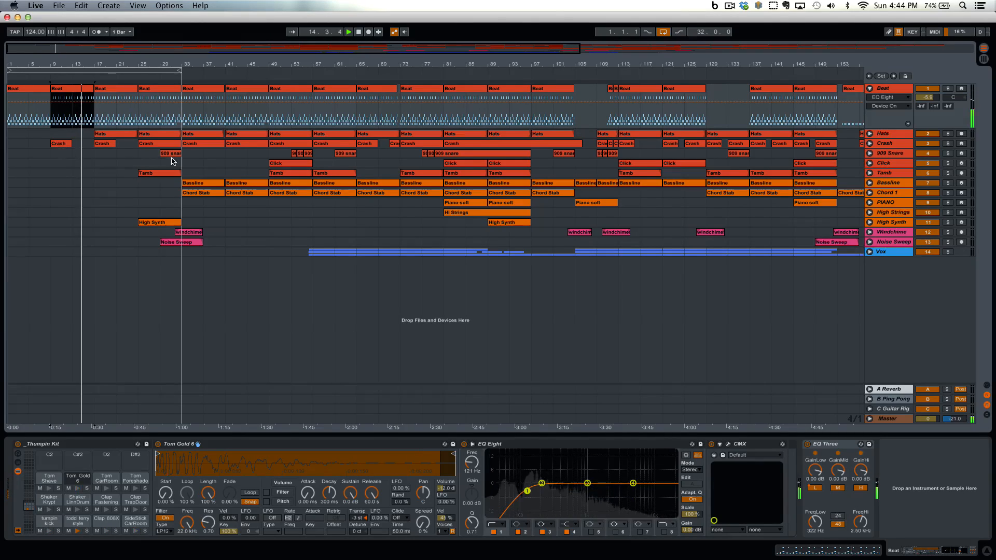
pyautogui.click(870, 143)
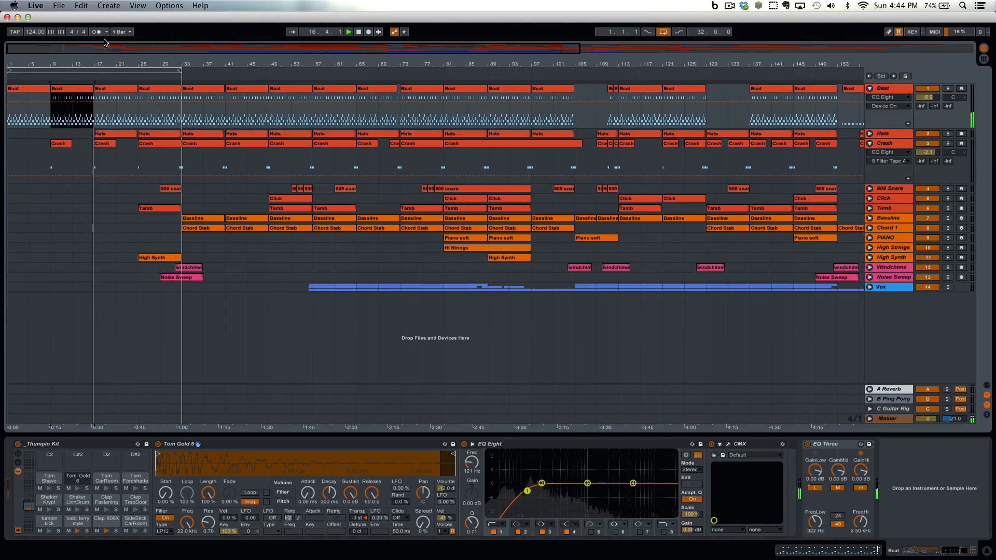
# Play the transition into bar 17 from bar 13 and open the notes of the Beat clip before it
pyautogui.moveTo(106, 61); pyautogui.dragTo(107, 62)
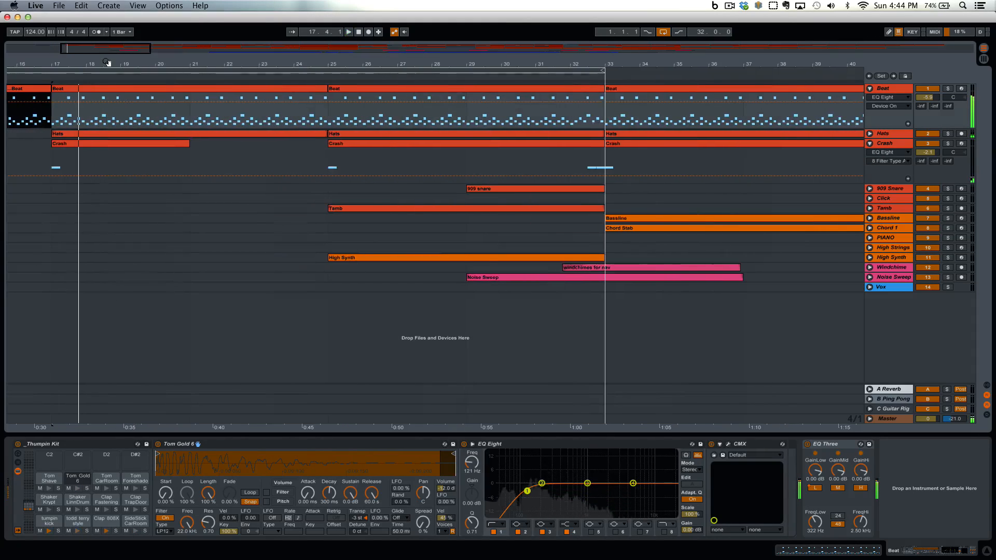
pyautogui.hscroll(-10, 173, 131)
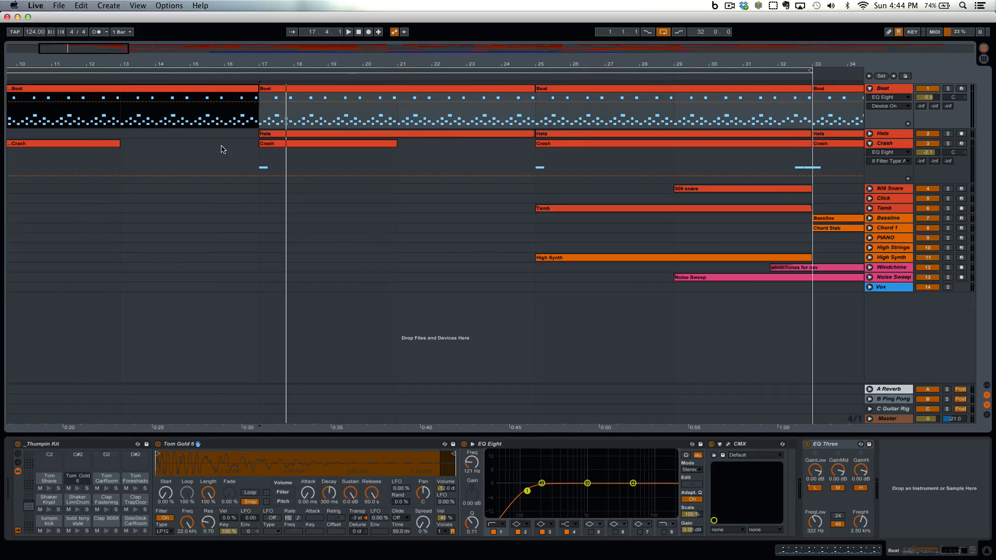
pyautogui.click(126, 76)
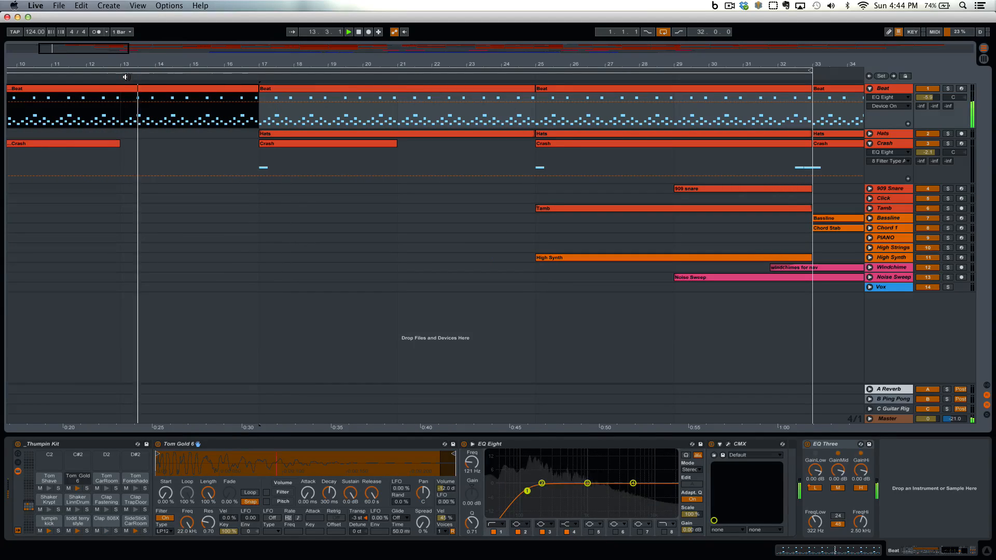
pyautogui.doubleClick(253, 93)
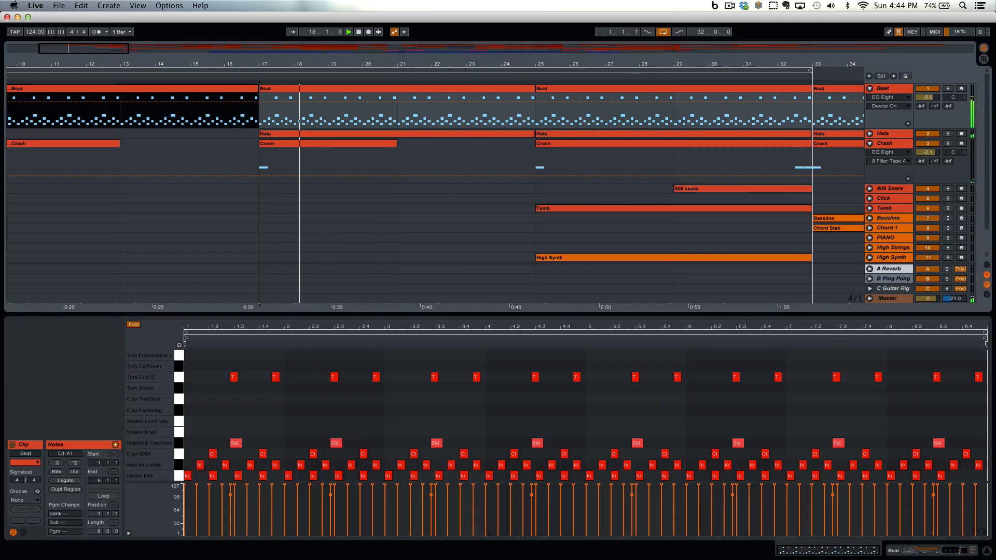
# Move the loop so it covers 24 bars starting at bar 17
pyautogui.moveTo(260, 69); pyautogui.dragTo(102, 69)
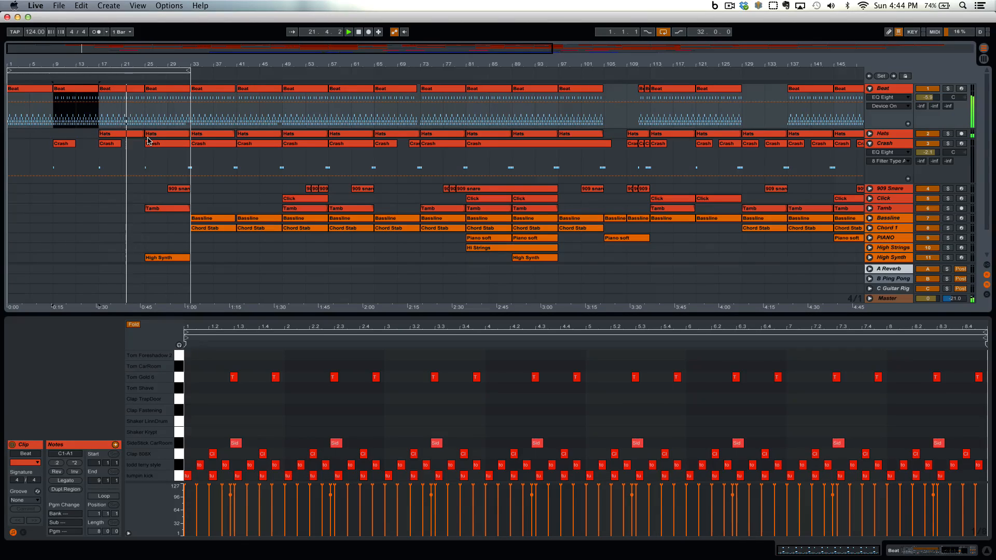
pyautogui.moveTo(188, 71); pyautogui.dragTo(234, 72)
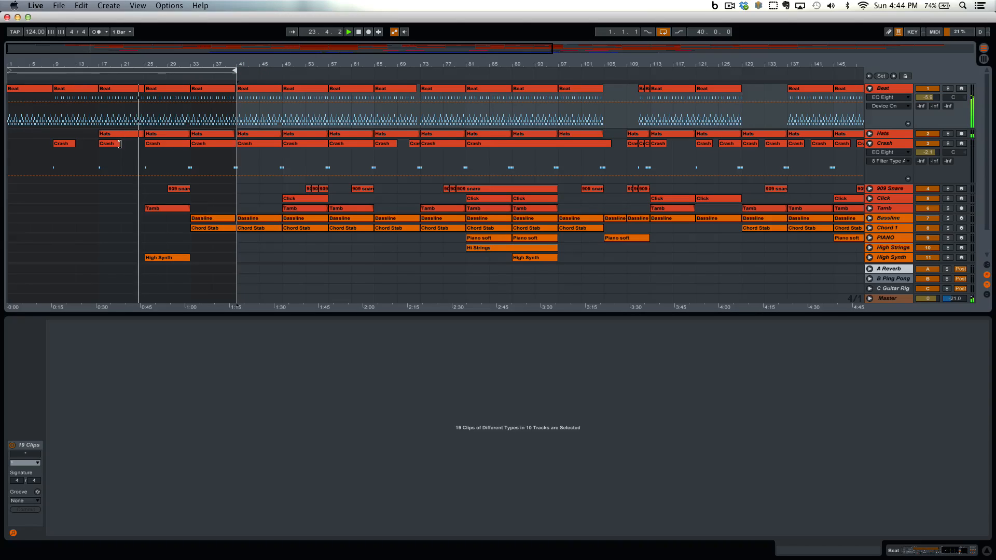
pyautogui.moveTo(9, 68); pyautogui.dragTo(99, 68)
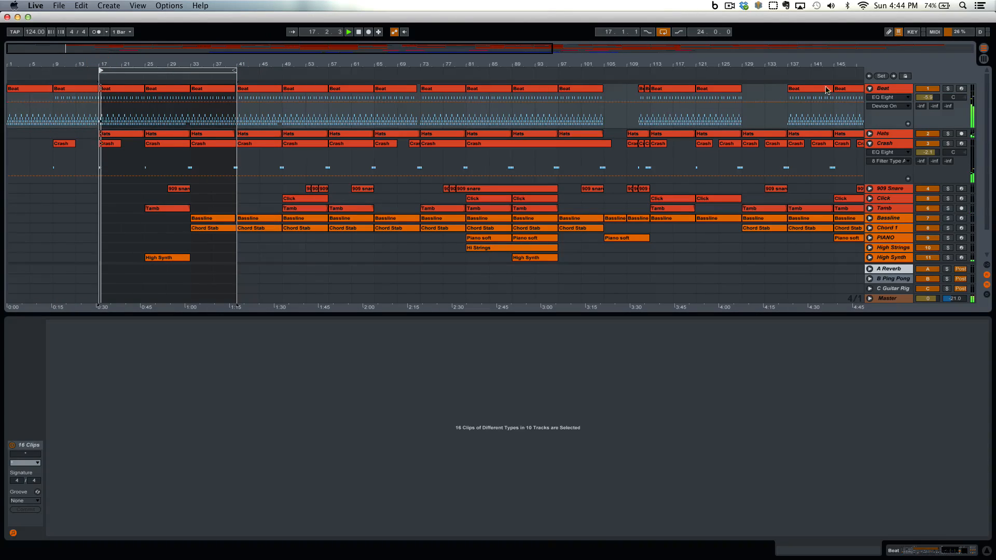
# Solo the Hats track and unfold it to show its waveform
pyautogui.click(947, 134)
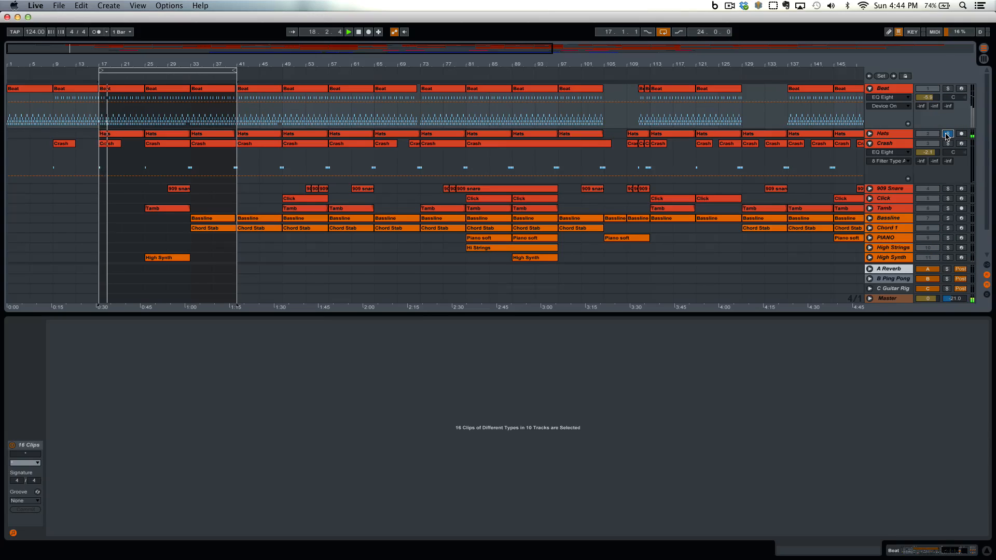
pyautogui.click(870, 134)
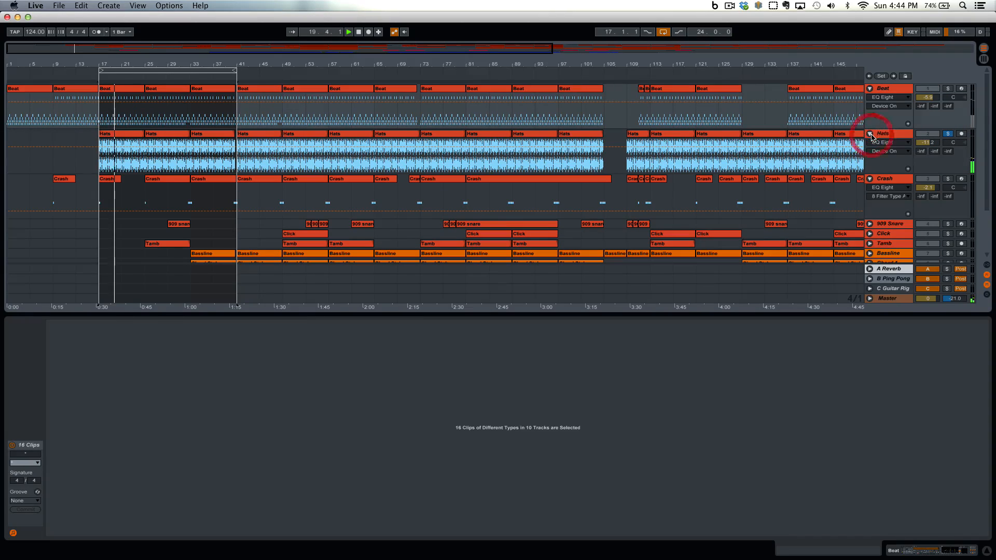
# Open the sample of the Hats clip starting at bar 17 and take the Hats track out of solo
pyautogui.click(129, 136)
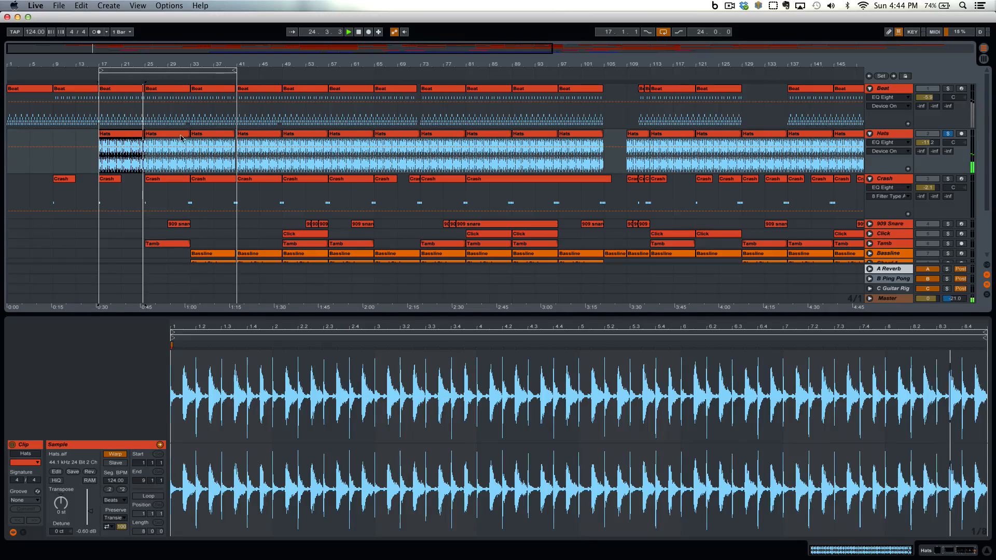
pyautogui.click(949, 134)
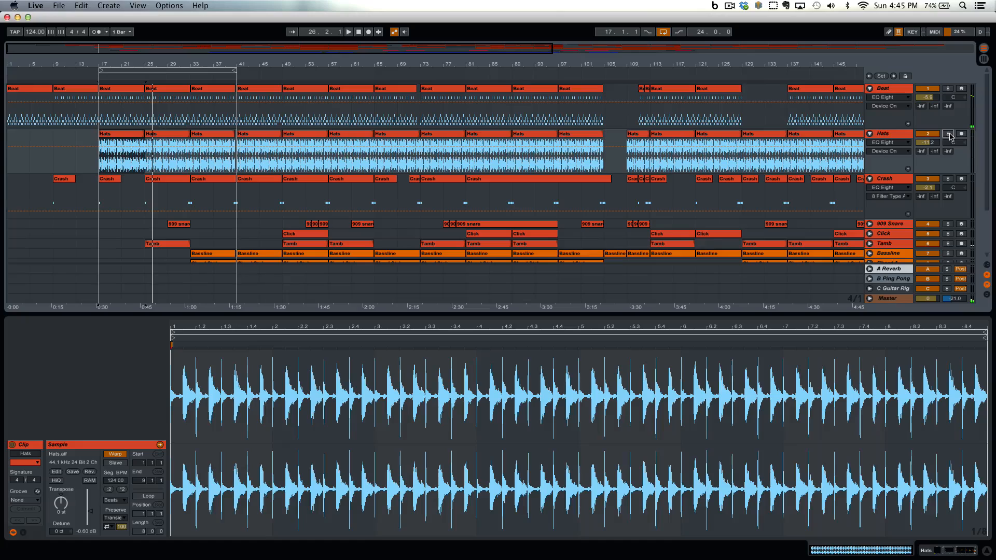
# Shorten the loop to 16 bars starting at bar 25 and open the sample of the Tamb clip there
pyautogui.moveTo(101, 73); pyautogui.dragTo(151, 71)
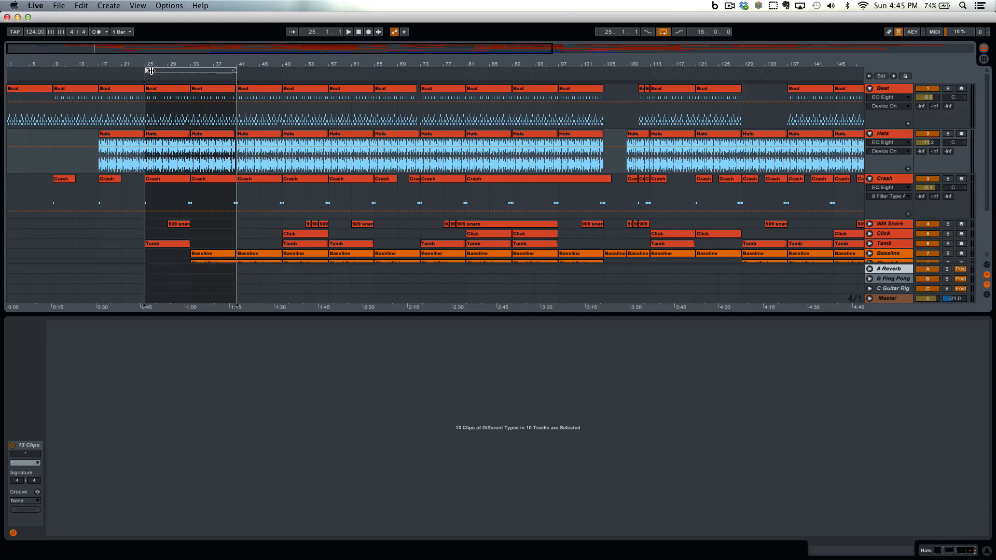
pyautogui.click(869, 244)
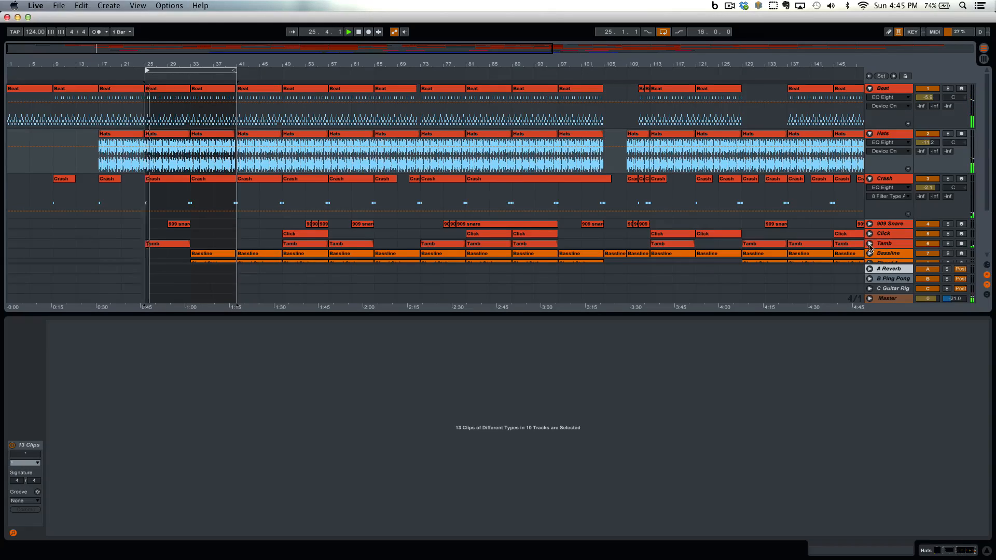
pyautogui.click(172, 226)
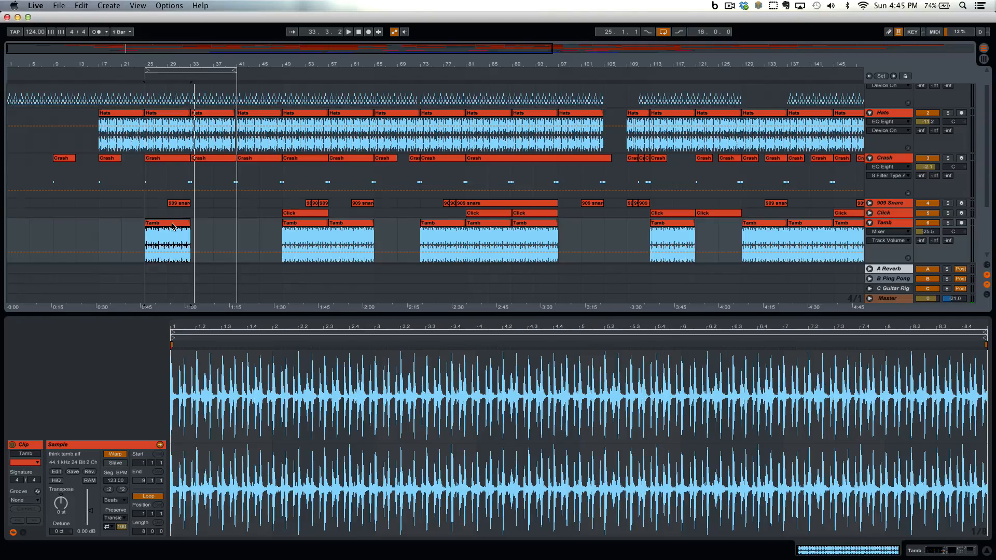
# Unfold the 909 Snare track, display its Snare 909 Pitch automation and show the track's devices
pyautogui.click(174, 72)
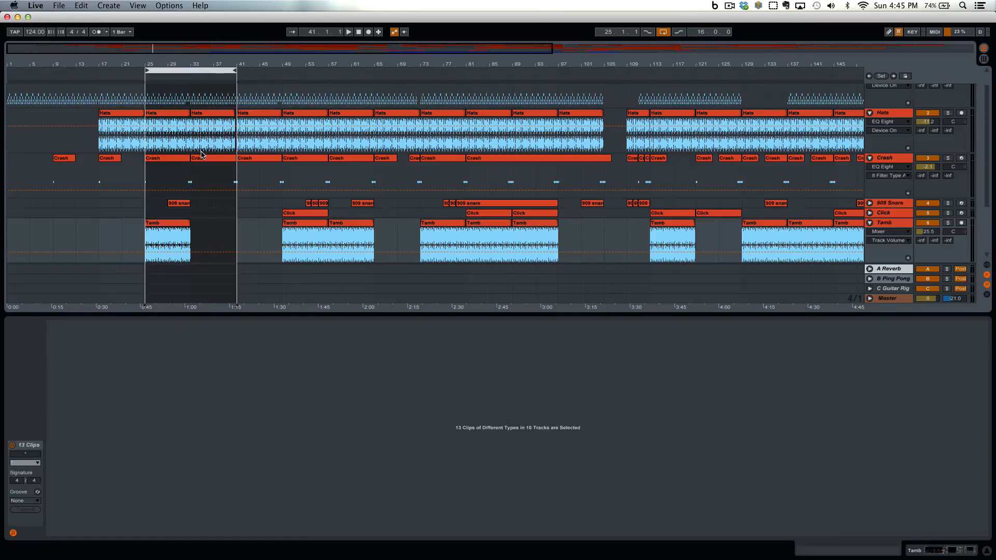
pyautogui.moveTo(182, 62); pyautogui.dragTo(253, 183)
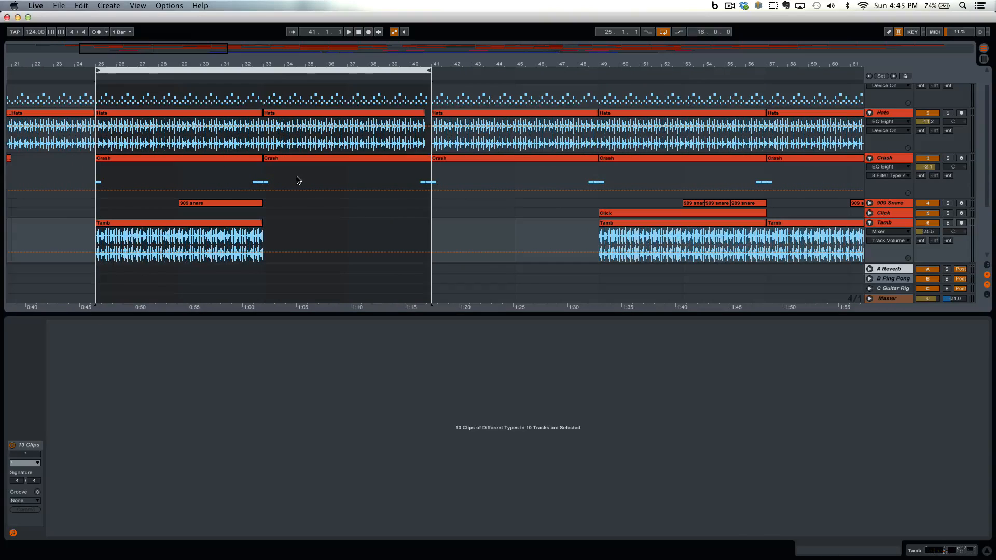
pyautogui.click(870, 203)
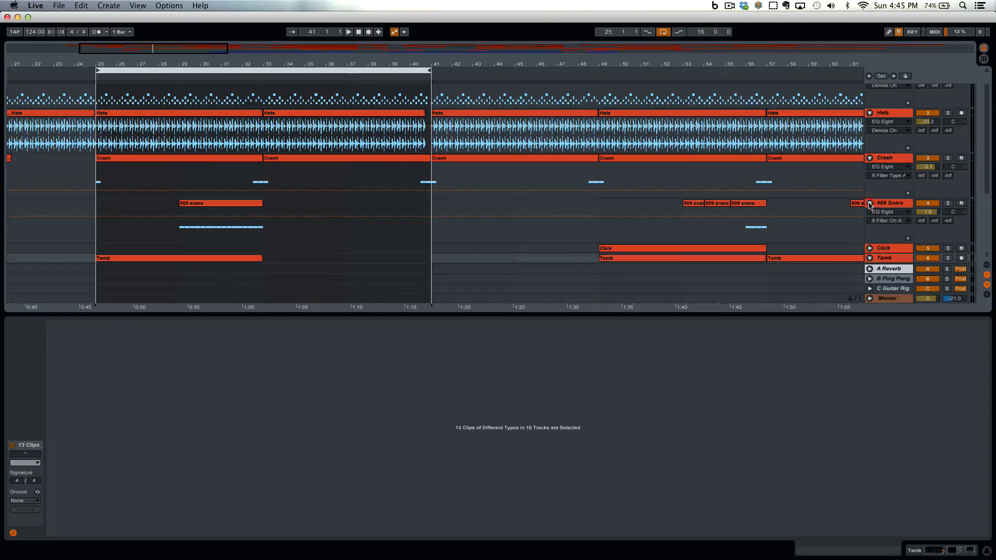
pyautogui.click(890, 203)
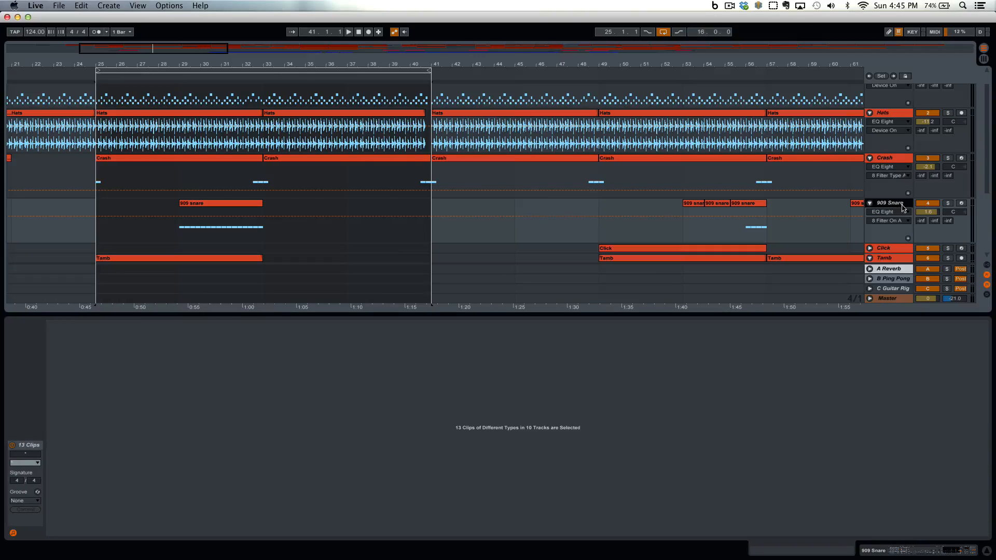
pyautogui.click(890, 212)
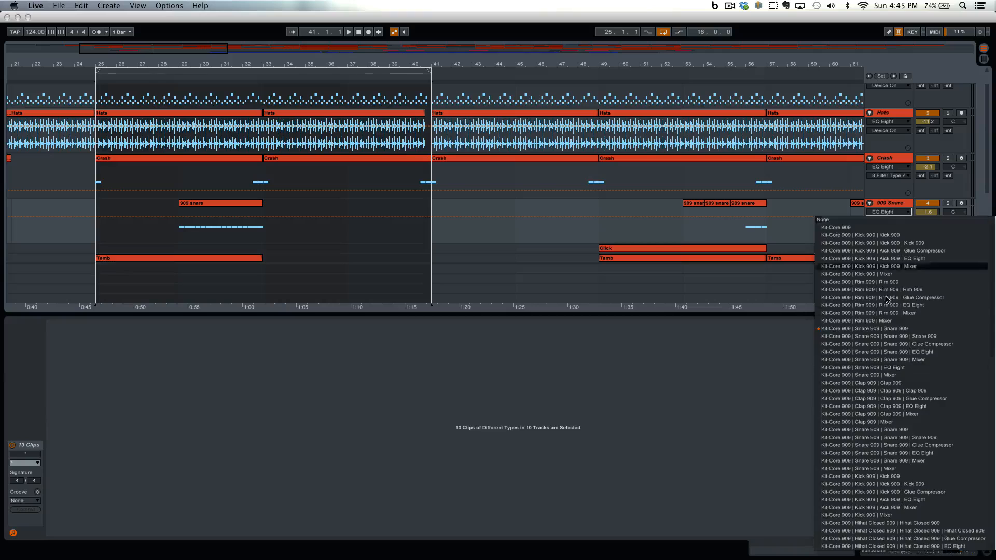
pyautogui.click(883, 329)
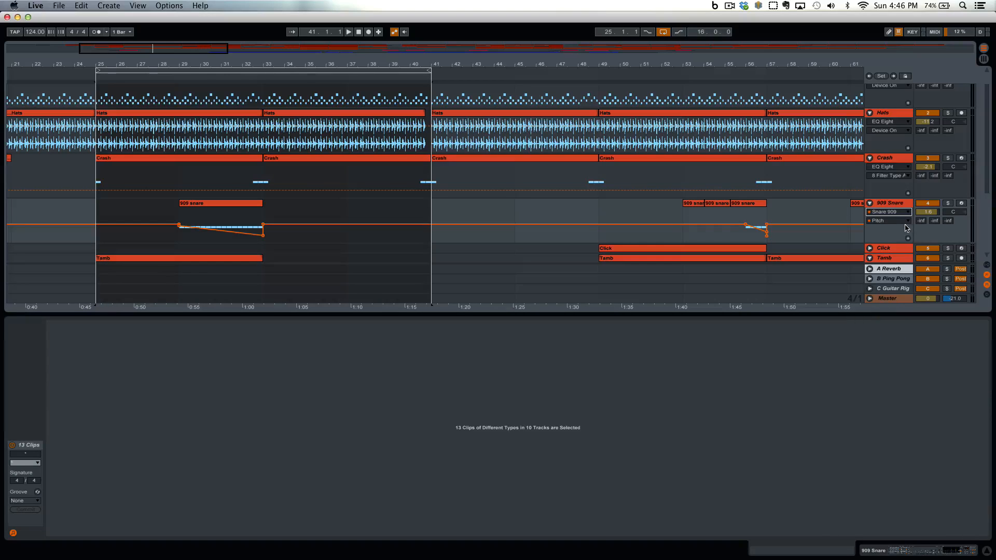
pyautogui.click(896, 208)
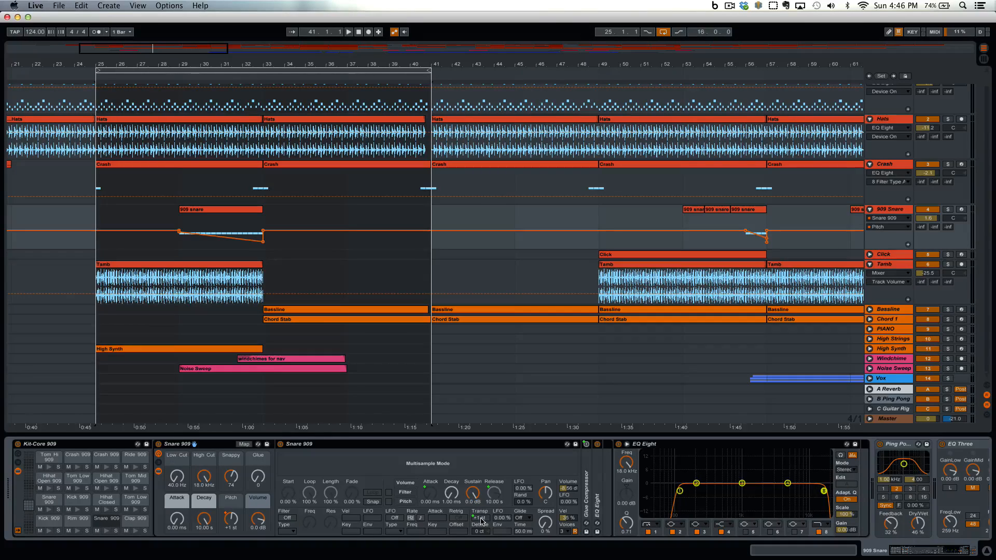
# Play the loop from bar 25 and audition the 909 Snare track's pitch-automated roll
pyautogui.press('space')
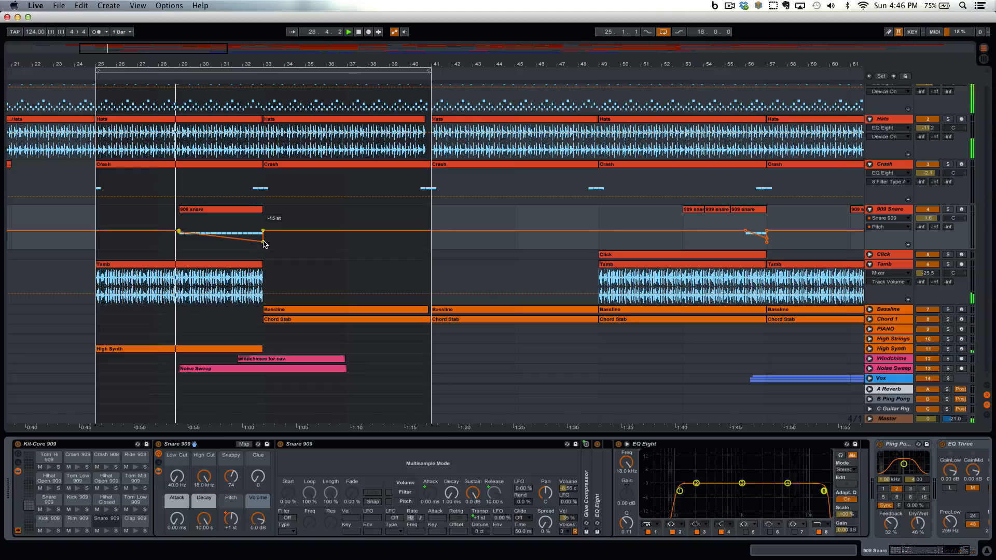
pyautogui.click(948, 210)
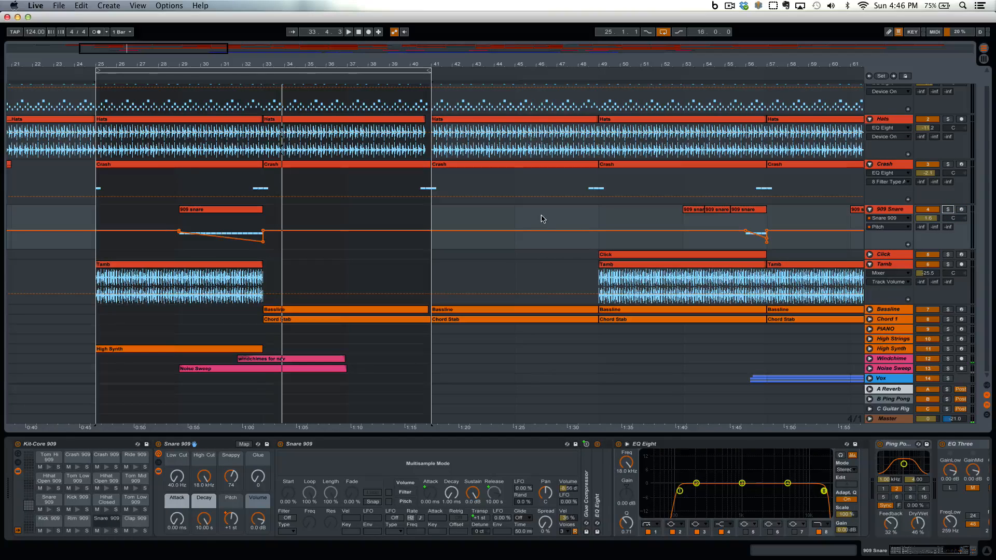
# Set the loop to 20 bars starting at bar 29 and play it
pyautogui.moveTo(265, 63); pyautogui.dragTo(266, 46)
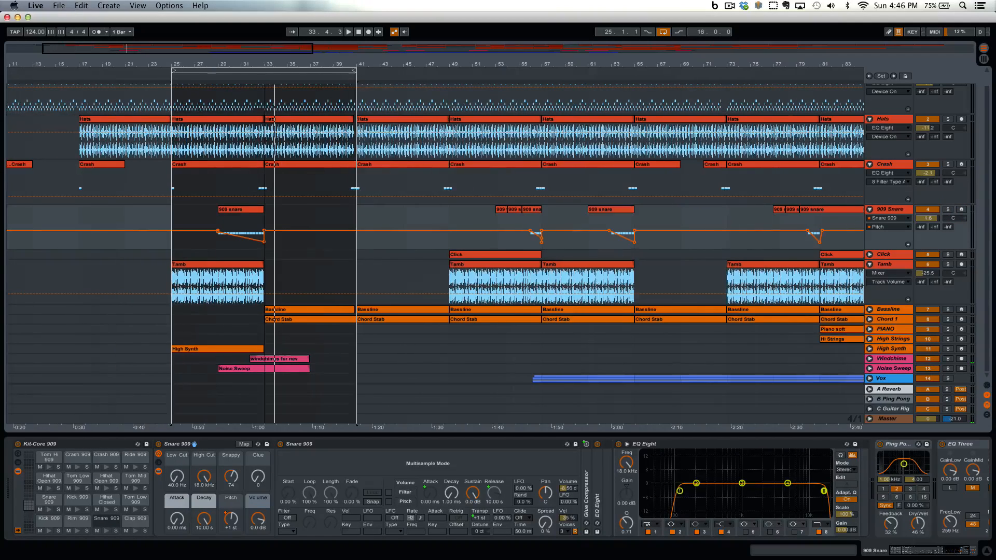
pyautogui.moveTo(354, 70); pyautogui.dragTo(439, 68)
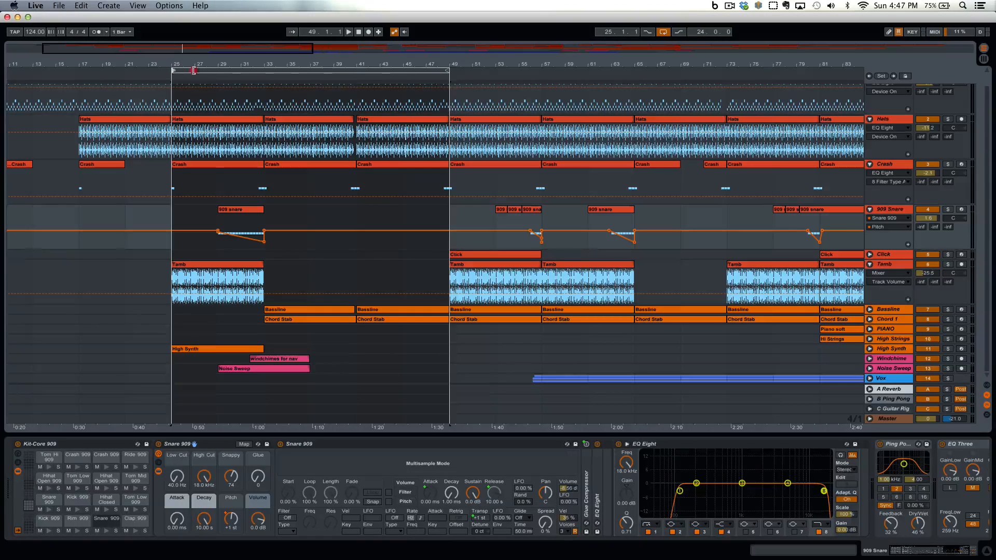
pyautogui.moveTo(193, 70); pyautogui.dragTo(220, 70)
pyautogui.press('space')
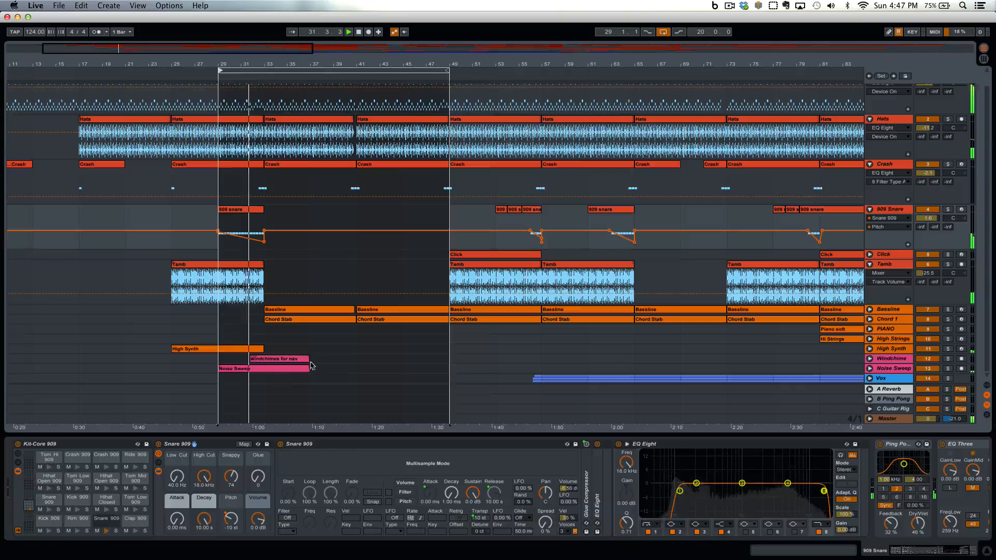
# Show the High Synth track's devices, audition it in solo and play it with the full mix
pyautogui.click(881, 349)
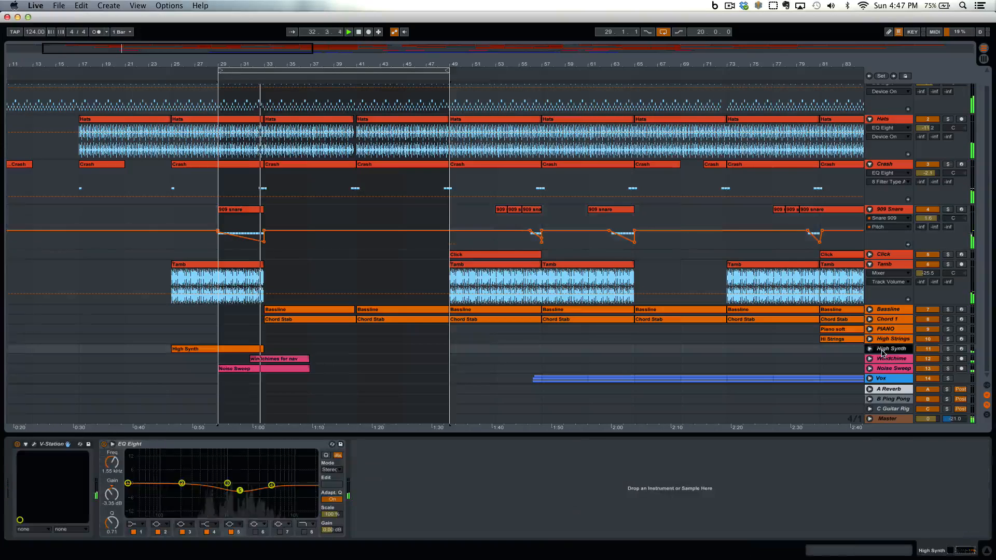
pyautogui.click(944, 351)
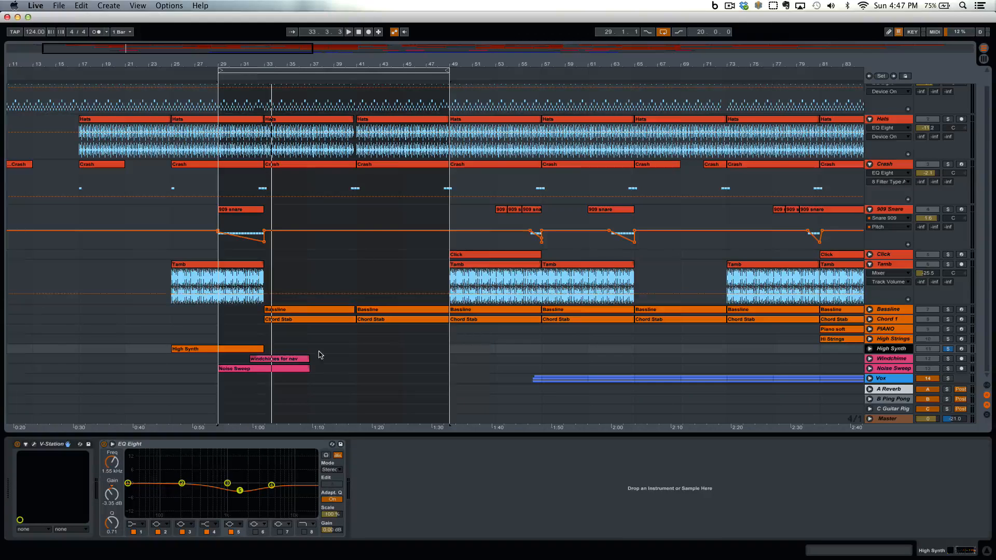
pyautogui.press('space')
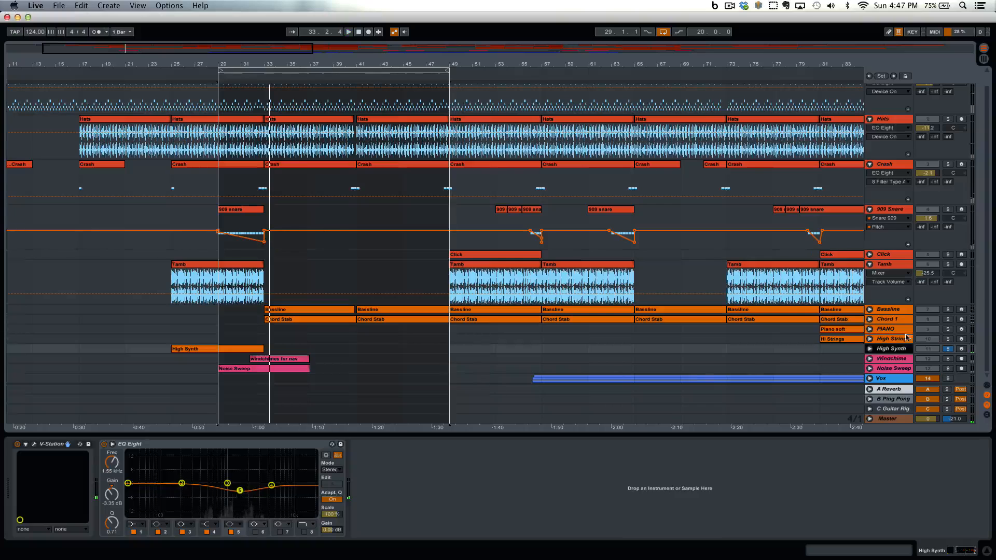
pyautogui.click(950, 350)
pyautogui.press('space')
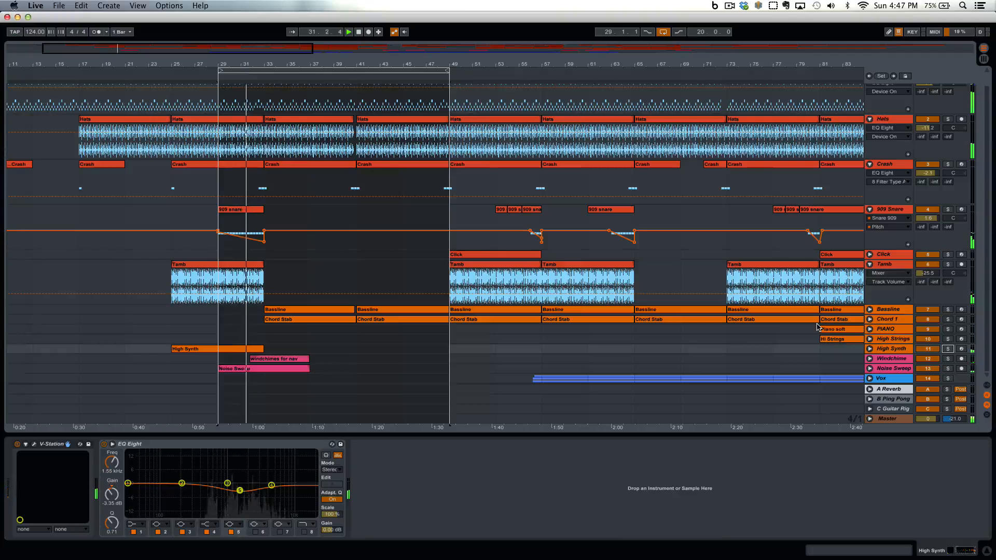
# Unfold the Windchime track, select its clip and audition it in solo through its Ping Pong Delay
pyautogui.click(870, 359)
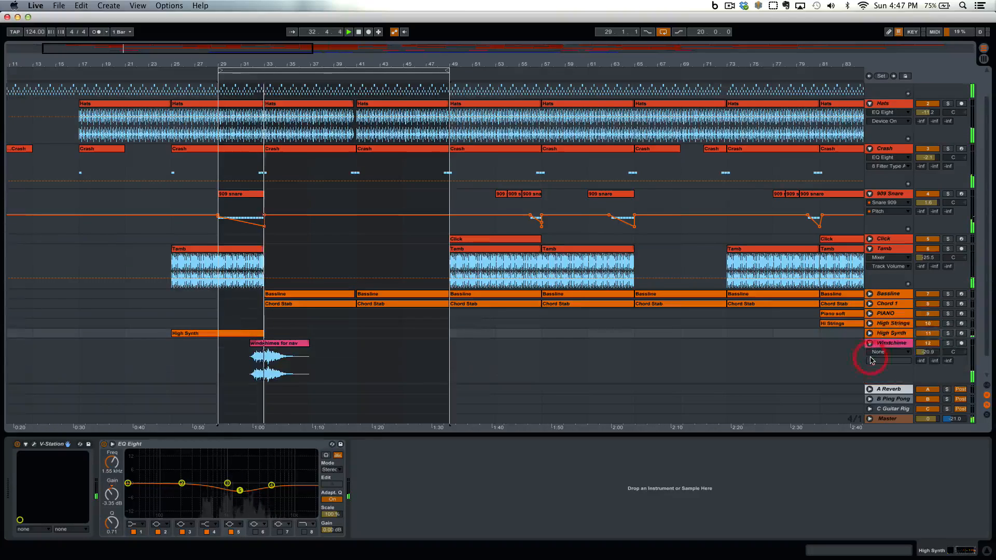
pyautogui.click(948, 343)
pyautogui.click(287, 343)
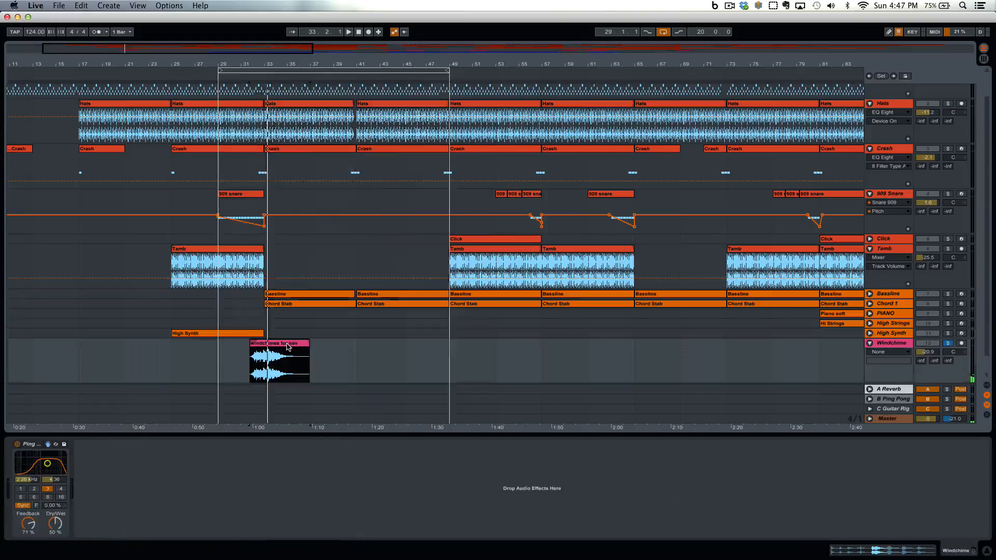
pyautogui.press('space')
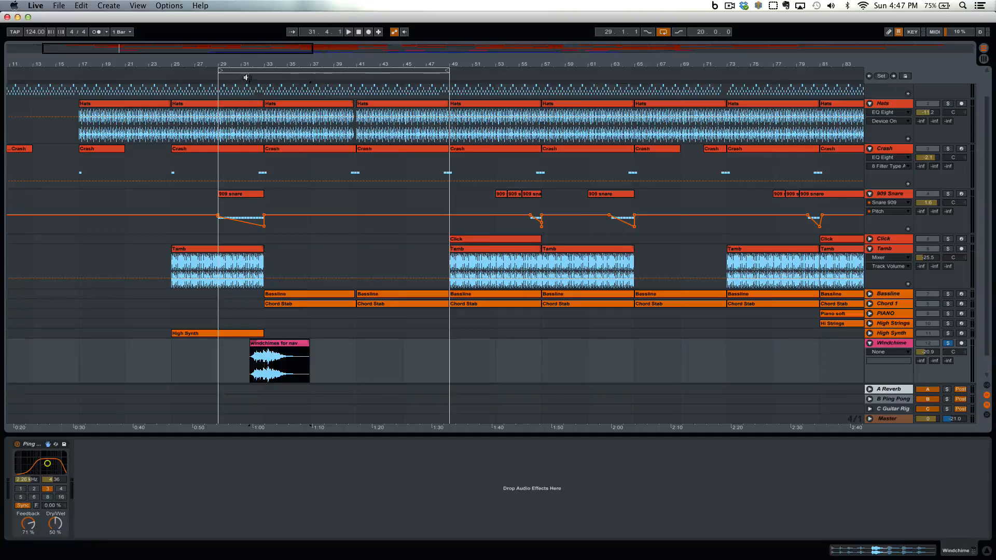
pyautogui.press('space')
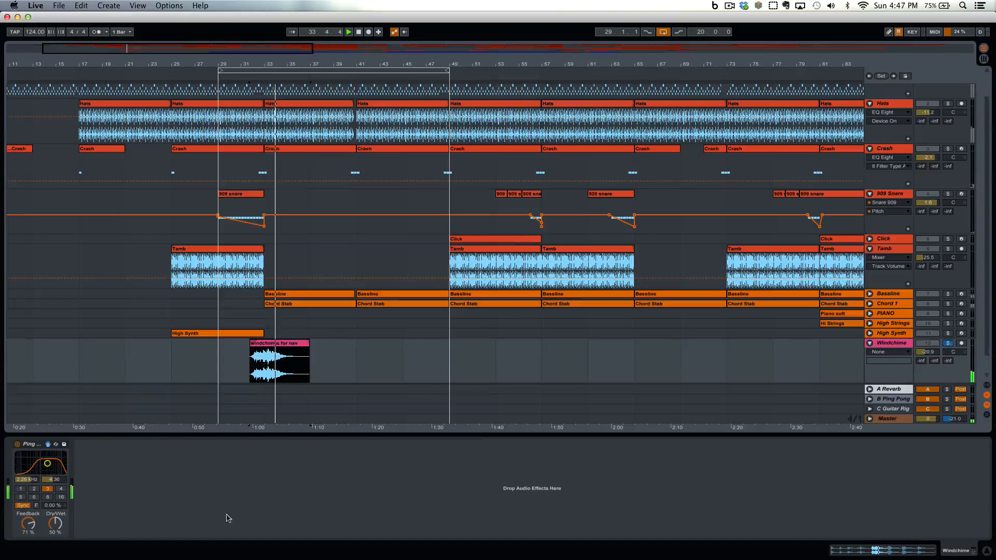
pyautogui.click(949, 343)
# Unfold the Noise Sweep track and audition it in solo across the transition into bar 33
pyautogui.scroll(-2, 469, 334)
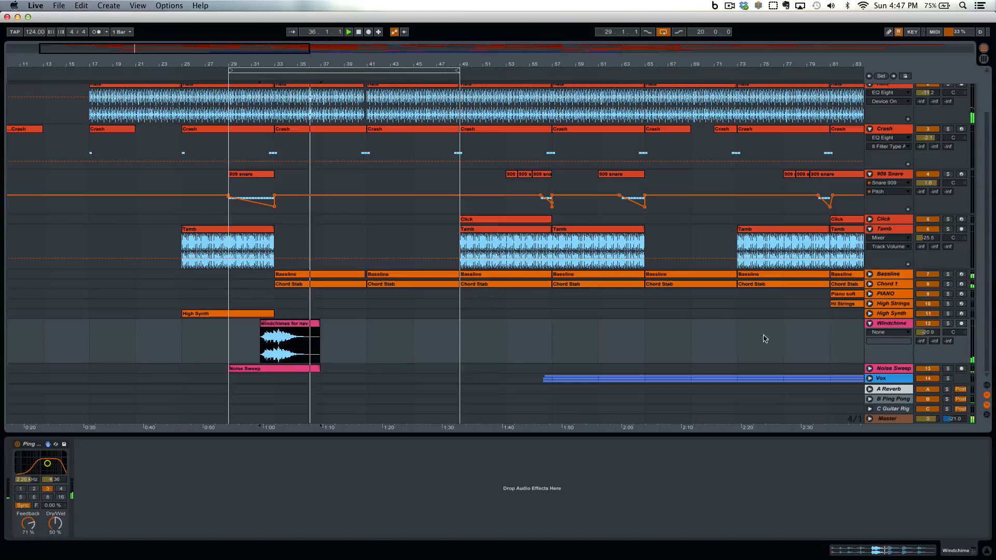
pyautogui.click(870, 368)
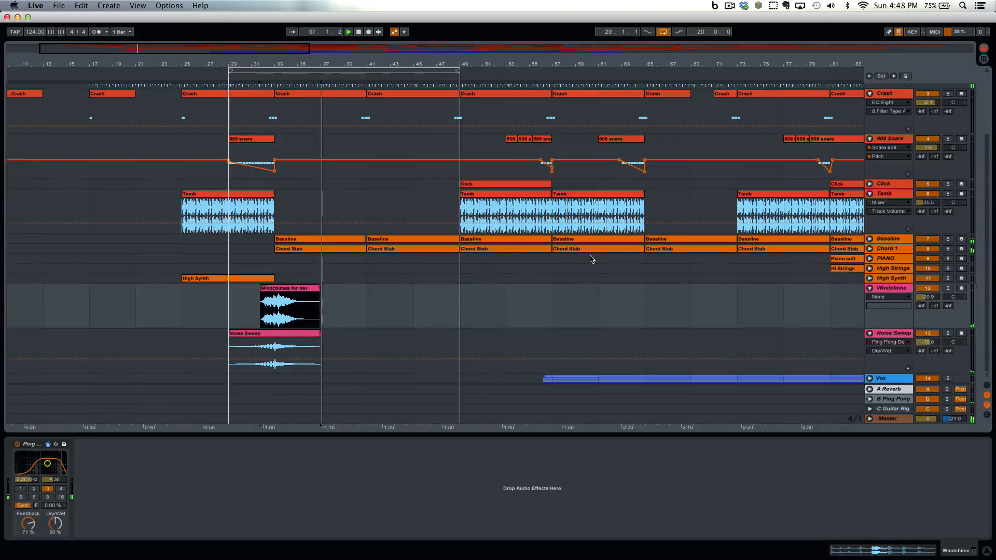
pyautogui.click(948, 334)
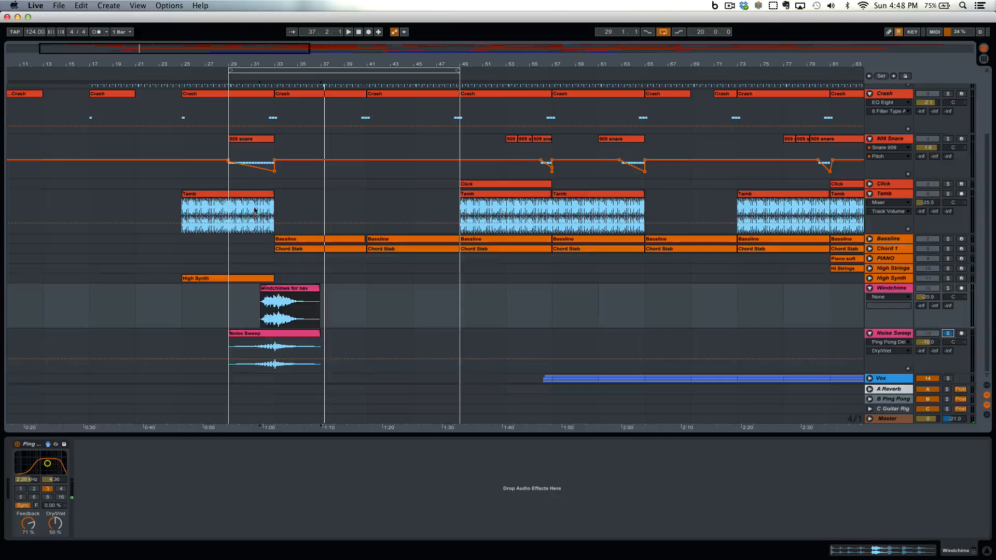
pyautogui.click(262, 78)
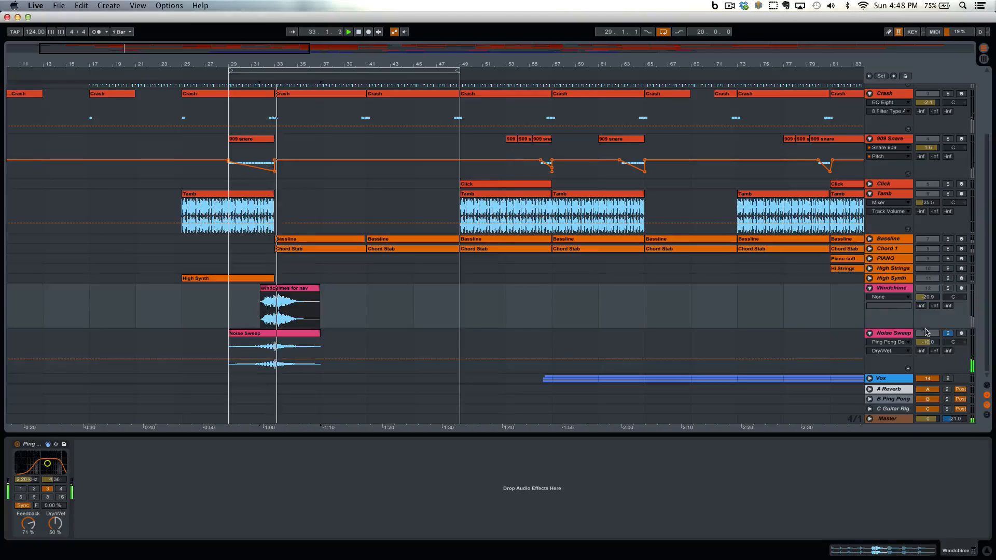
pyautogui.click(948, 333)
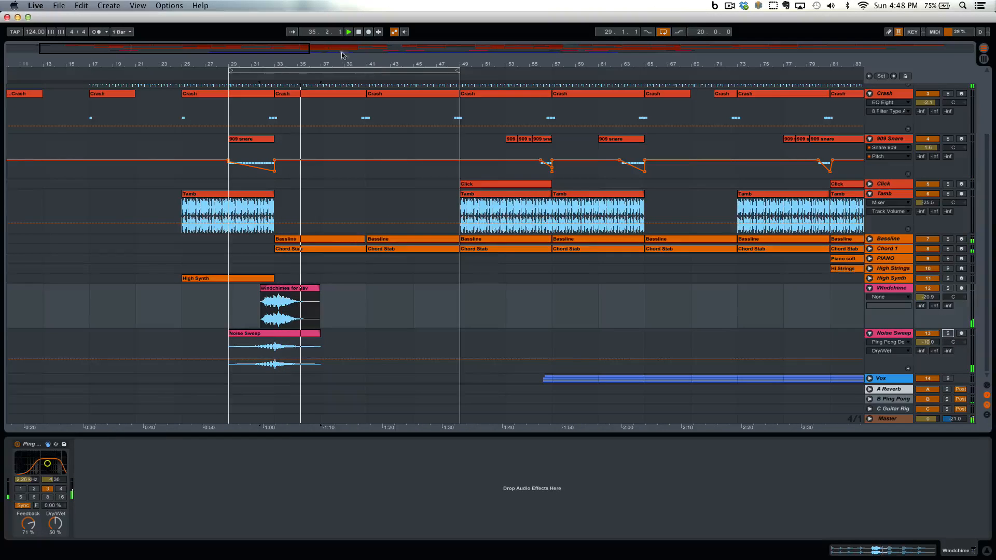
# Solo the Bassline track, show its devices and view the Reaktor Razor patch Barnaby in its plug-in window
pyautogui.moveTo(325, 66); pyautogui.dragTo(324, 60)
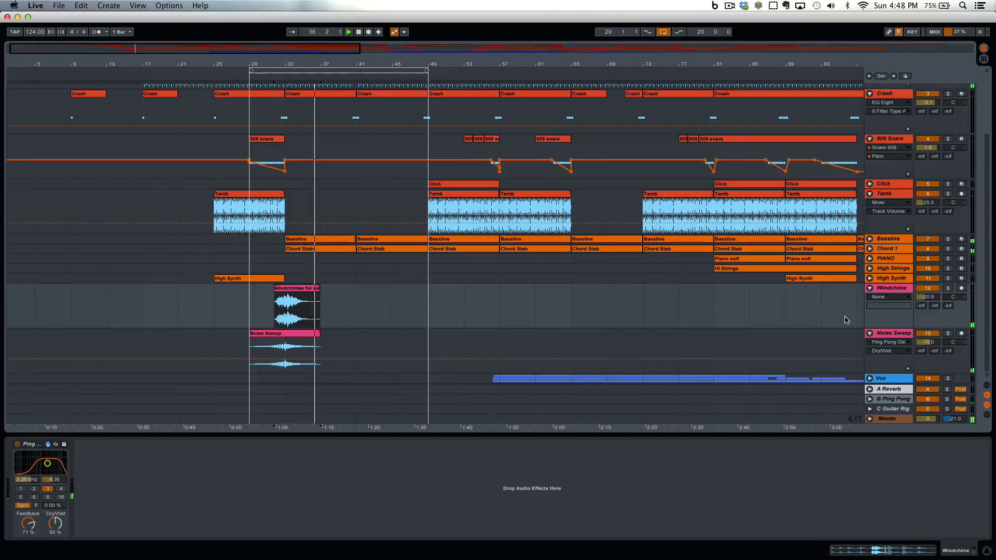
pyautogui.click(948, 239)
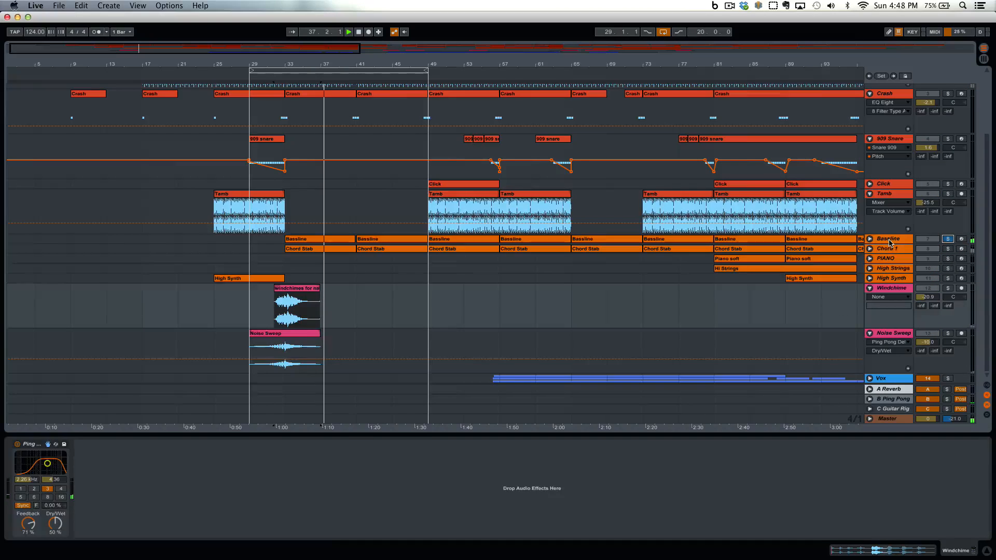
pyautogui.click(890, 242)
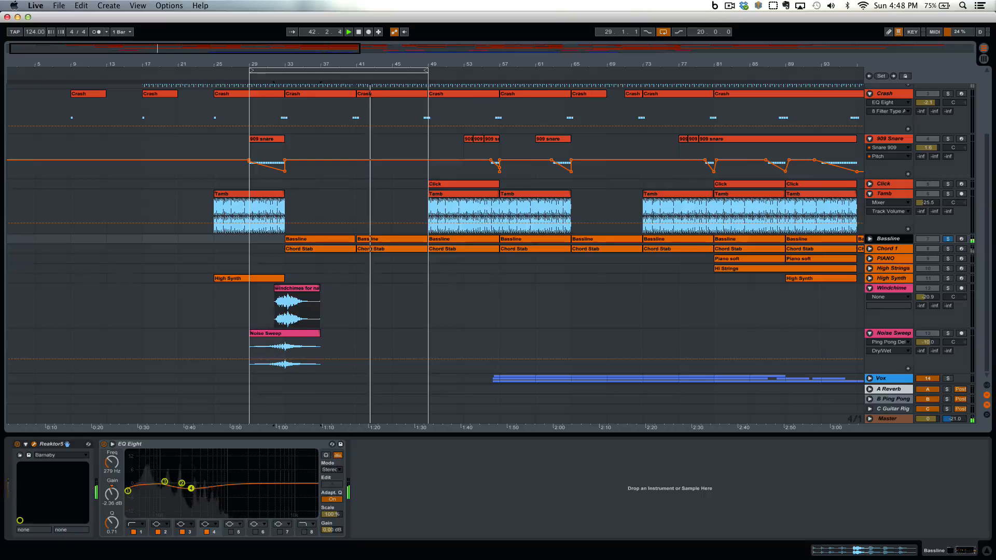
pyautogui.moveTo(994, 99); pyautogui.dragTo(509, 83)
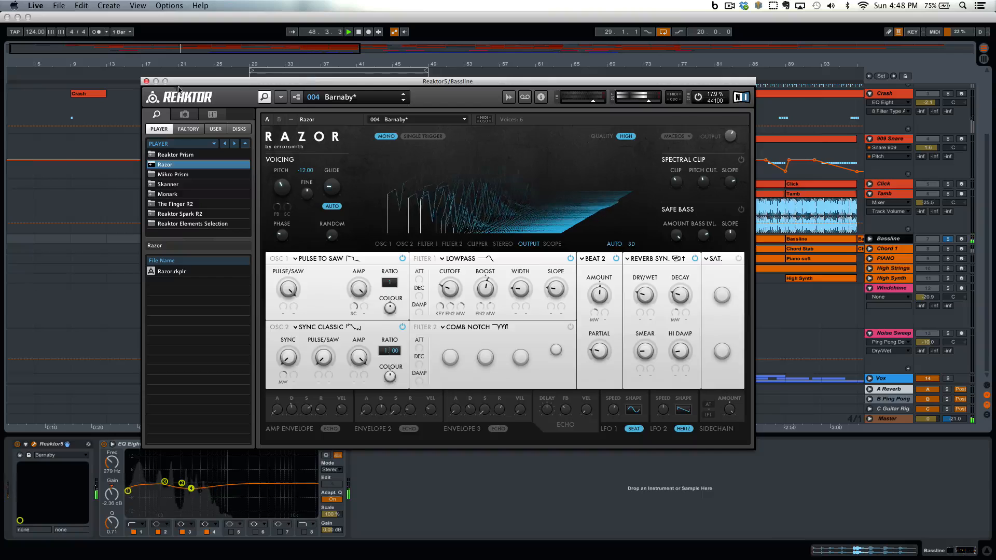
pyautogui.click(146, 82)
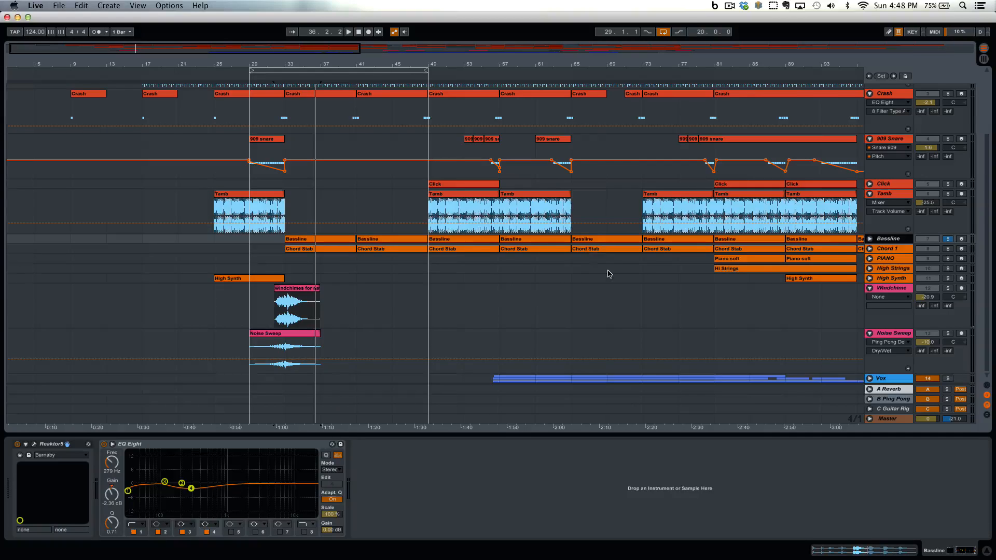
# Move the loop start to bar 33, play the full mix, and show the Chord 1 track's devices while auditioning it in solo
pyautogui.scroll(2, 609, 274)
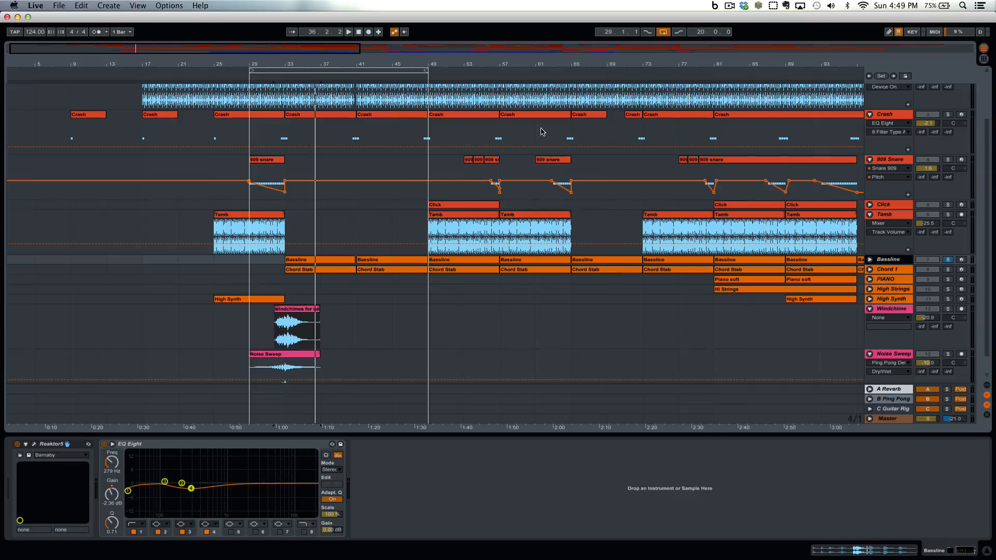
pyautogui.moveTo(252, 72); pyautogui.dragTo(287, 71)
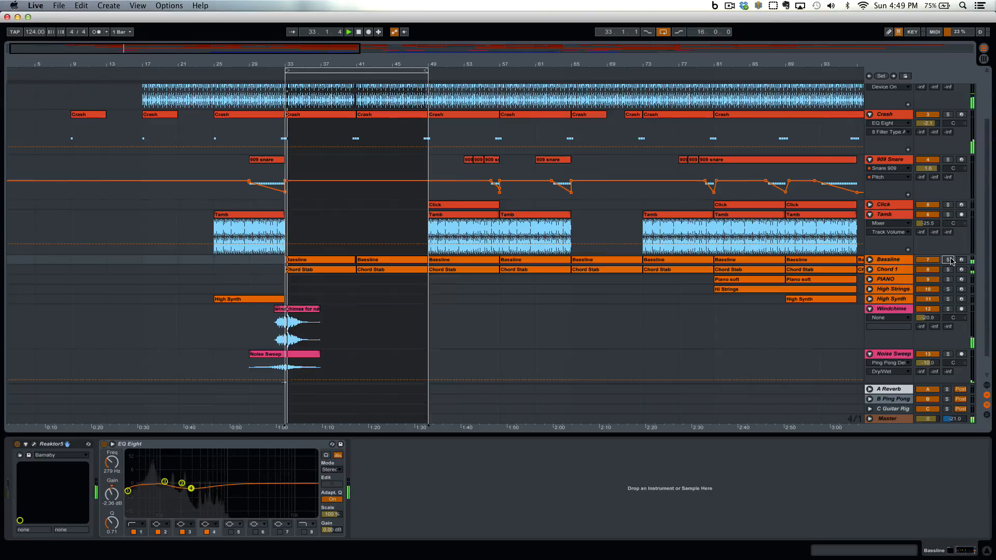
pyautogui.click(895, 270)
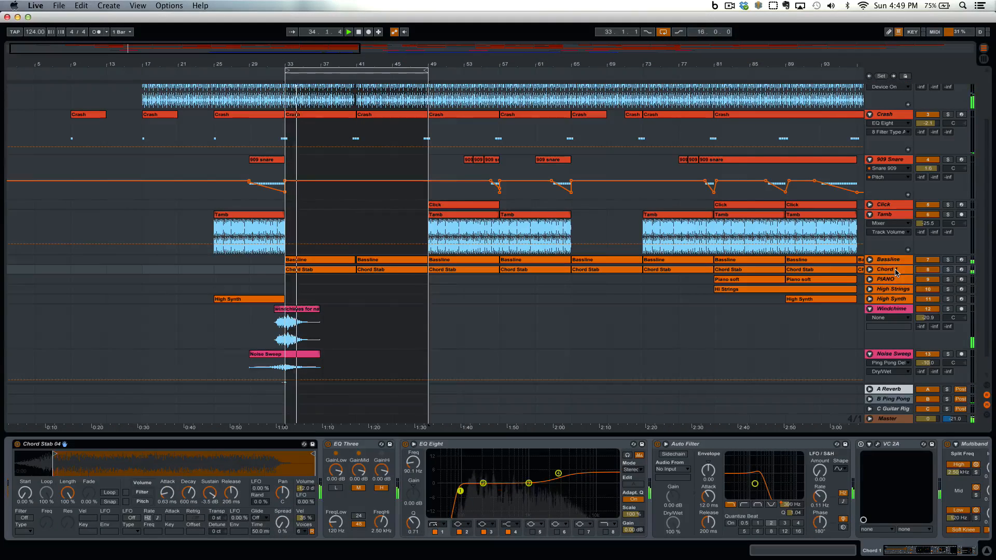
pyautogui.click(947, 270)
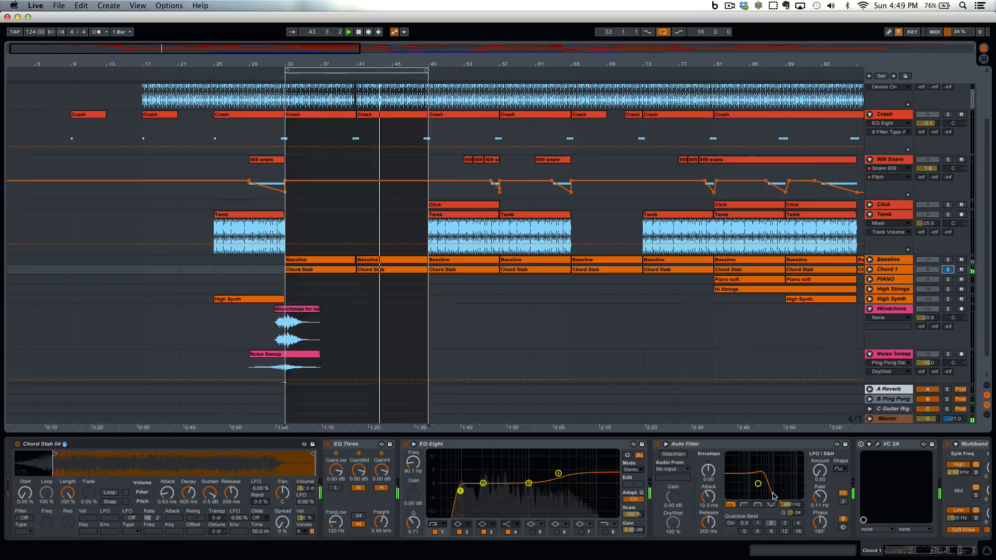
# Extend the loop end to bar 77, unfold Chord 1 and follow its Auto Filter Frequency automation along the arrangement
pyautogui.moveTo(428, 69); pyautogui.dragTo(680, 73)
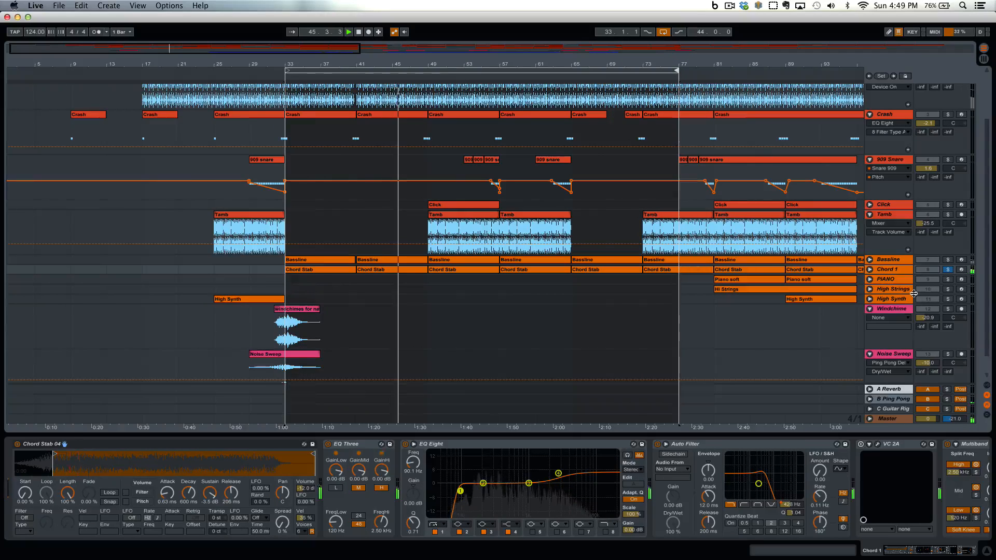
pyautogui.click(871, 270)
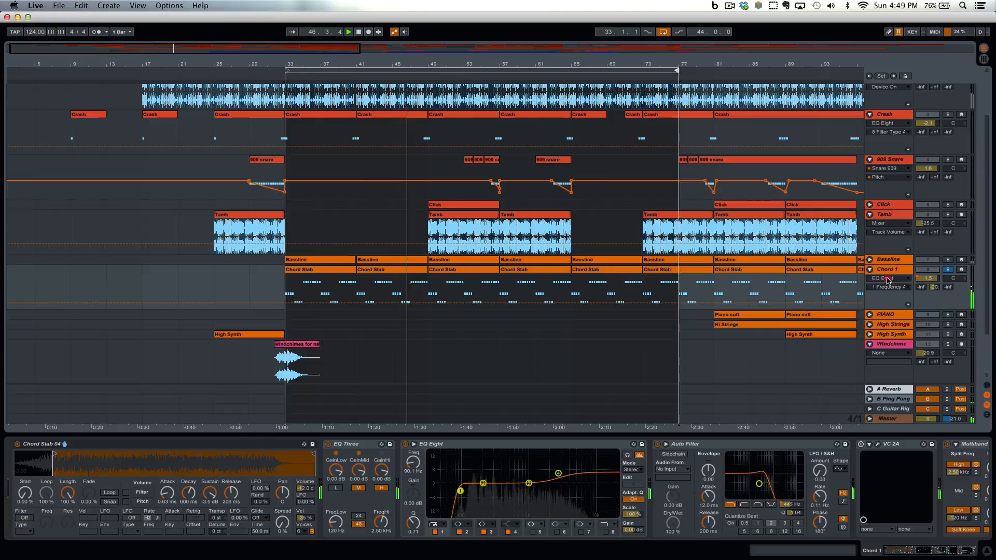
pyautogui.click(887, 279)
pyautogui.click(884, 316)
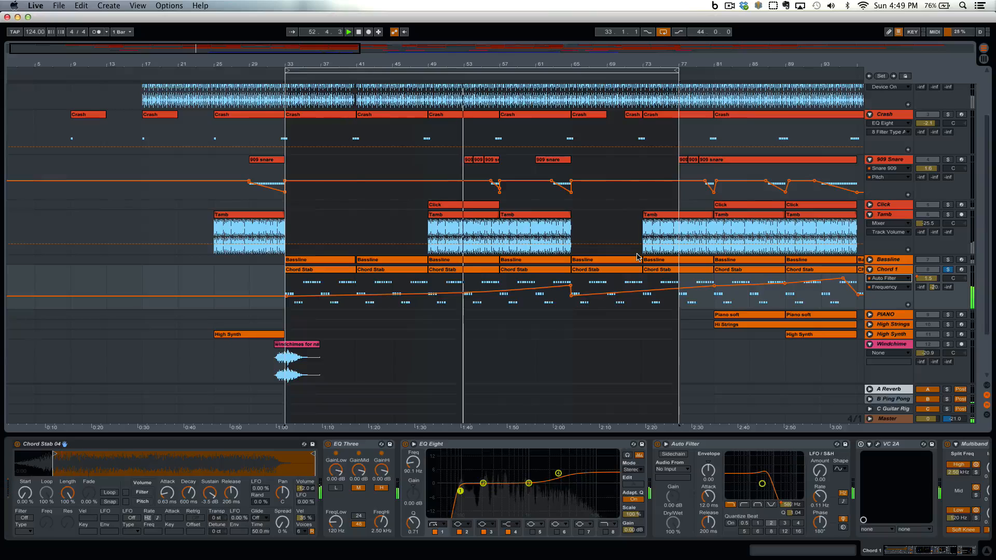
pyautogui.hscroll(5, 638, 256)
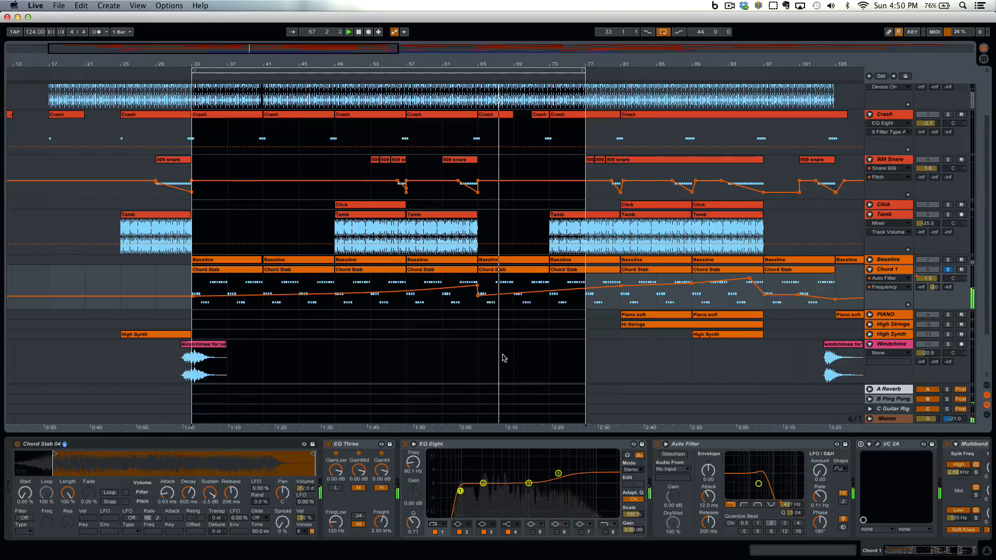
pyautogui.hscroll(10, 502, 356)
pyautogui.hscroll(8, 673, 424)
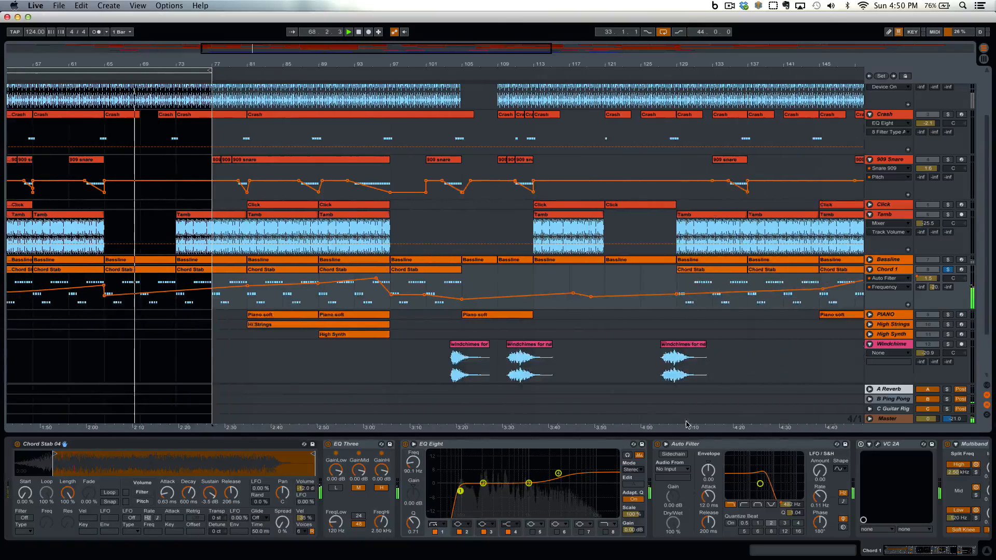
# Examine the Chord 1 device chain through VC 2A and Multiband Dynamics while it plays in solo, and stop playback
pyautogui.click(882, 447)
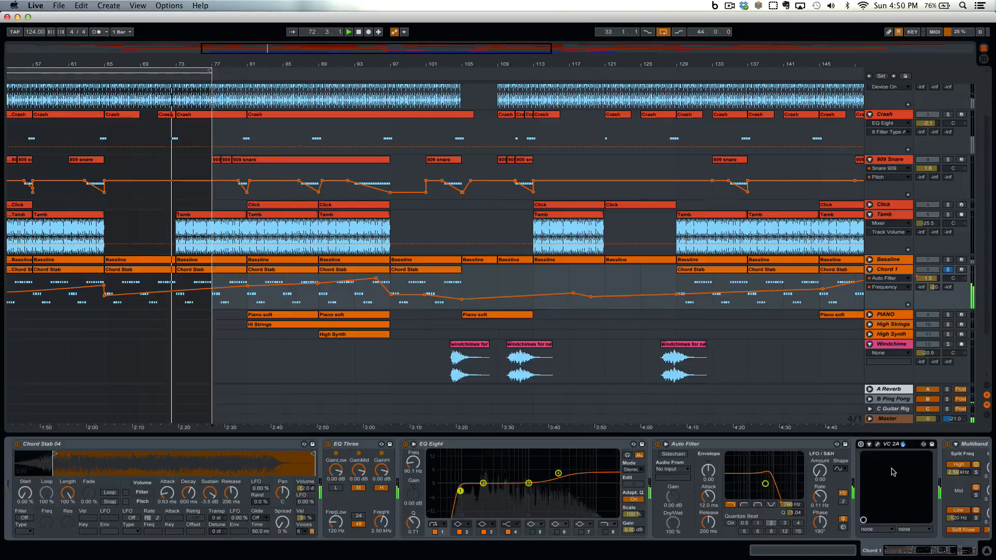
pyautogui.hscroll(3, 892, 472)
pyautogui.hscroll(8, 892, 472)
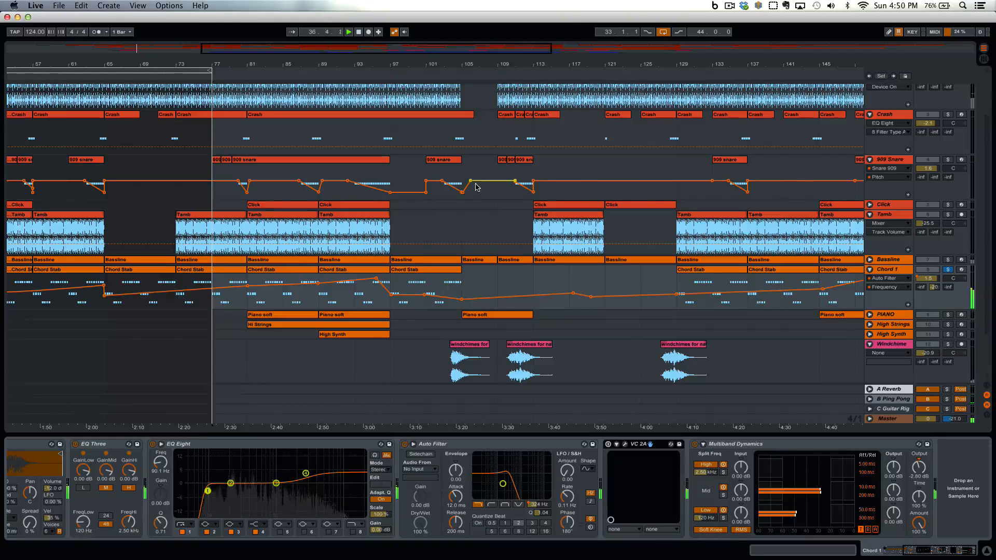
pyautogui.hscroll(-5, 477, 187)
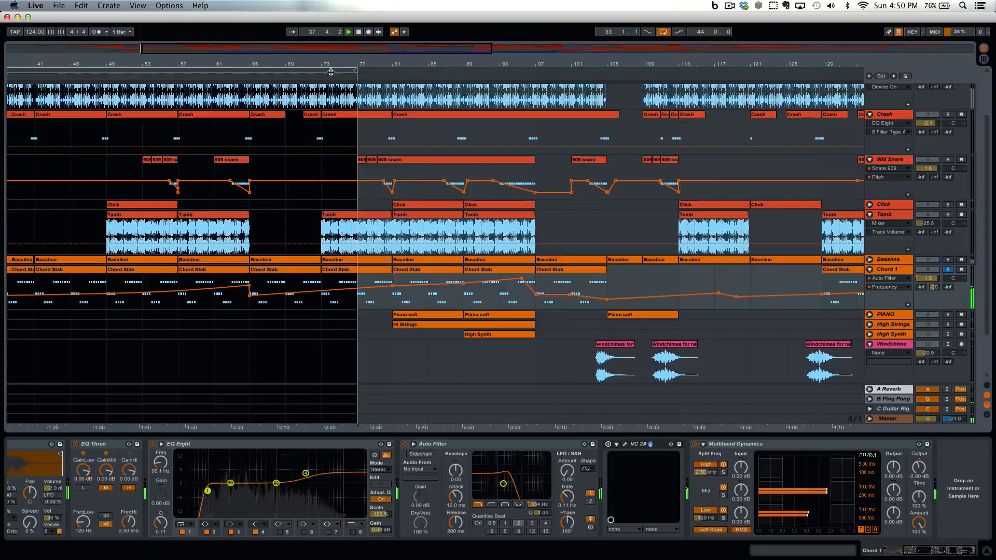
pyautogui.press('space')
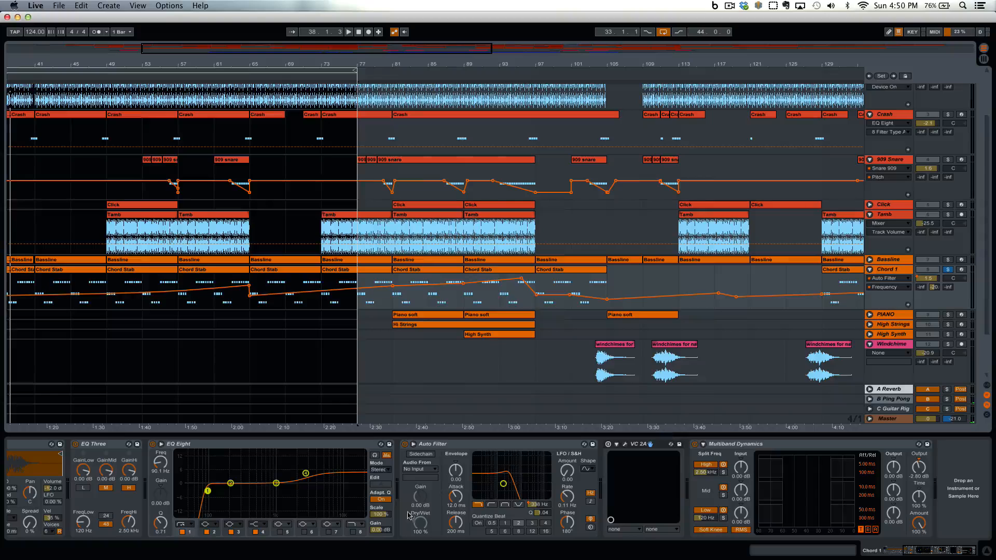
pyautogui.click(660, 449)
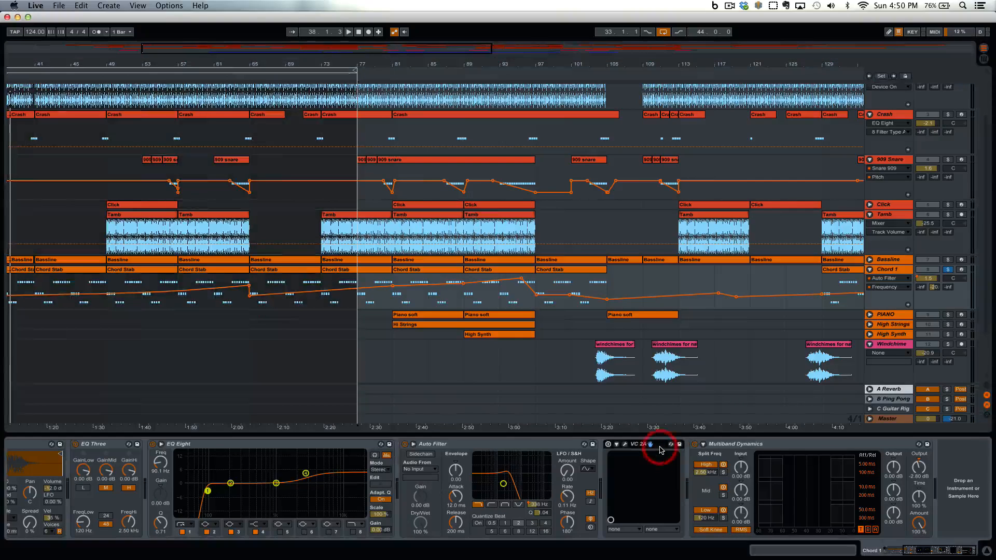
pyautogui.hscroll(-5, 610, 473)
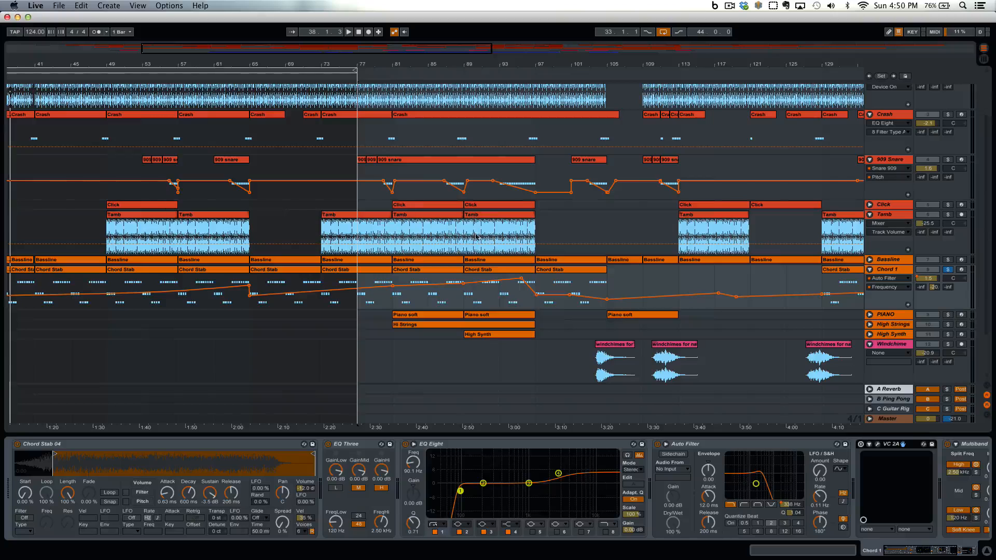
# Take Chord 1 out of solo, play the full mix around bar 65 and extend the loop end to bar 85
pyautogui.click(949, 270)
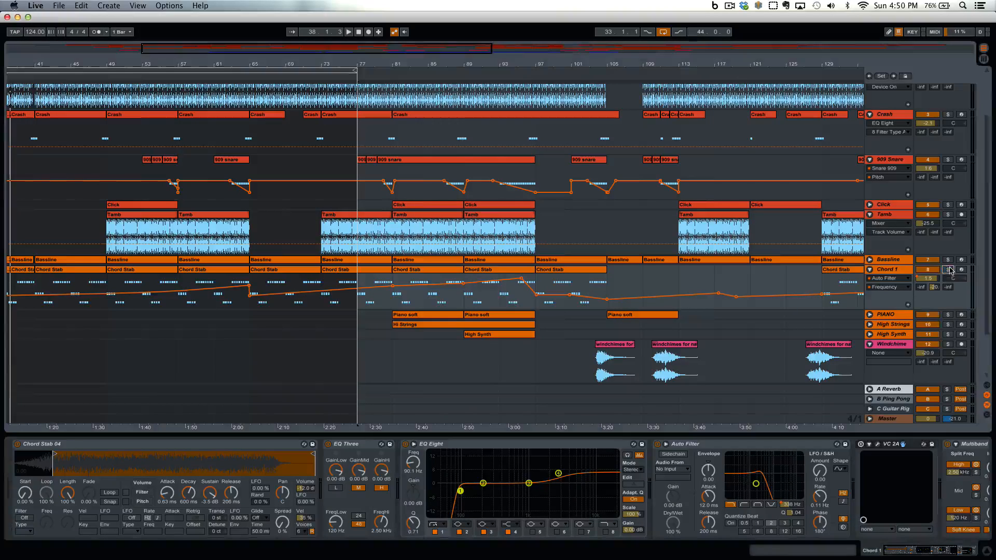
pyautogui.click(244, 75)
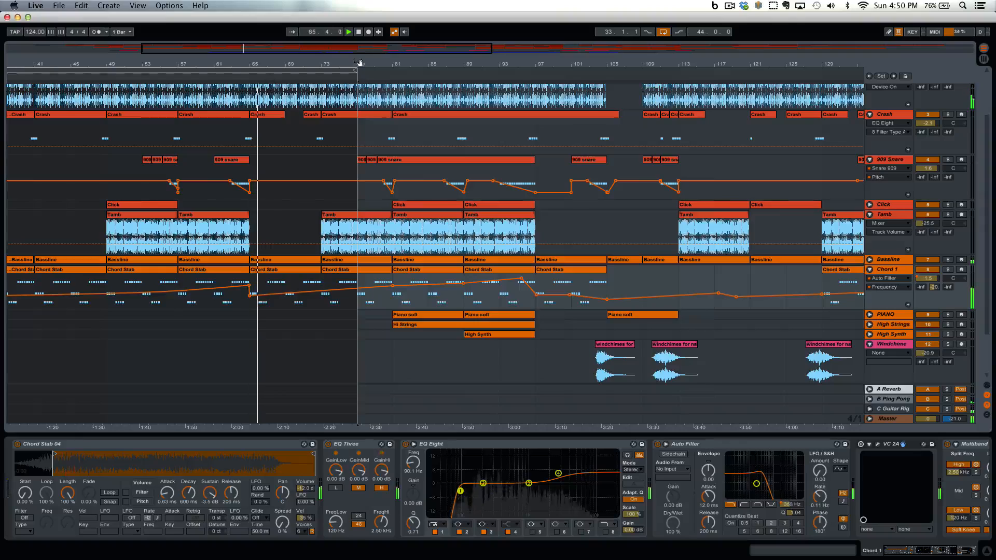
pyautogui.moveTo(359, 63); pyautogui.dragTo(428, 71)
pyautogui.press('space')
# Move the loop start to bar 49, where the Click and Tamb clips begin together
pyautogui.hscroll(-3, 348, 147)
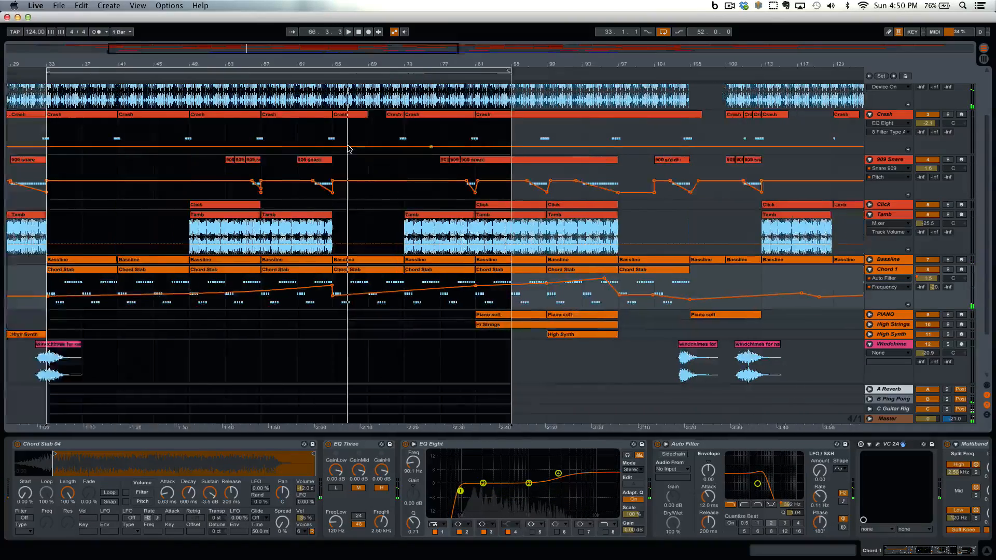
pyautogui.hscroll(-5, 349, 149)
pyautogui.scroll(3, 348, 149)
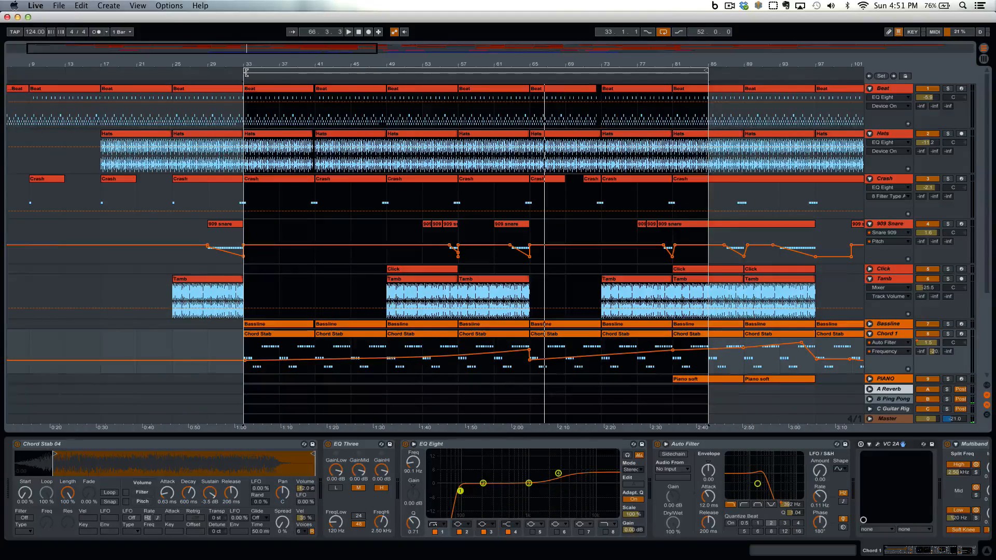
pyautogui.moveTo(247, 72); pyautogui.dragTo(390, 71)
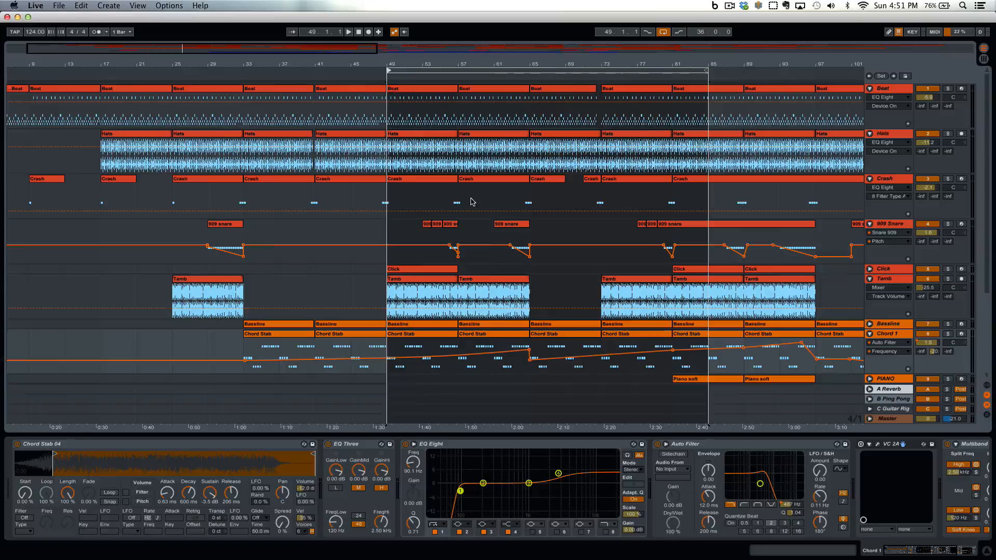
# Unfold the Click track and audition it in solo, bypassing its EQ Eight and re-enabling it to compare the sound
pyautogui.press('space')
pyautogui.click(870, 269)
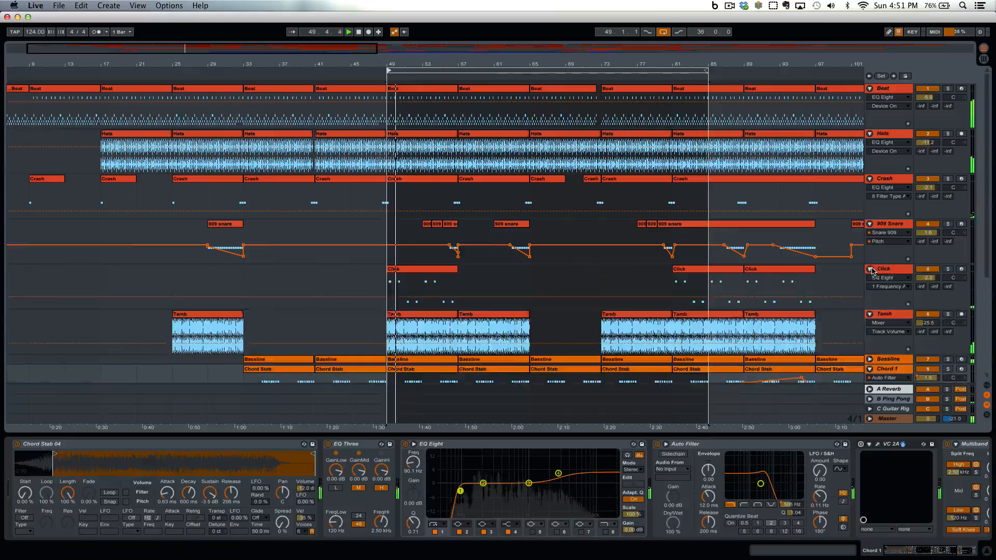
pyautogui.click(947, 269)
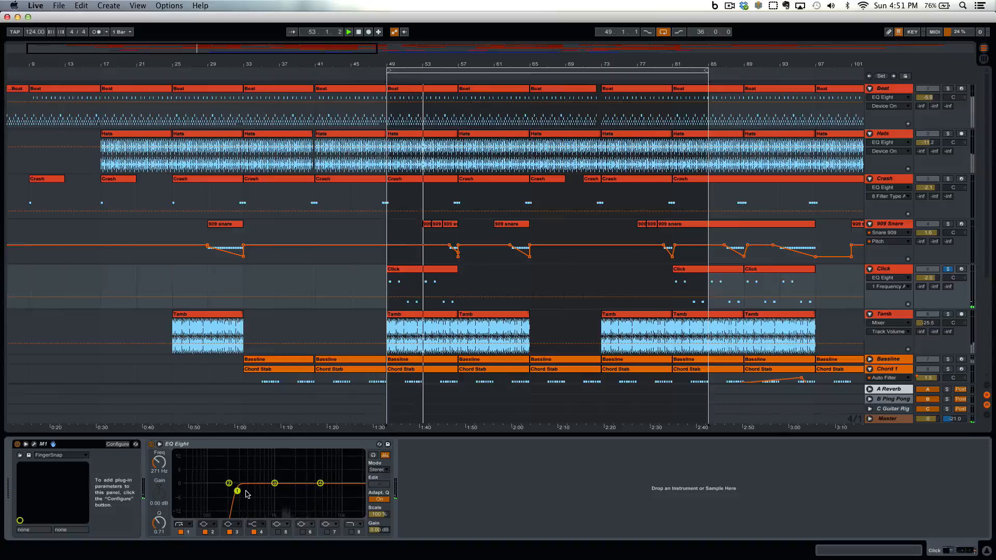
pyautogui.click(151, 444)
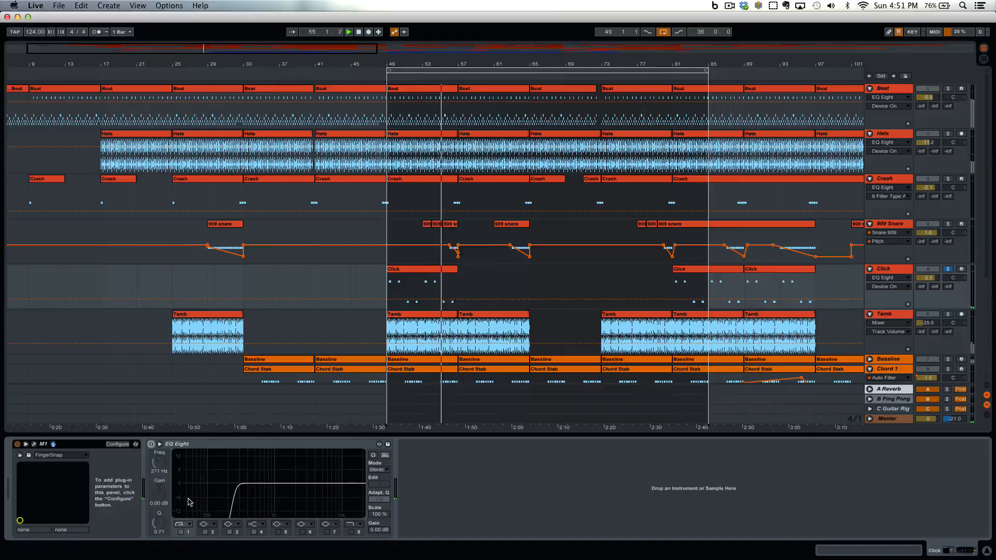
pyautogui.click(151, 444)
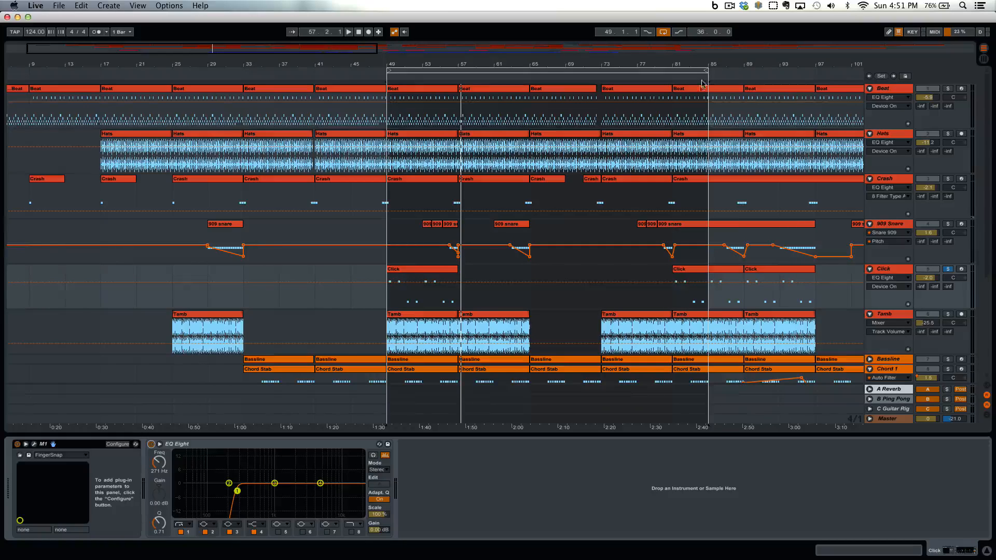
# Extend the loop end to bar 97 and play the full mix from bar 49 with Click out of solo
pyautogui.moveTo(705, 71); pyautogui.dragTo(803, 71)
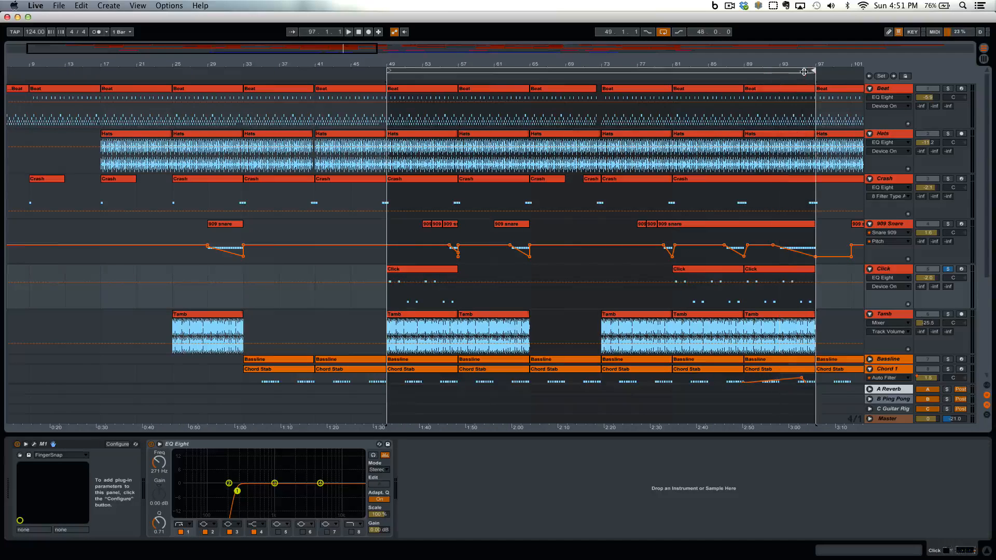
pyautogui.click(947, 269)
pyautogui.press('space')
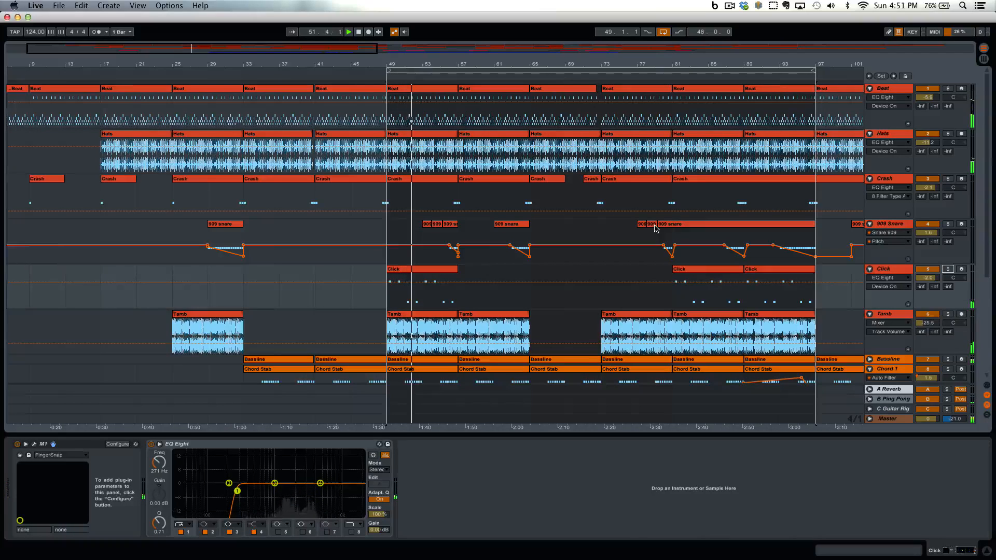
pyautogui.scroll(-3, 655, 229)
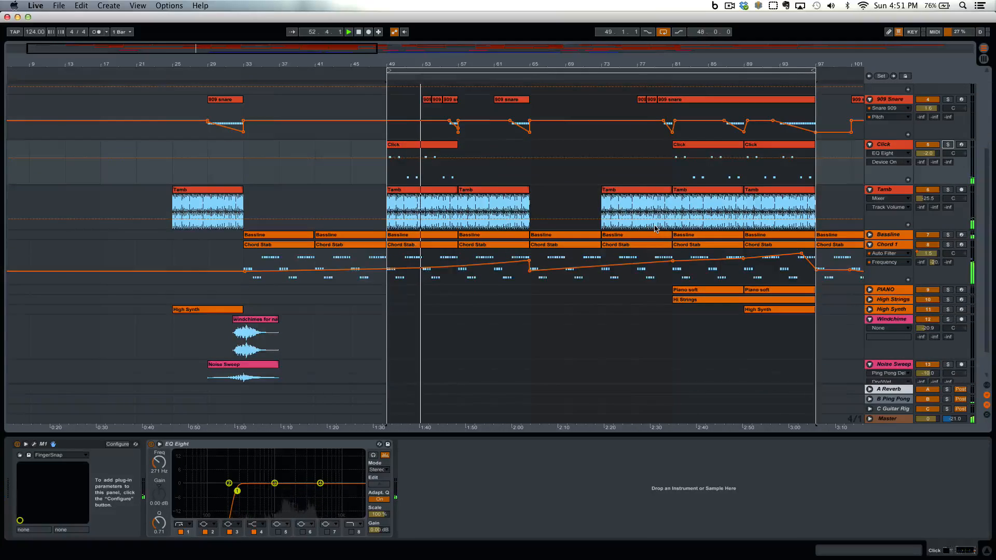
pyautogui.scroll(3, 656, 229)
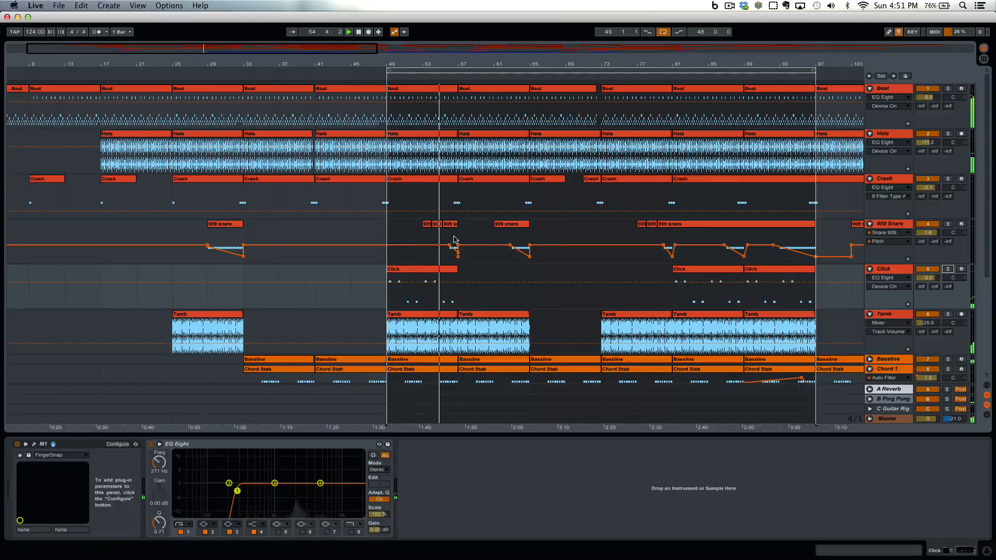
# Zoom in on bars 49 to 65 and audition the 909 snare fill leading into bar 57
pyautogui.moveTo(454, 67); pyautogui.dragTo(454, 171)
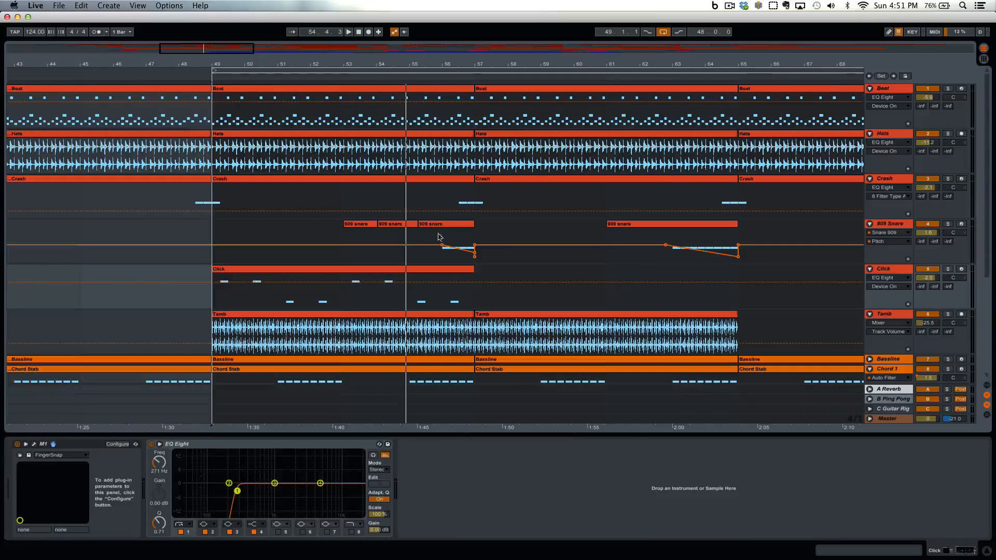
pyautogui.click(415, 76)
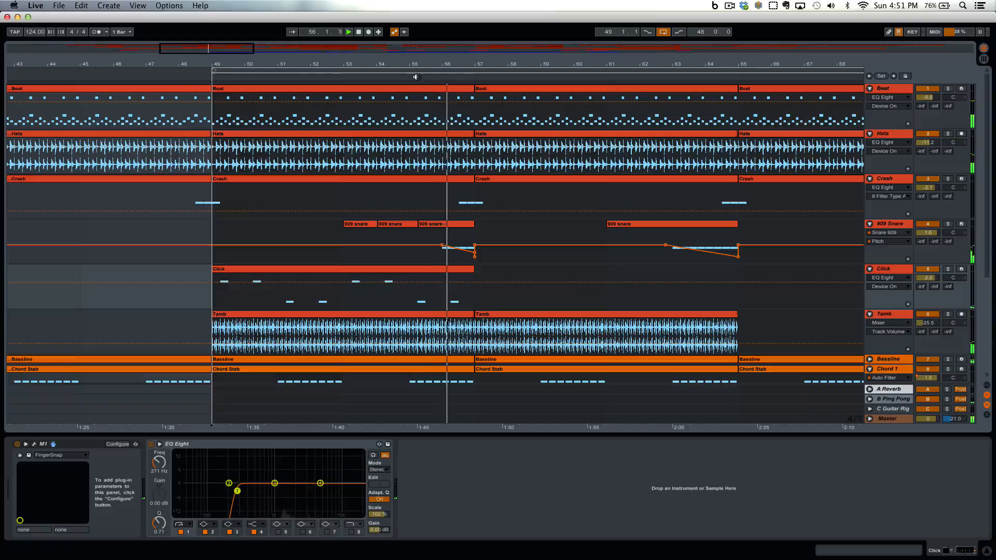
pyautogui.hscroll(2, 552, 158)
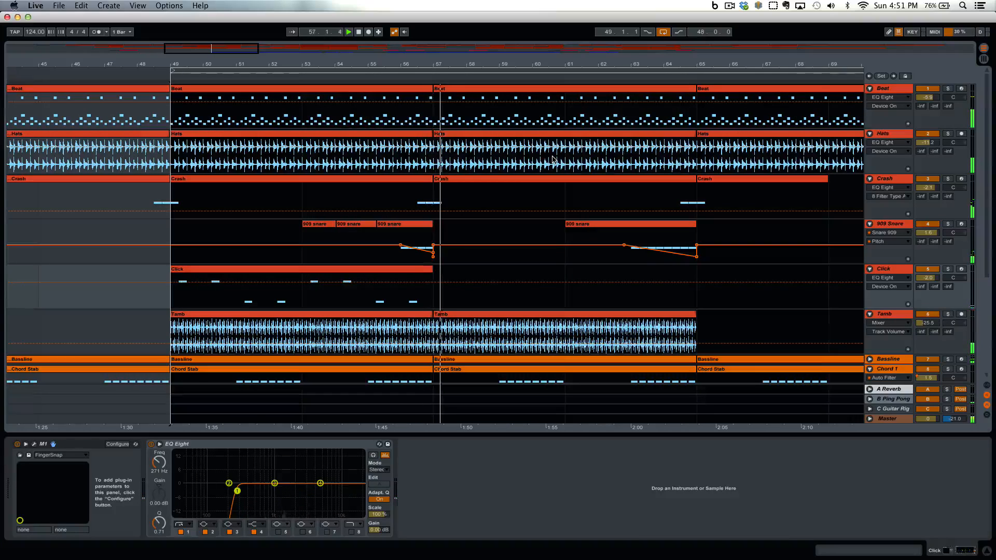
pyautogui.press('space')
# Open the Beat clip spanning bars 49 to 57 to show its drum notes and play the transition into bar 57
pyautogui.click(414, 90)
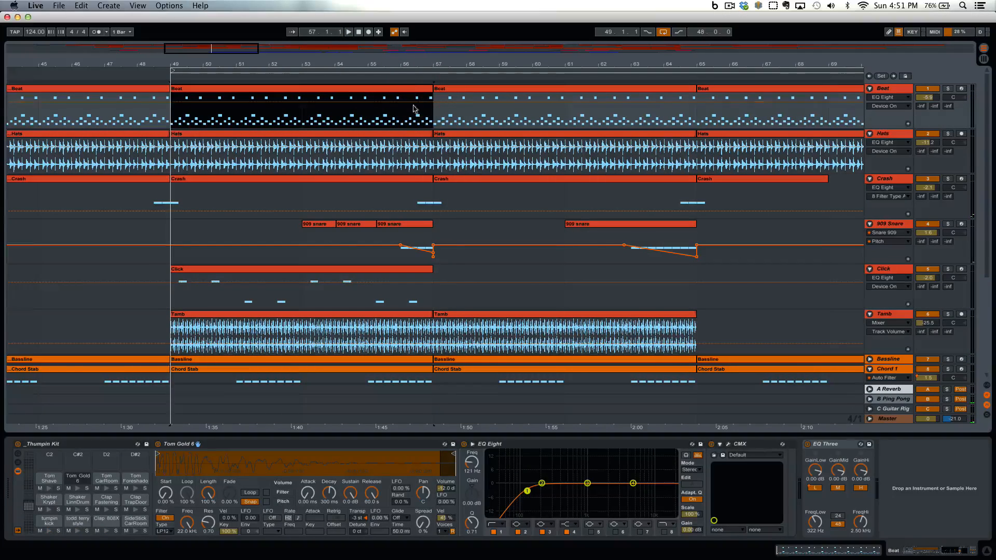
pyautogui.doubleClick(411, 91)
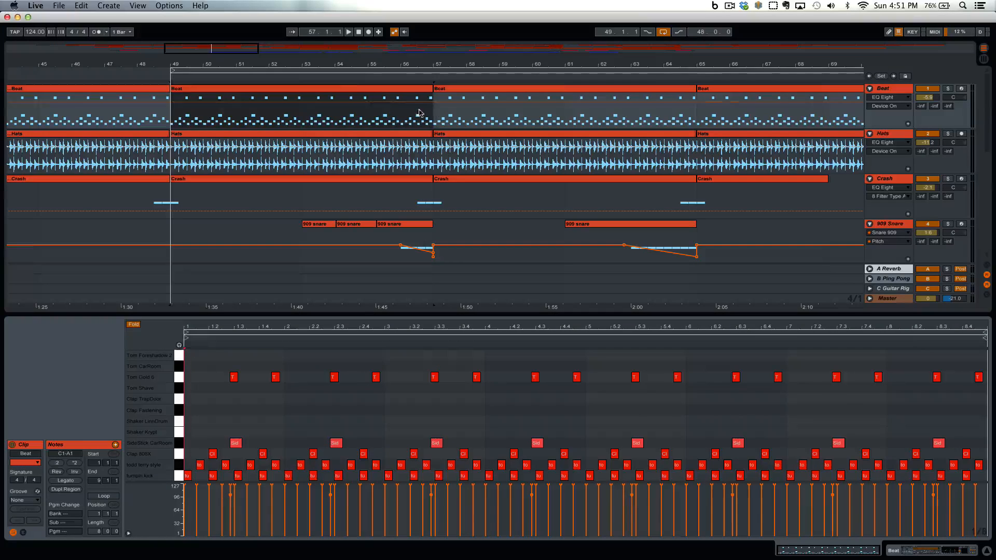
pyautogui.click(382, 72)
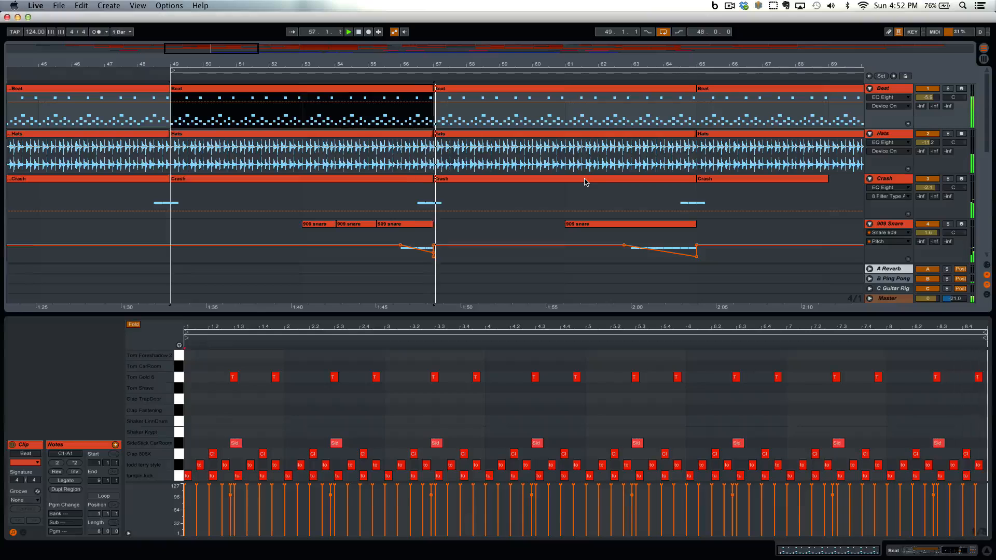
# Display the Beat track's EQ Three LowOn automation and play the low-end cut leading into bar 57
pyautogui.click(884, 101)
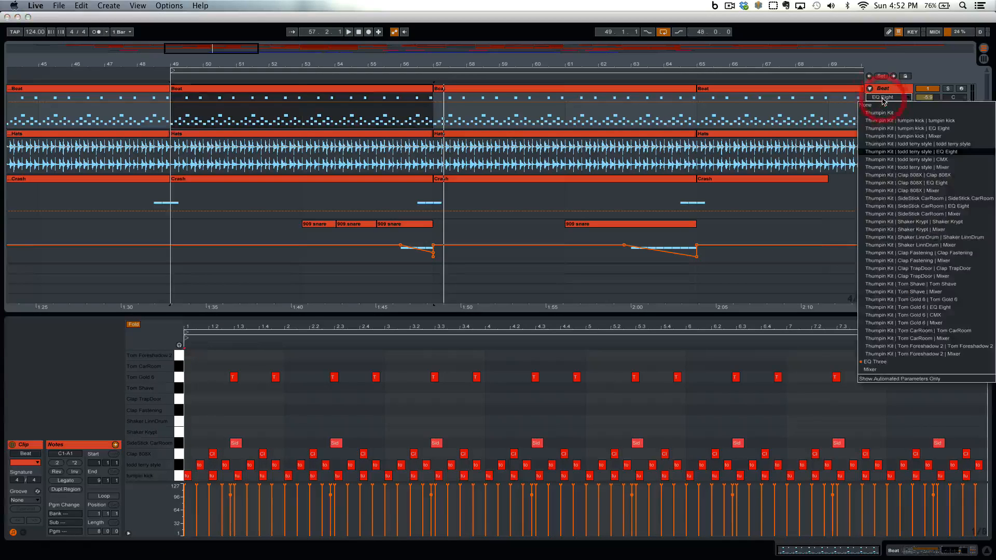
pyautogui.click(883, 361)
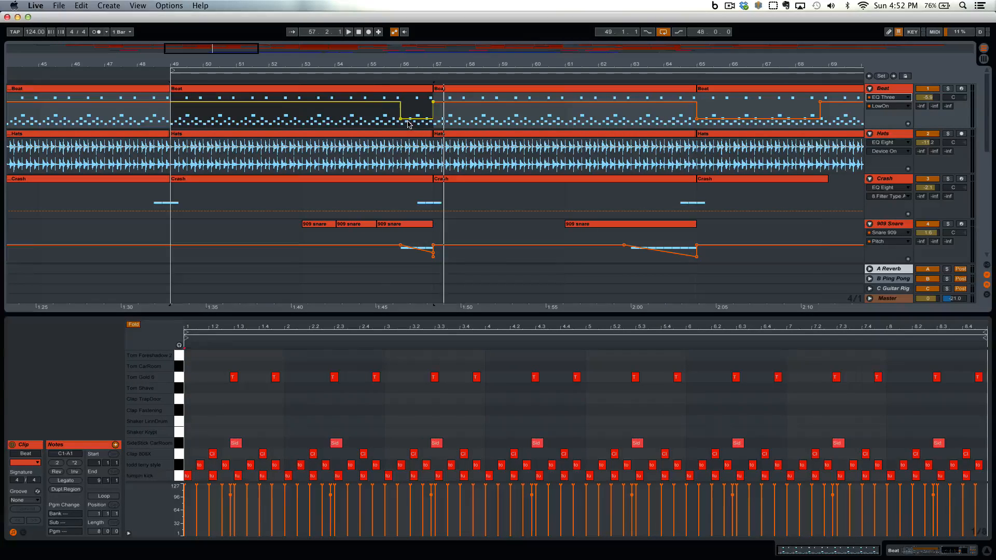
pyautogui.click(368, 75)
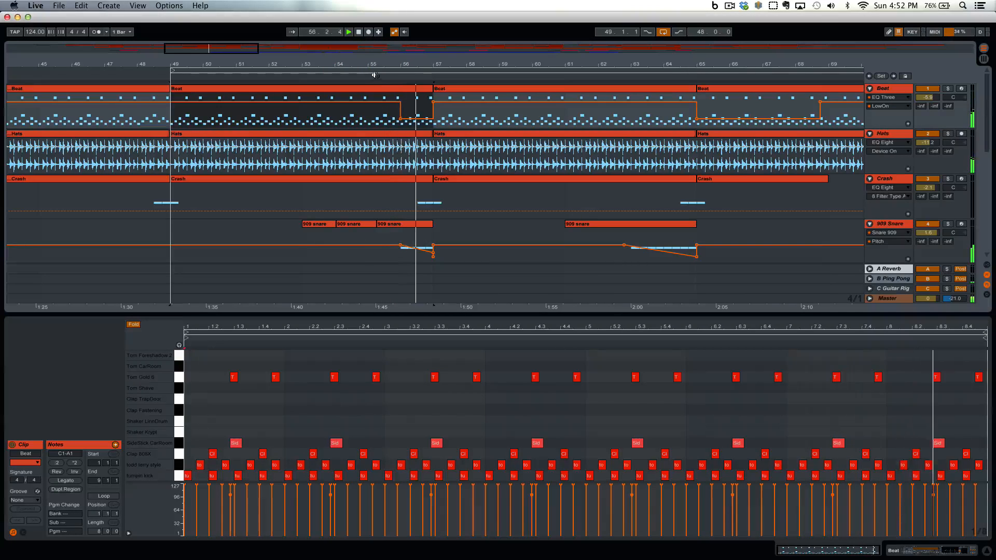
pyautogui.moveTo(430, 66); pyautogui.dragTo(430, 47)
pyautogui.doubleClick(430, 66)
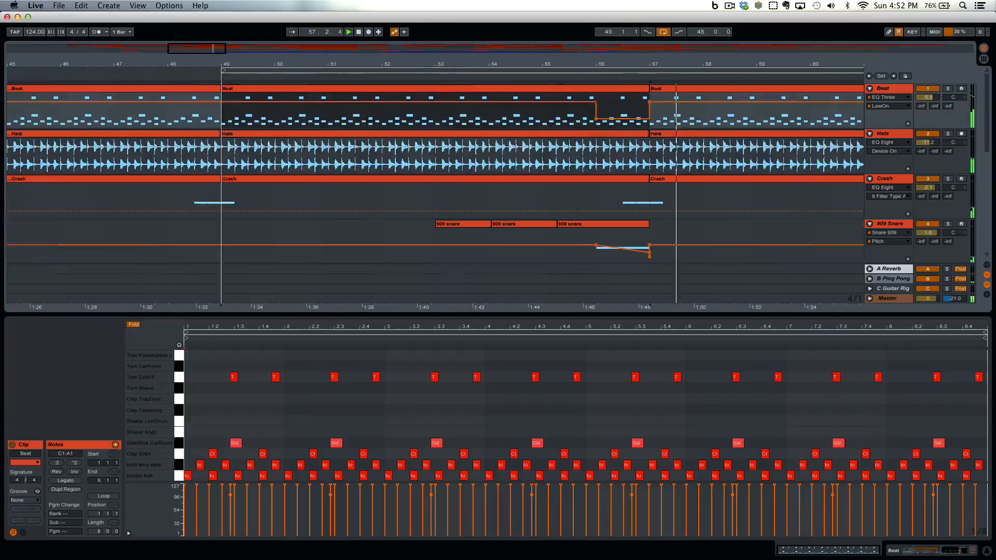
# Fold the tracks in the full-song overview and unfold the Vox group and its BVs track to show the vocal clips
pyautogui.moveTo(651, 62); pyautogui.dragTo(190, 60)
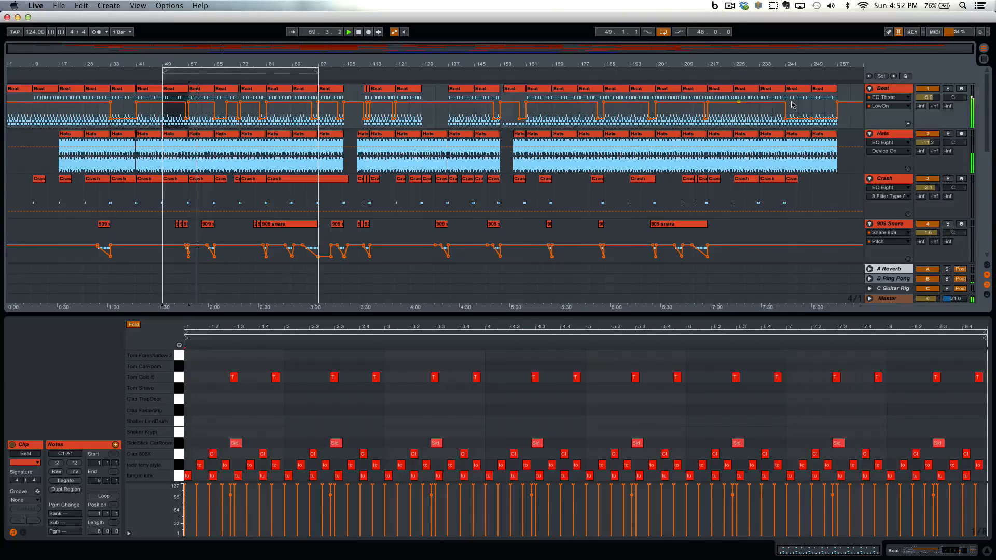
pyautogui.keyDown('alt'); pyautogui.click(870, 89); pyautogui.keyUp('alt')
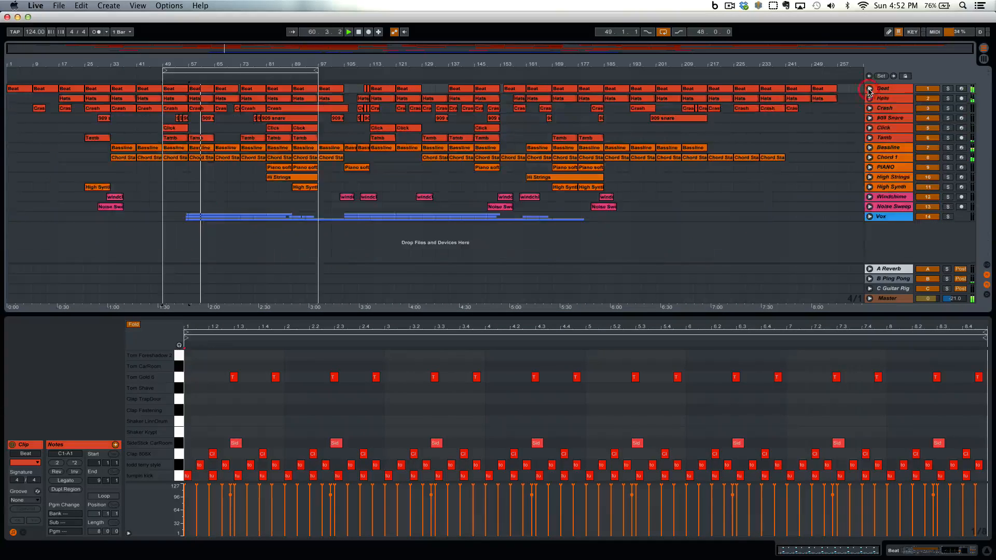
pyautogui.click(870, 217)
pyautogui.scroll(-3, 573, 195)
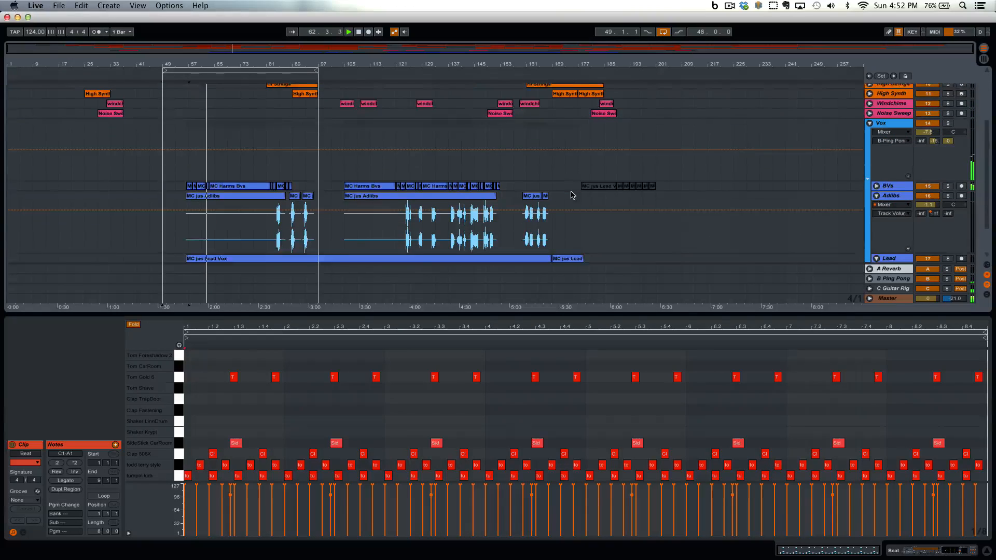
pyautogui.scroll(-2, 573, 195)
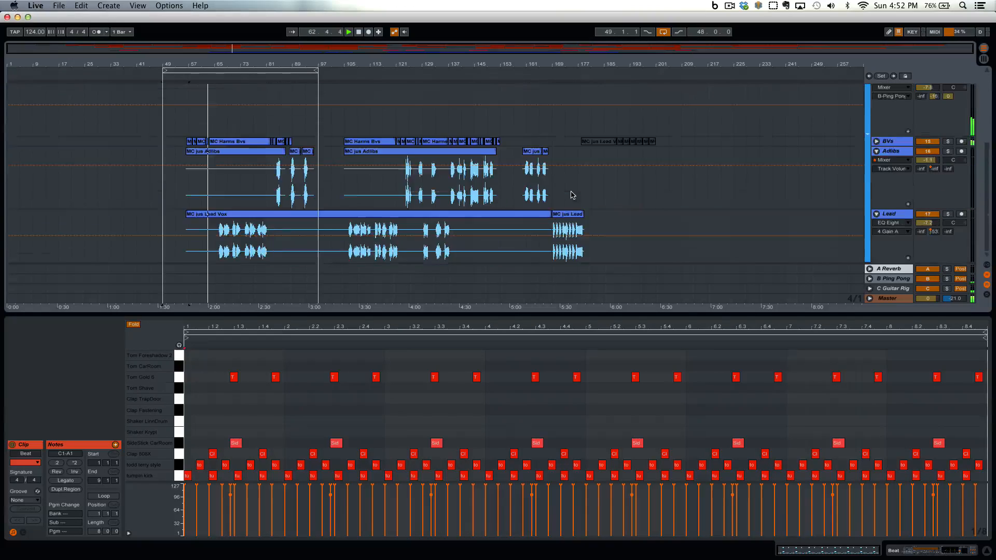
pyautogui.click(876, 143)
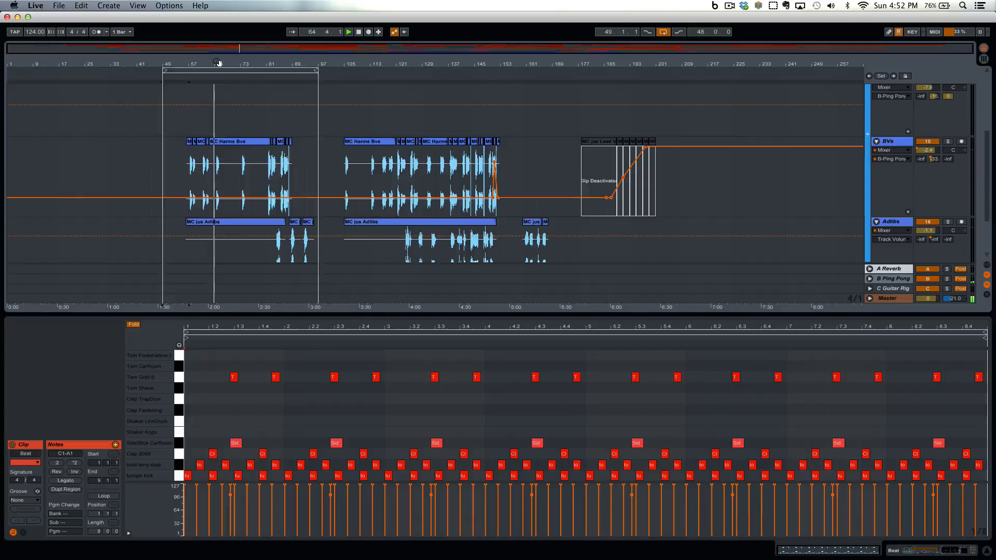
# Zoom in on the vocal tracks around bars 61 to 81 and play the lead vocal entry
pyautogui.moveTo(220, 65); pyautogui.dragTo(220, 140)
pyautogui.scroll(-3, 573, 207)
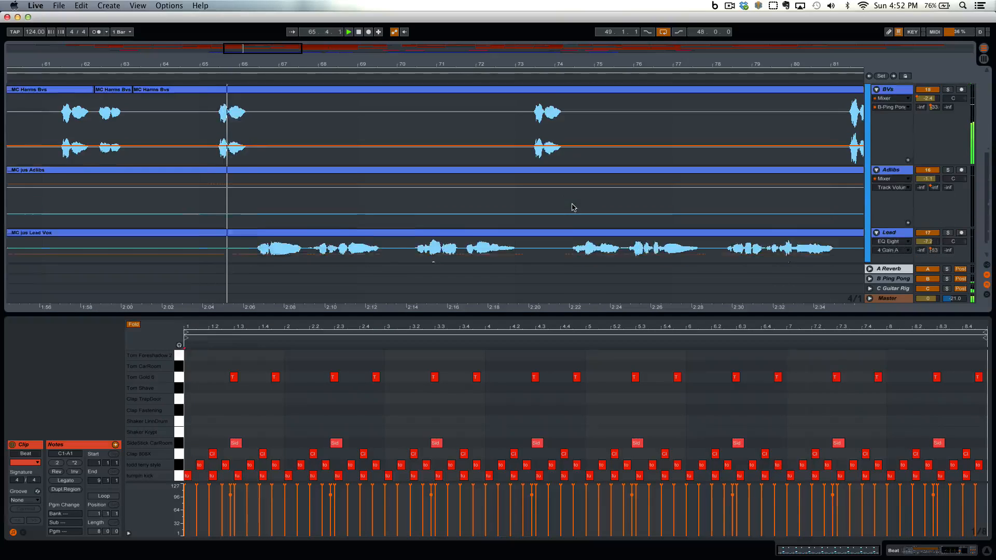
pyautogui.scroll(1, 572, 208)
pyautogui.scroll(-1, 573, 208)
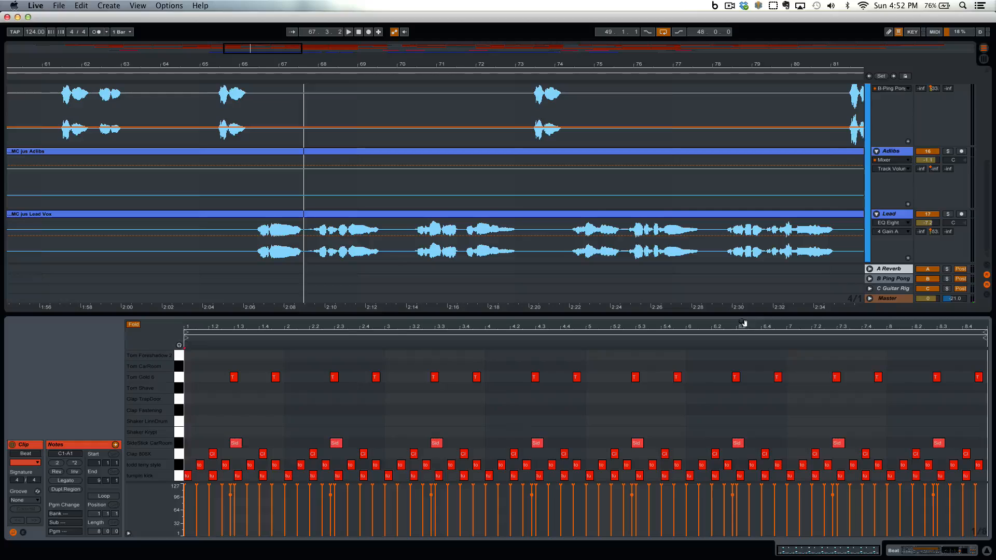
# Enlarge the arrangement area and frame the BVs, Adlibs and Lead clips from bar 49 to about bar 115
pyautogui.moveTo(738, 313); pyautogui.dragTo(729, 438)
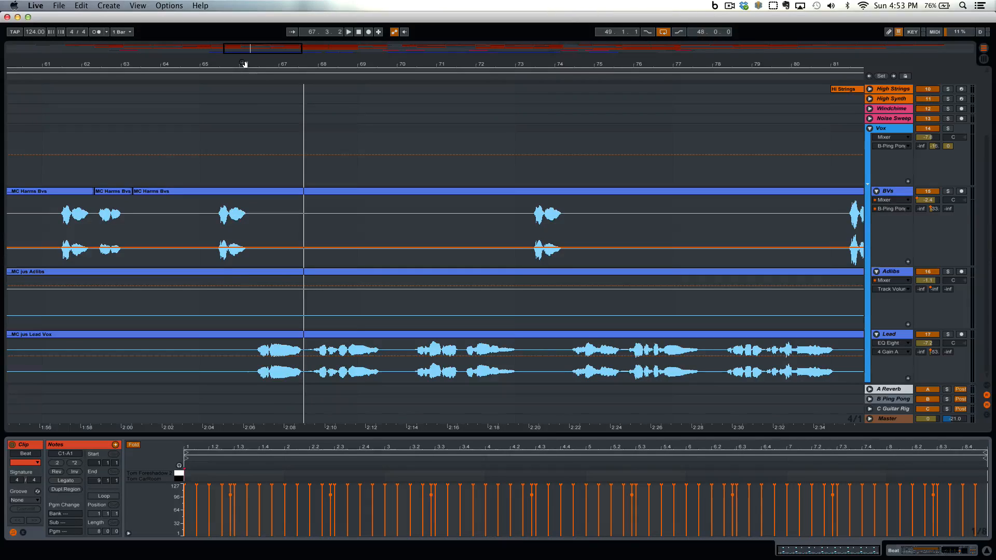
pyautogui.moveTo(244, 63); pyautogui.dragTo(246, 16)
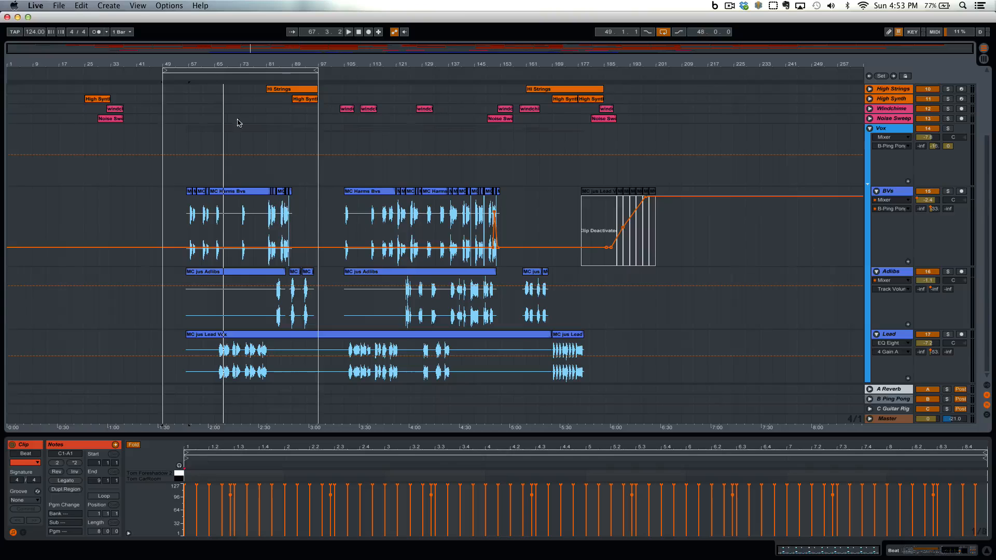
pyautogui.moveTo(206, 63)
pyautogui.mouseDown()
pyautogui.moveTo(193, 119)
pyautogui.moveTo(189, 65)
pyautogui.mouseUp()
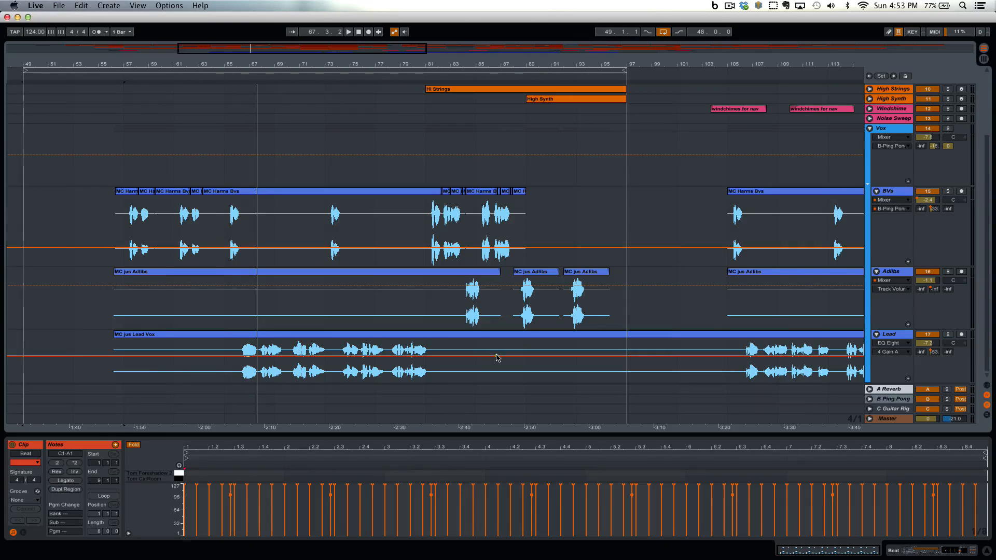
# Show the Vox group's device chain and open the VC 2A compressor window over the arrangement
pyautogui.click(888, 129)
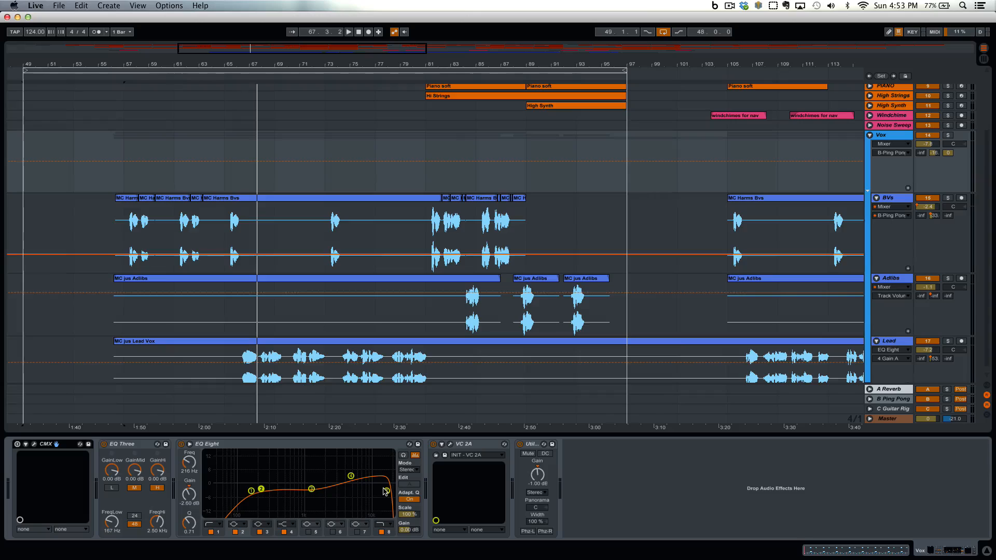
pyautogui.click(472, 446)
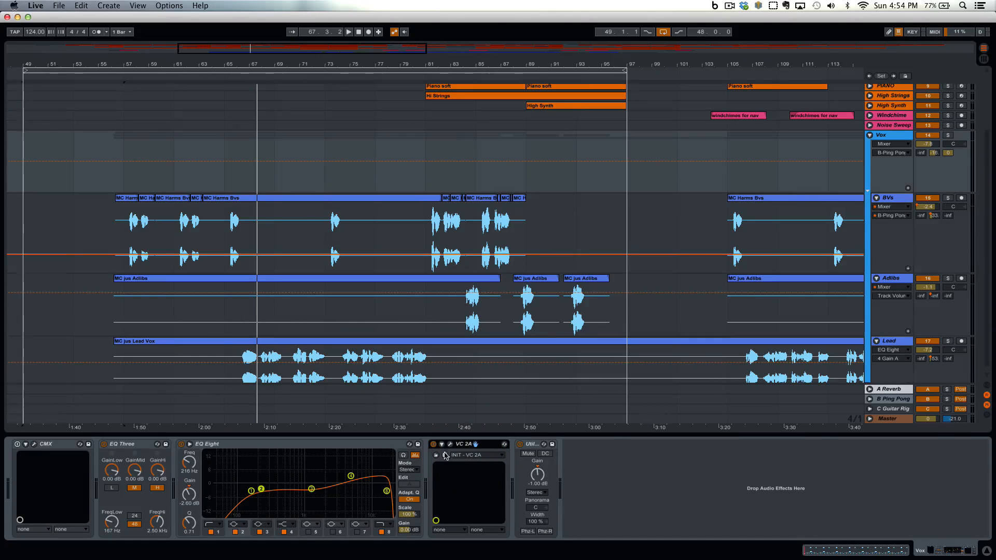
pyautogui.click(451, 445)
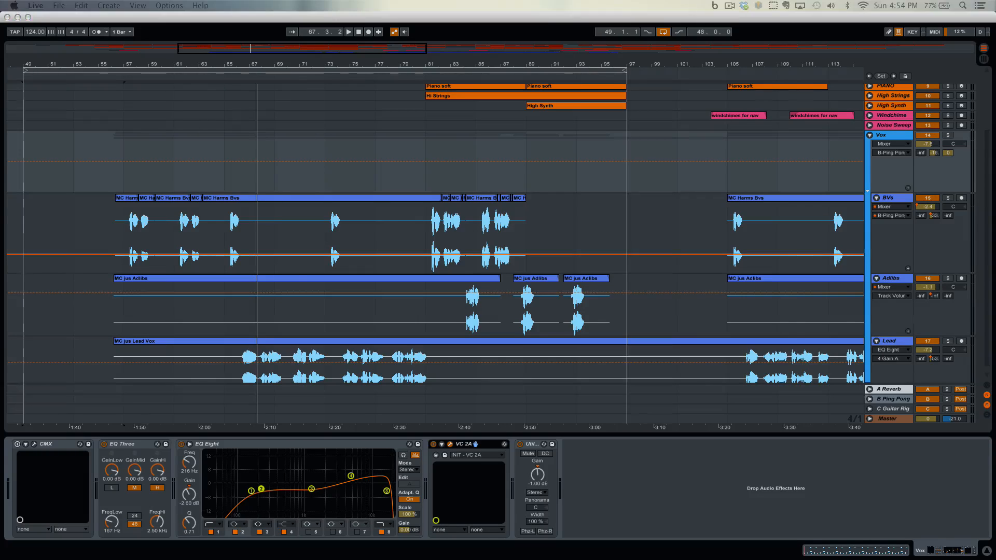
pyautogui.moveTo(679, 216); pyautogui.dragTo(482, 167)
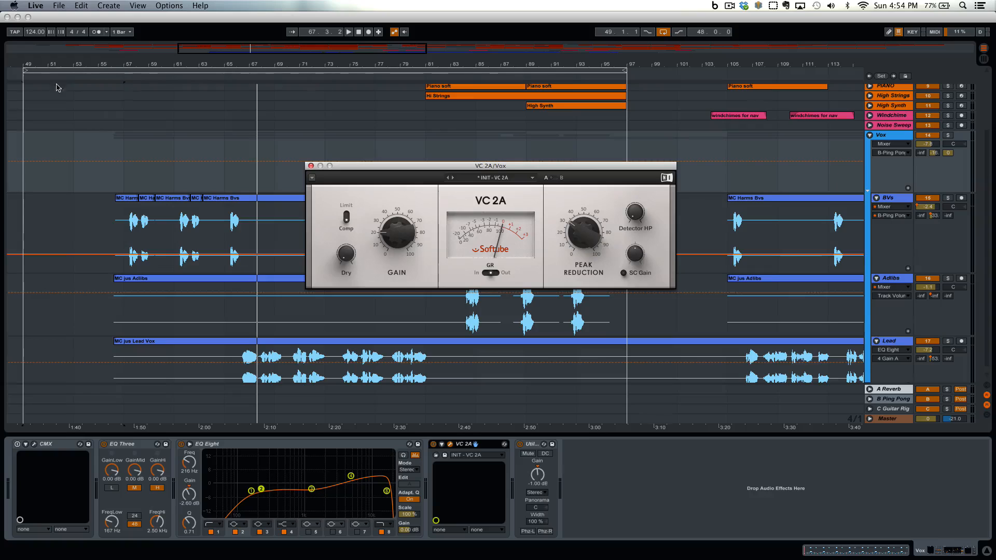
# Move the loop start to bar 57, play the vocals while watching the VC 2A meter, and close the compressor window
pyautogui.moveTo(24, 72); pyautogui.dragTo(118, 95)
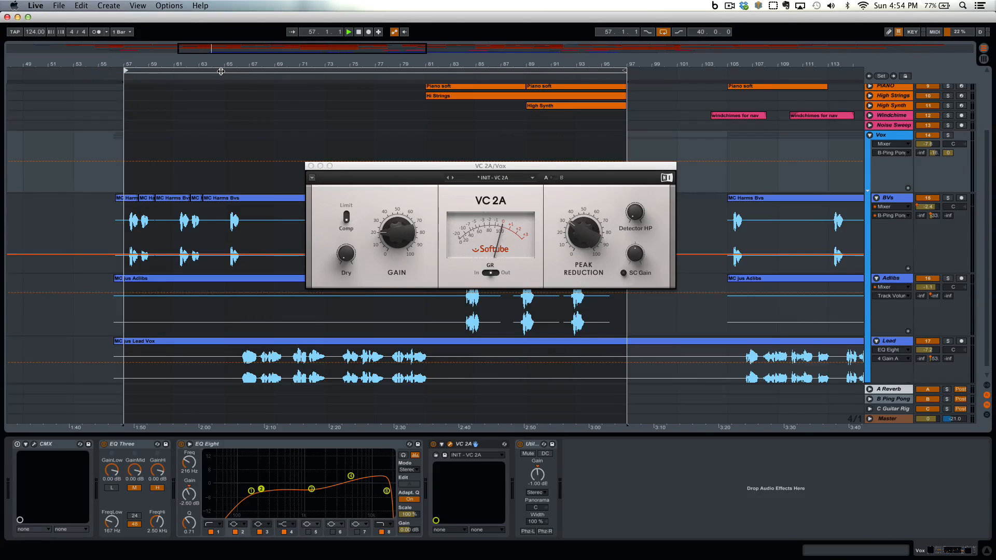
pyautogui.press('space')
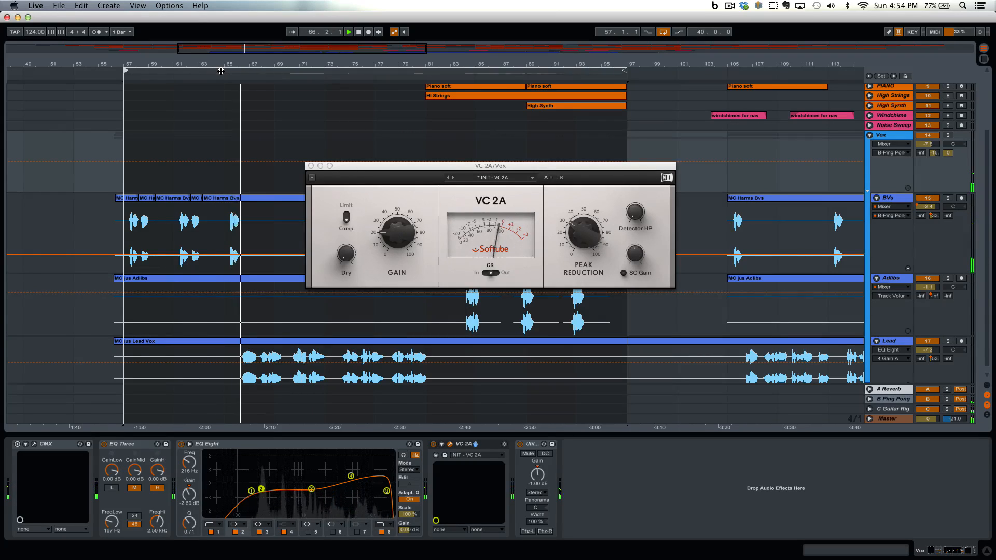
pyautogui.click(311, 166)
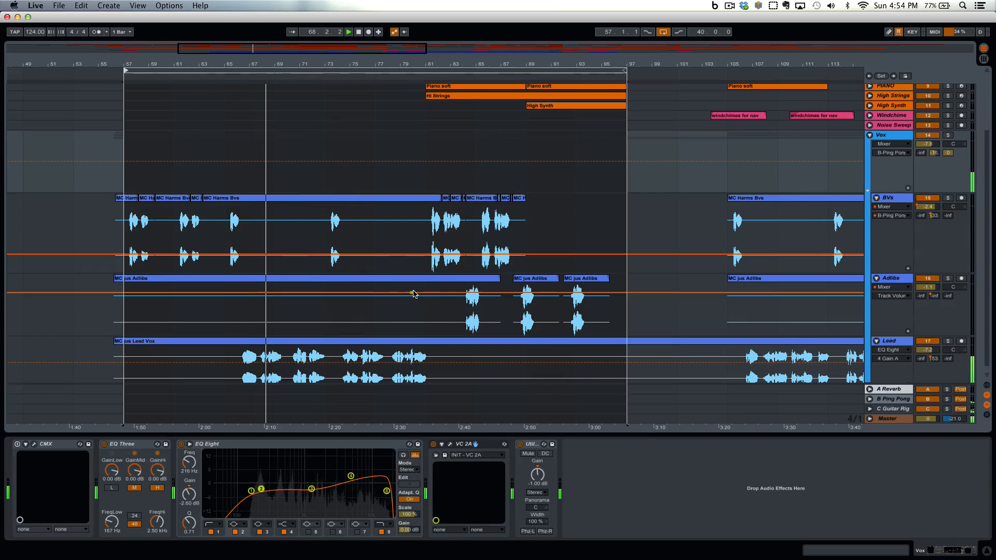
pyautogui.scroll(-1, 493, 298)
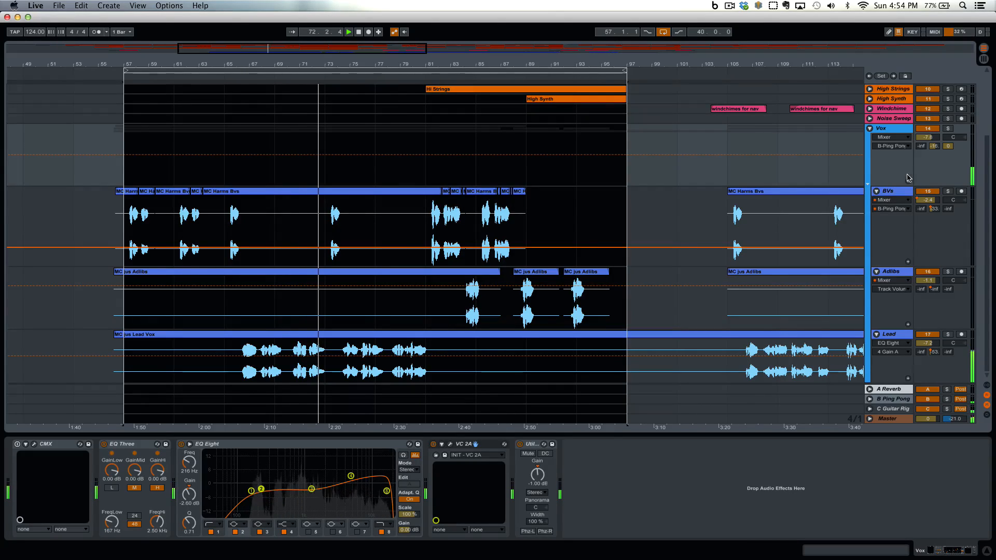
# Examine the device chains of the BVs, Adlibs and Lead vocal tracks
pyautogui.click(897, 192)
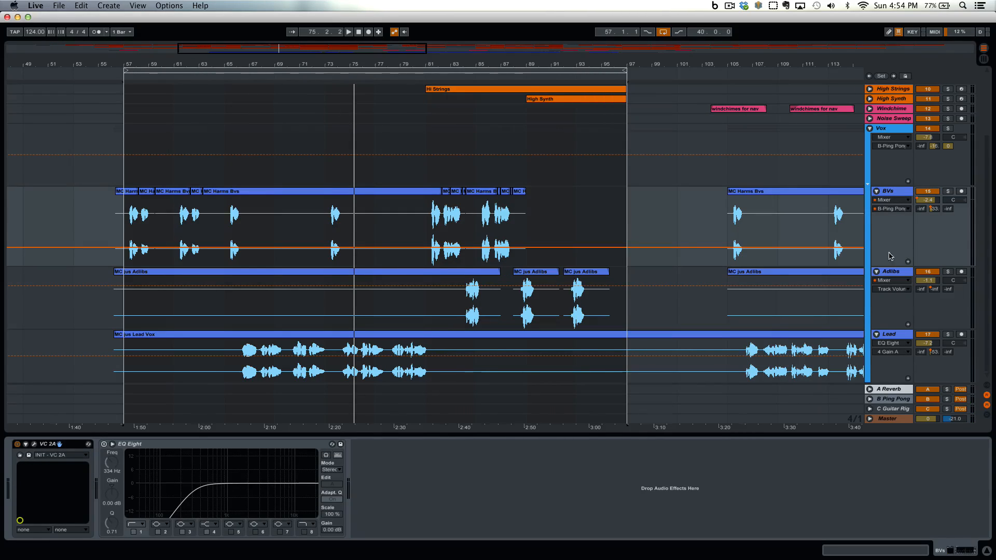
pyautogui.click(896, 272)
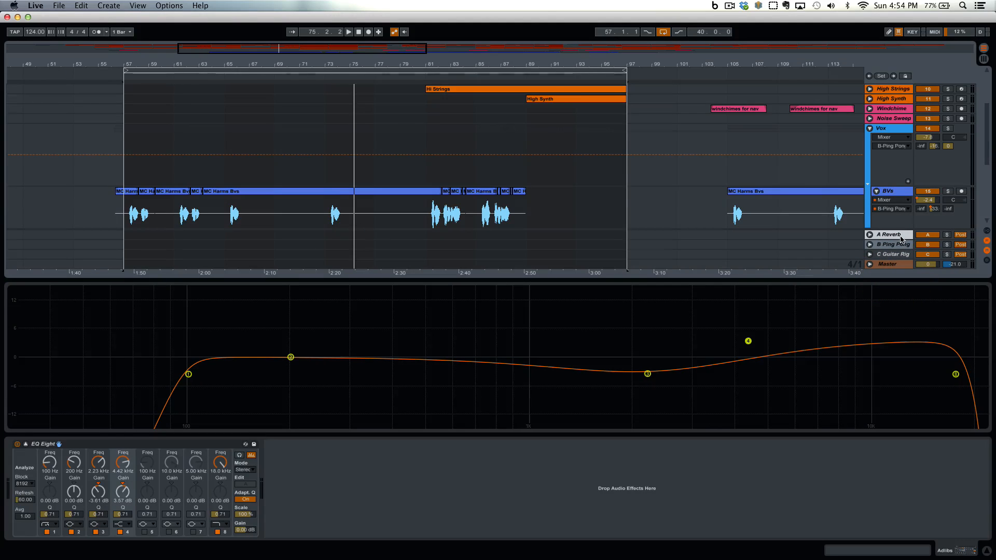
pyautogui.scroll(-2, 895, 185)
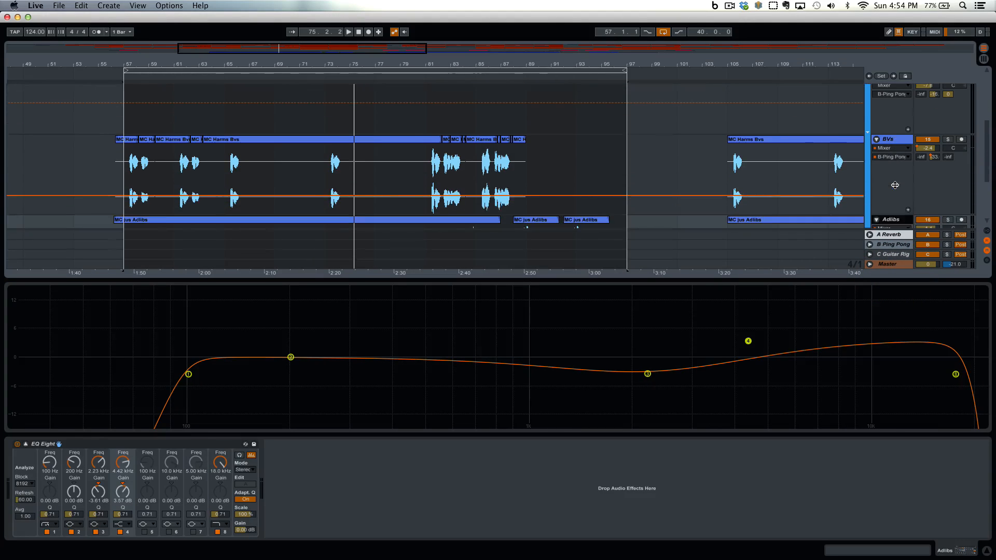
pyautogui.click(893, 220)
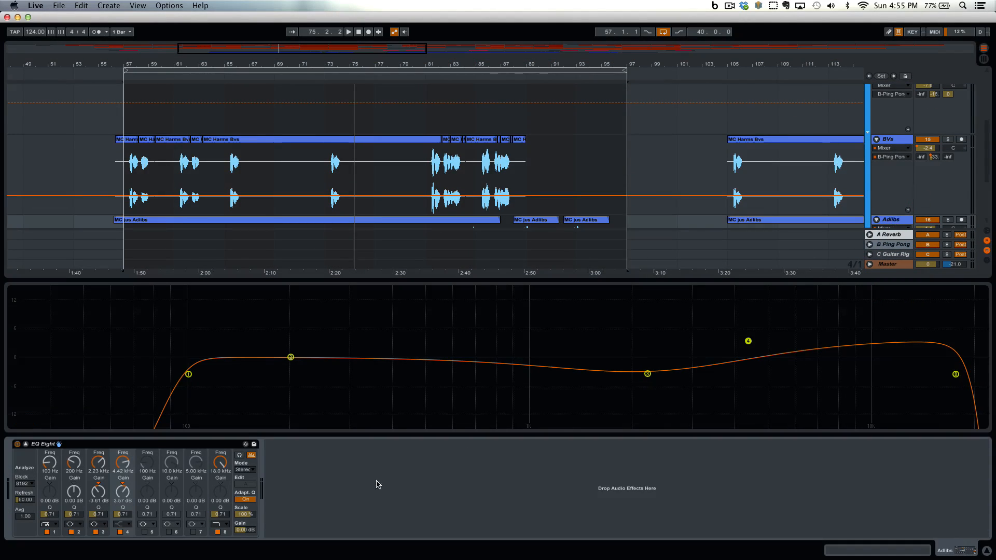
pyautogui.scroll(-2, 904, 173)
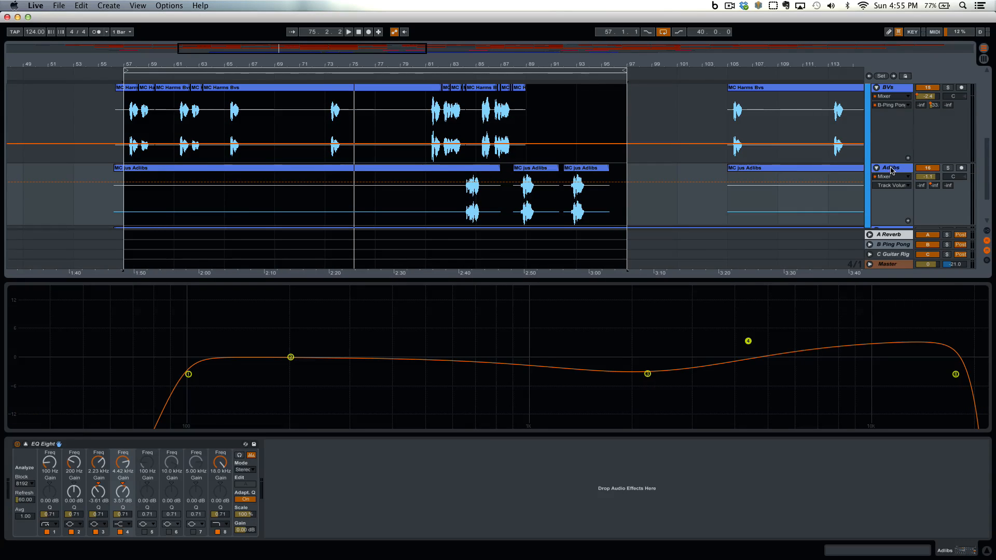
pyautogui.click(890, 168)
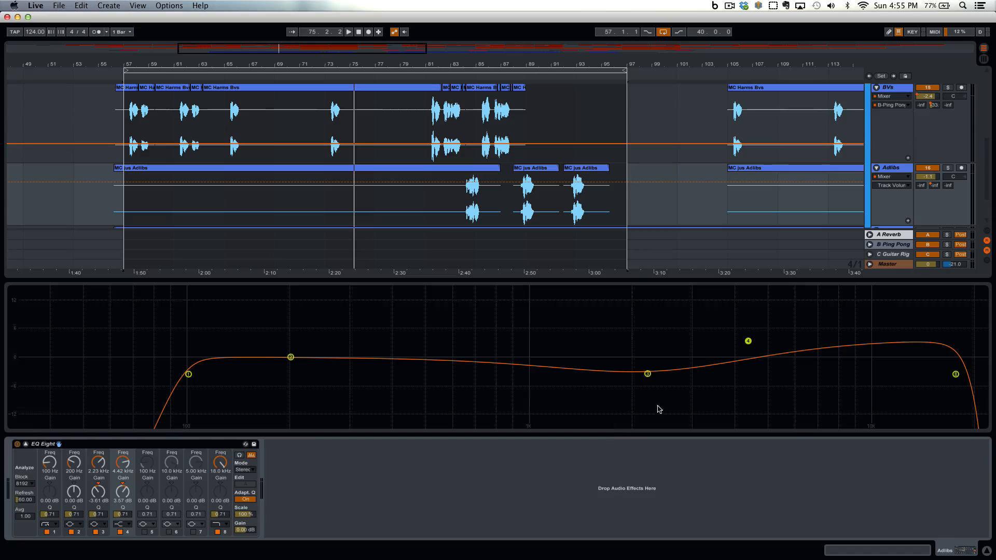
pyautogui.scroll(-2, 880, 130)
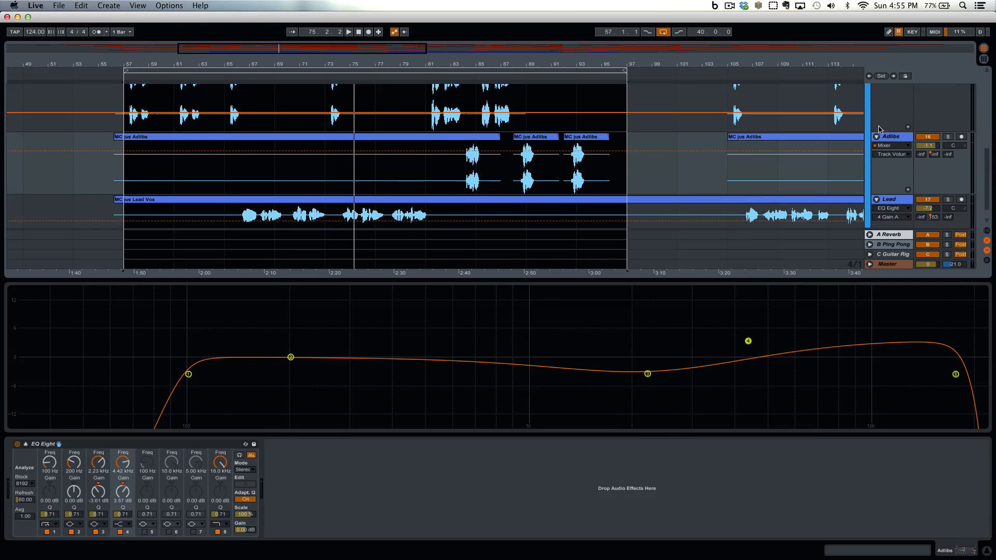
pyautogui.click(894, 181)
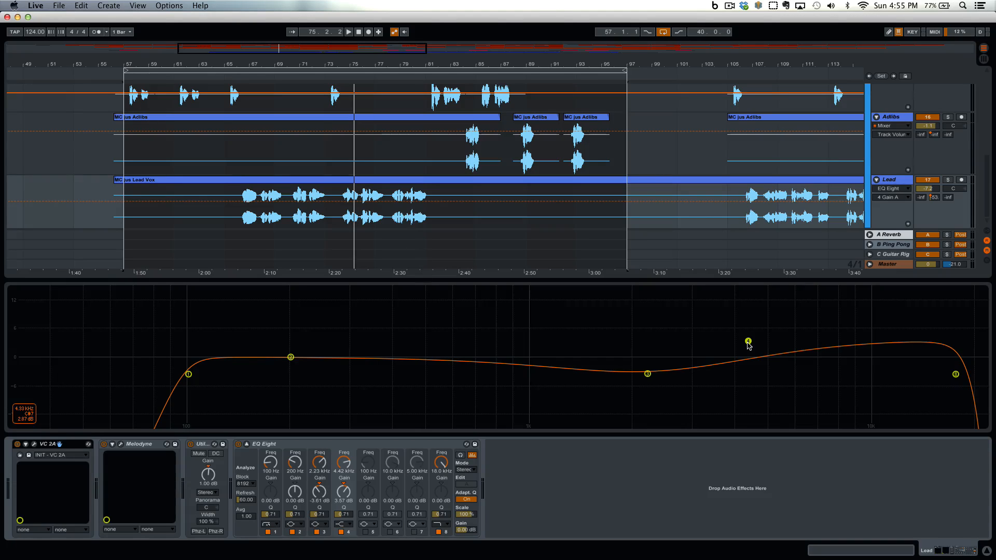
# Return to the Vox group's devices and play the vocals from about bar 79 with the whole arrangement in view
pyautogui.scroll(10, 903, 166)
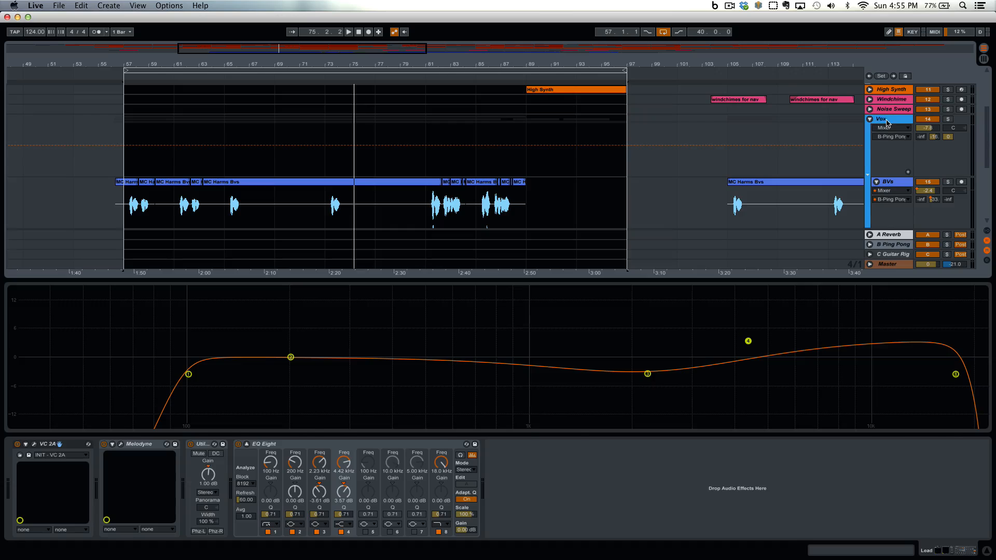
pyautogui.doubleClick(886, 121)
pyautogui.doubleClick(887, 129)
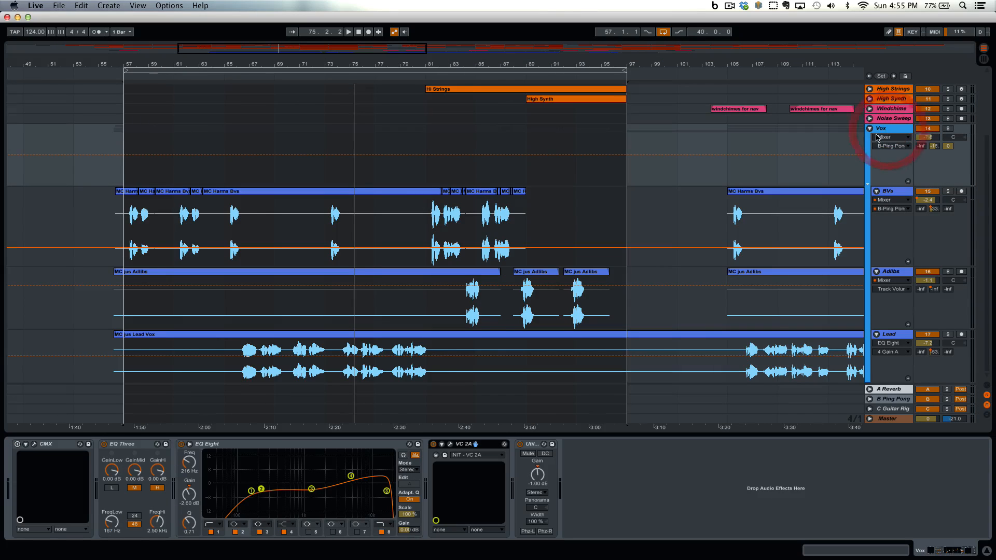
pyautogui.click(404, 80)
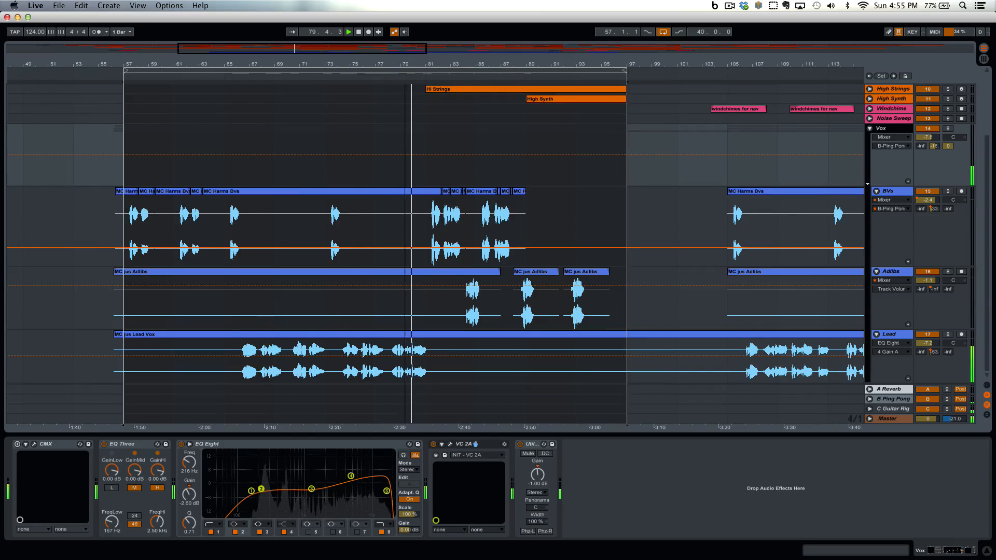
pyautogui.moveTo(409, 63); pyautogui.dragTo(408, 31)
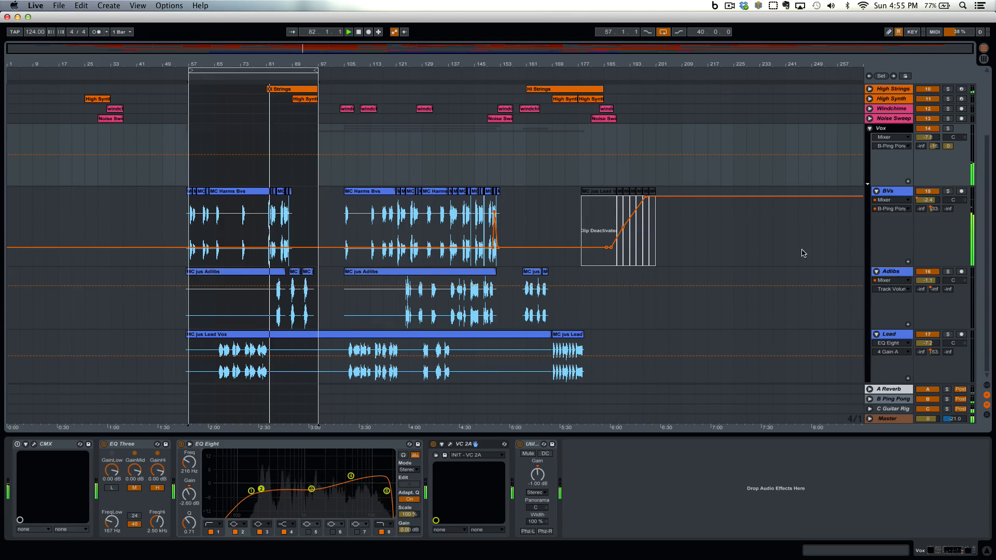
pyautogui.scroll(4, 802, 253)
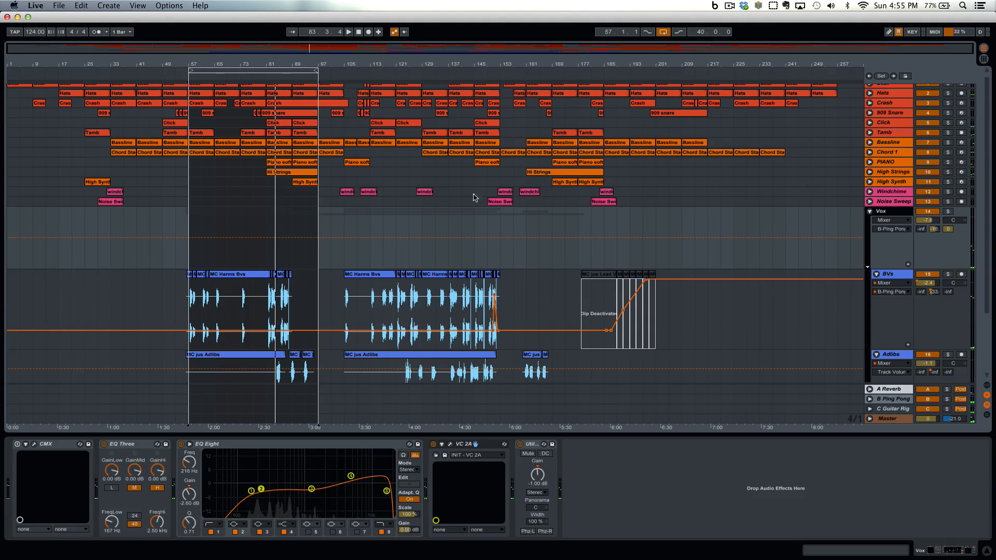
# Loop the 16 bars from bar 81, then play the PIANO track soloed with its lane unfolded
pyautogui.moveTo(191, 71); pyautogui.dragTo(272, 84)
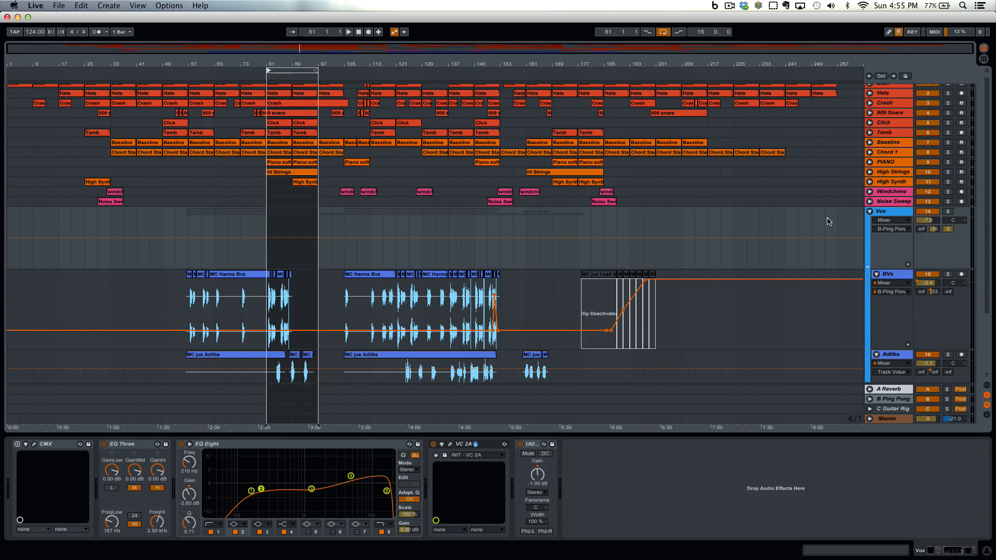
pyautogui.click(898, 162)
pyautogui.click(870, 162)
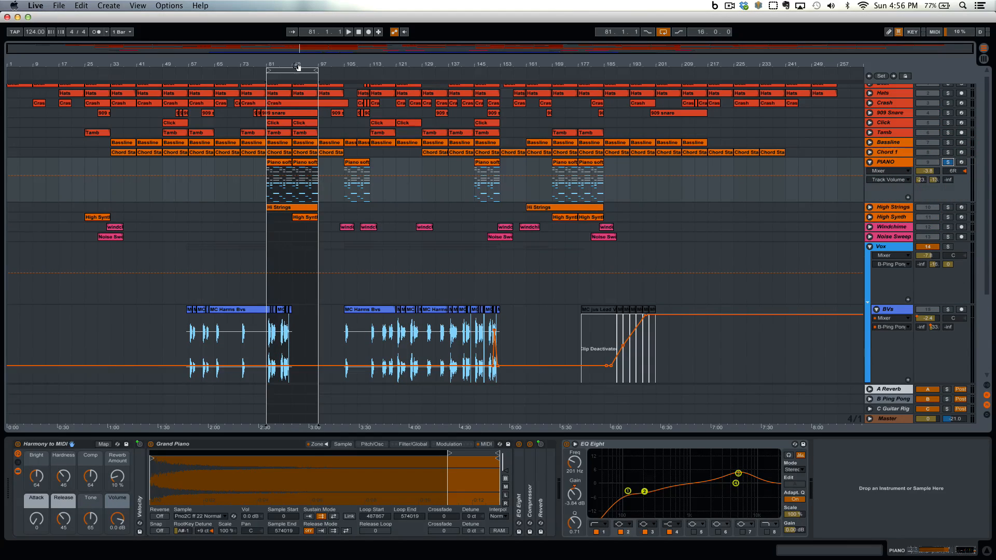
pyautogui.press('space')
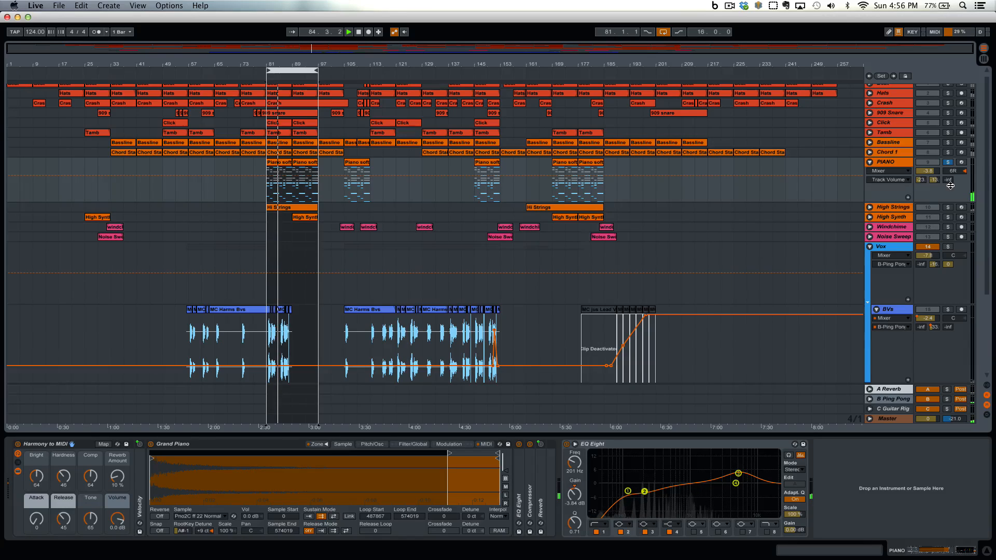
# Select band 3 of the piano's EQ Eight and compare the sound with the EQ switched off and on again
pyautogui.click(738, 474)
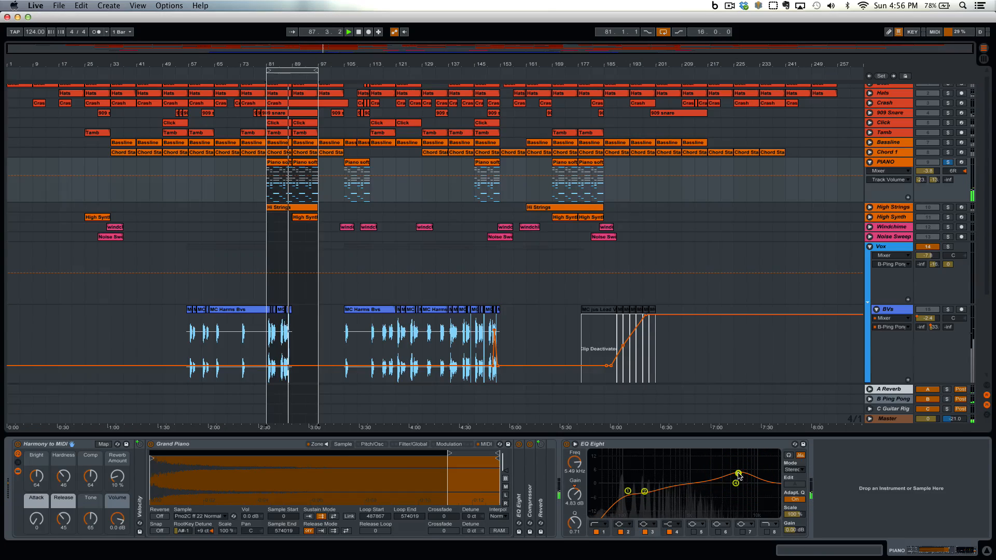
pyautogui.click(567, 444)
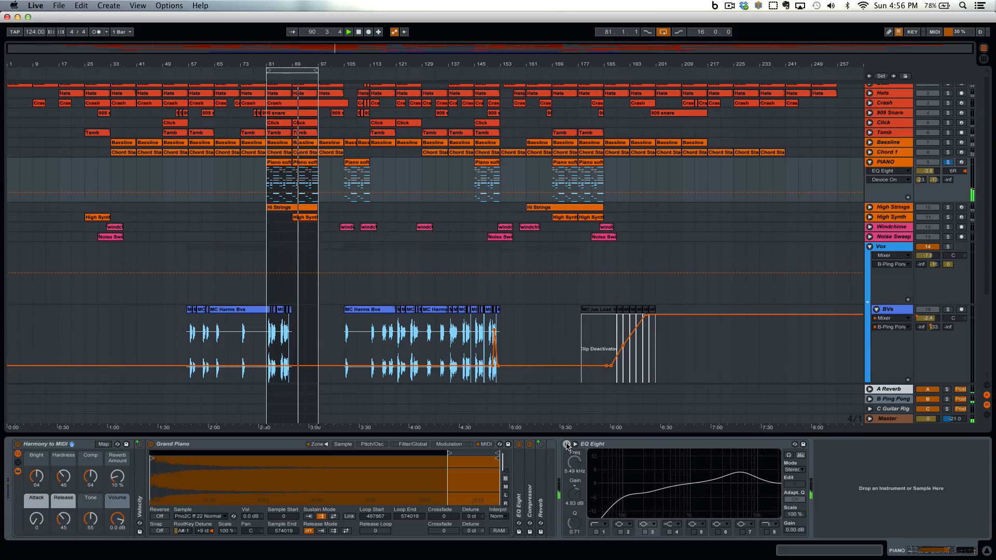
pyautogui.click(567, 444)
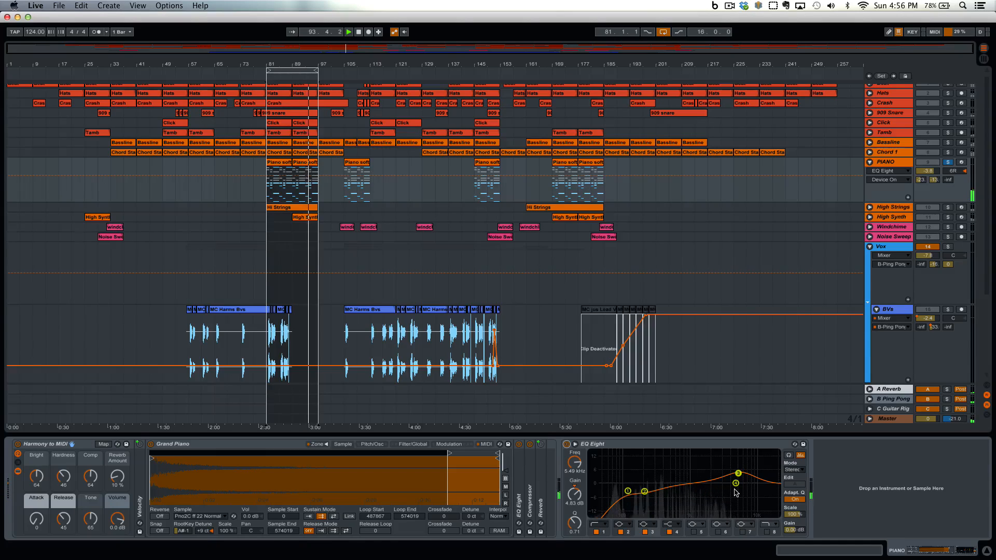
# Open the Piano soft clip at bar 89 and enlarge the note editor to show its chords
pyautogui.click(304, 162)
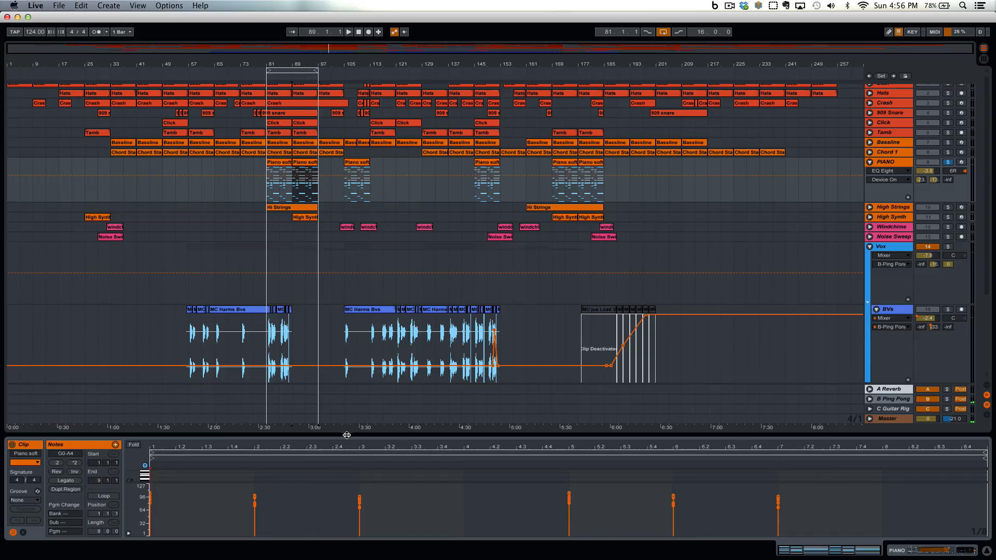
pyautogui.moveTo(346, 435); pyautogui.dragTo(398, 199)
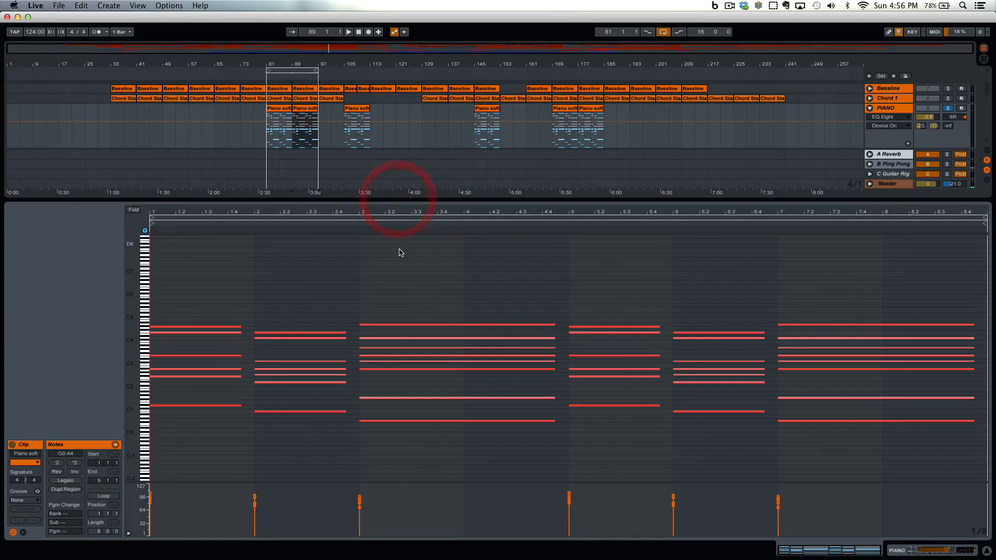
pyautogui.moveTo(303, 211); pyautogui.dragTo(303, 213)
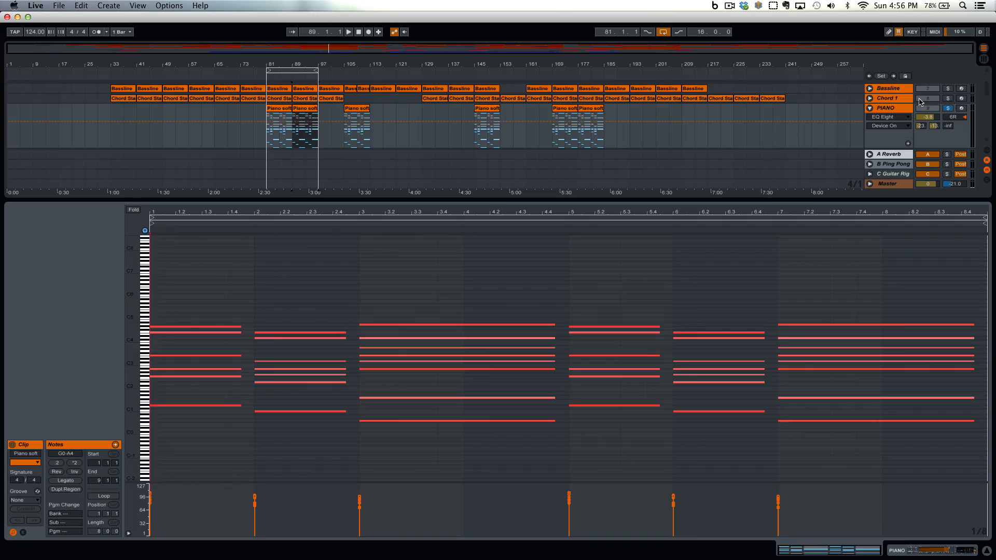
# Play the piano from bar 89 with Chord 1 soloed alongside, then clear the solos and shrink the note editor
pyautogui.click(947, 100)
pyautogui.press('space')
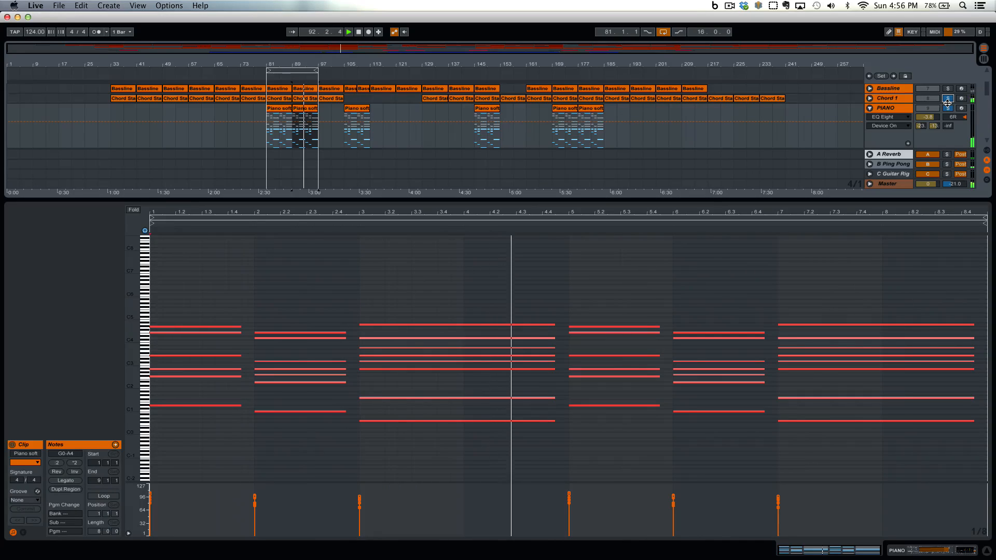
pyautogui.click(947, 99)
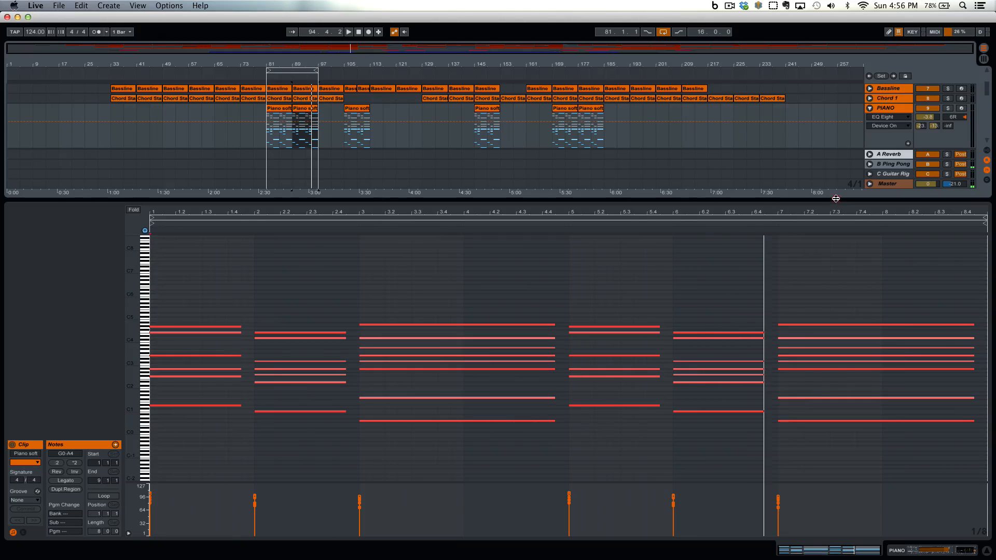
pyautogui.moveTo(835, 199); pyautogui.dragTo(820, 441)
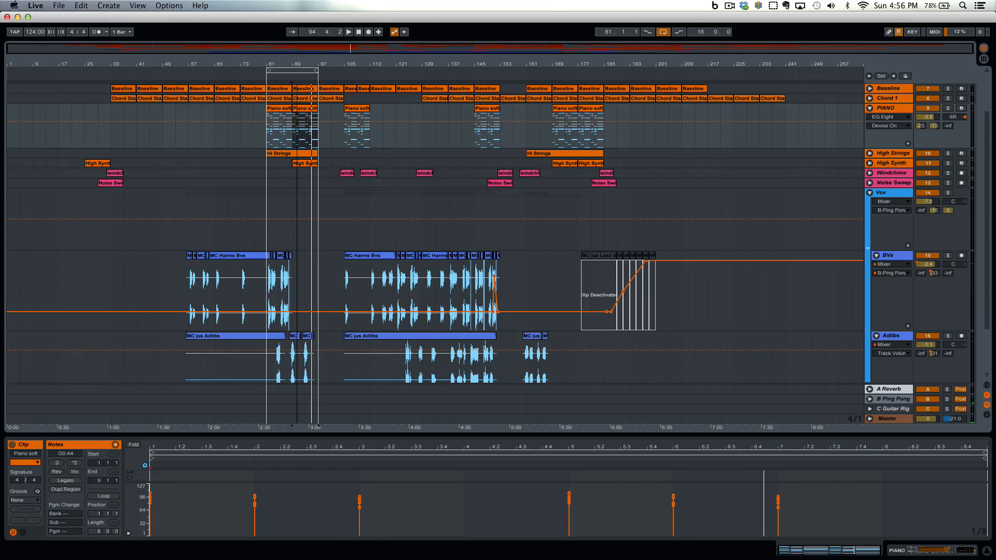
# Zoom the arrangement in around bars 73 to 125, and unfold and solo the High Synth track
pyautogui.moveTo(297, 65); pyautogui.dragTo(297, 96)
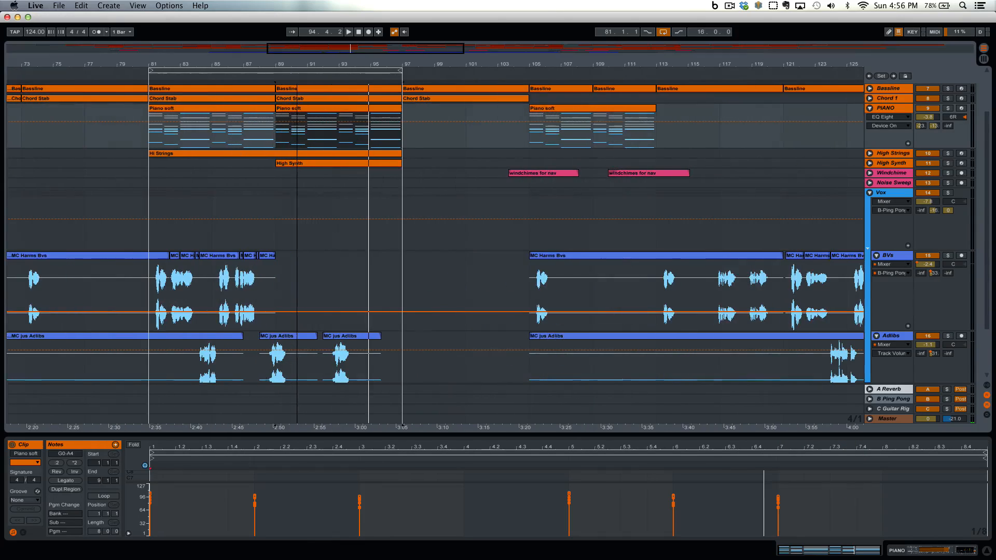
pyautogui.click(373, 114)
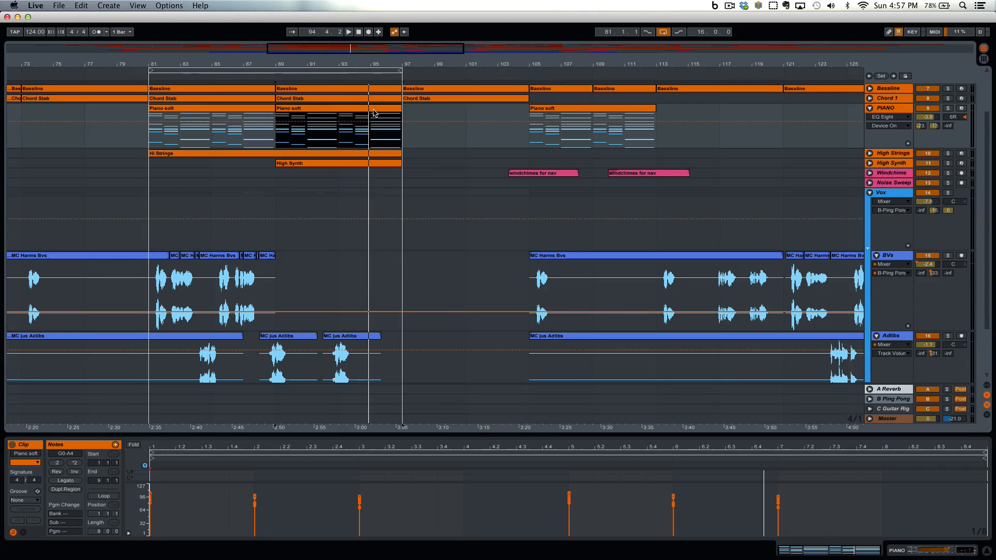
pyautogui.click(870, 164)
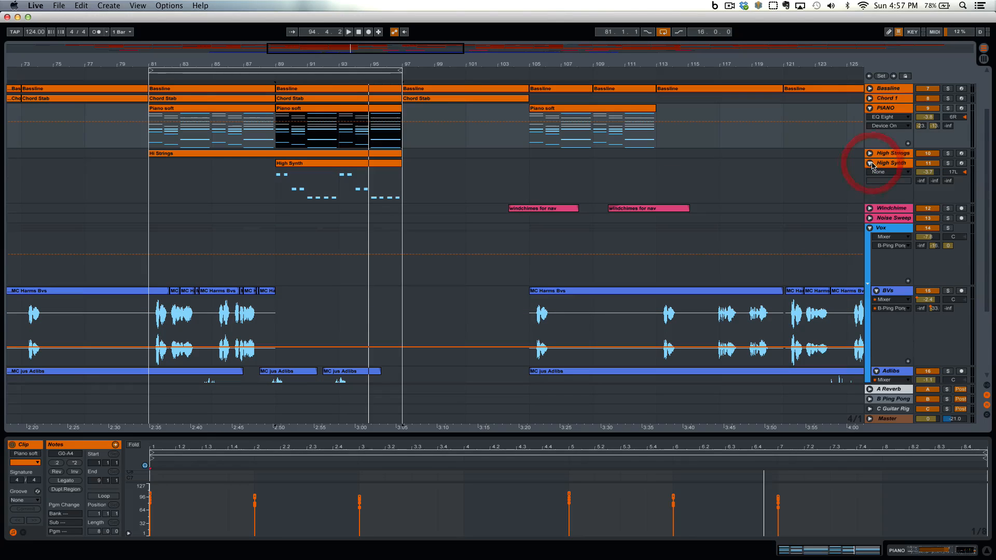
pyautogui.click(947, 164)
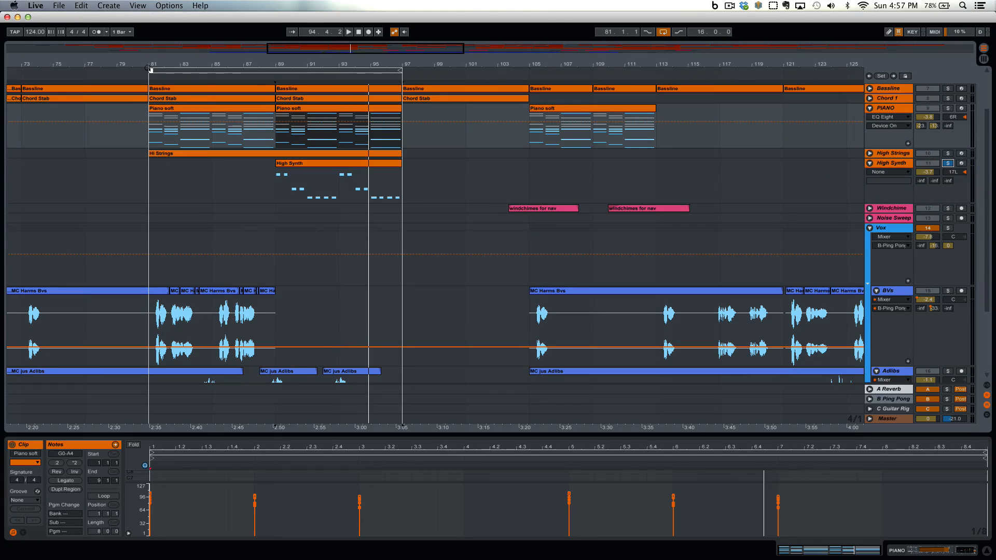
# Play the loop from bar 81 and add the High Strings and PIANO tracks to the solo
pyautogui.click(195, 72)
pyautogui.press('space')
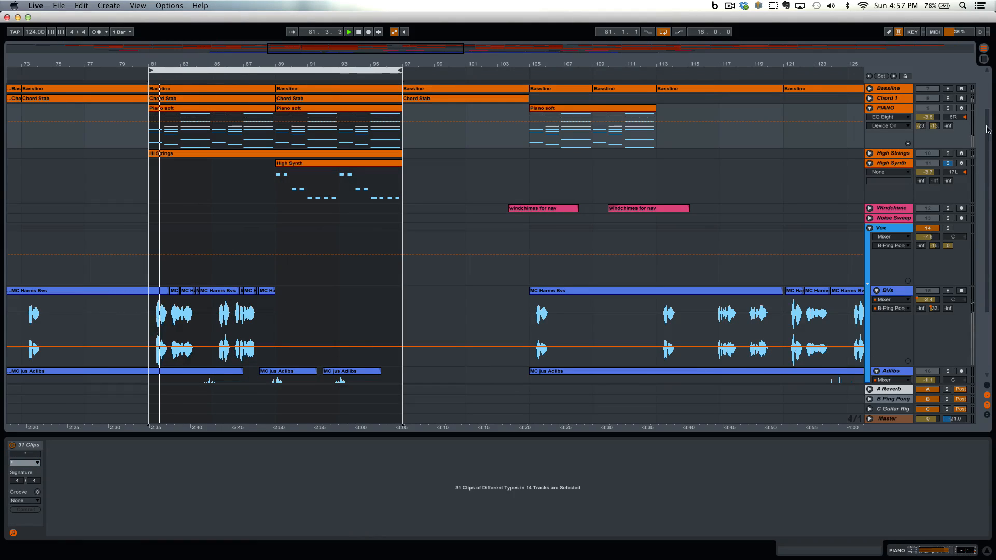
pyautogui.click(948, 153)
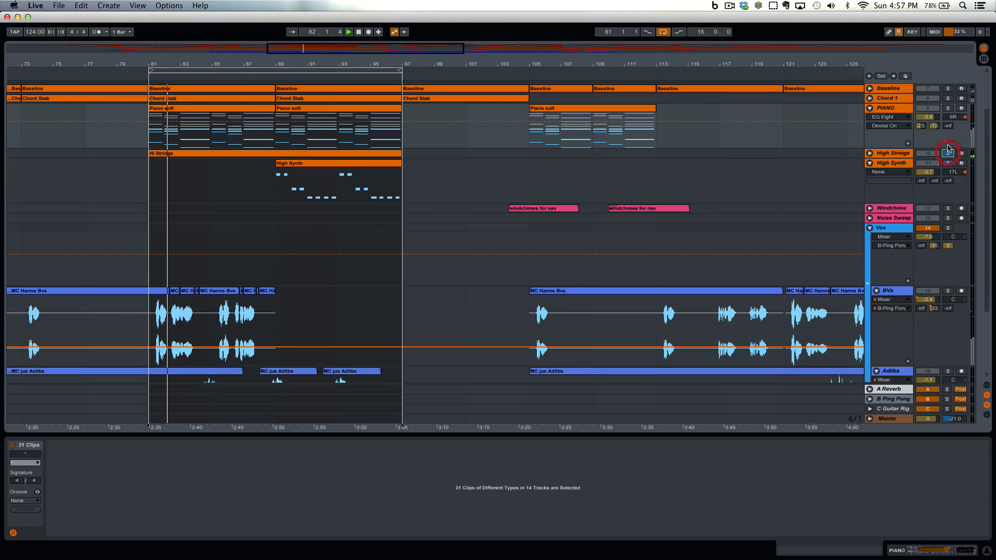
pyautogui.click(948, 108)
# Show the device chains of the High Synth and High Strings tracks and unfold the High Strings lane
pyautogui.click(903, 164)
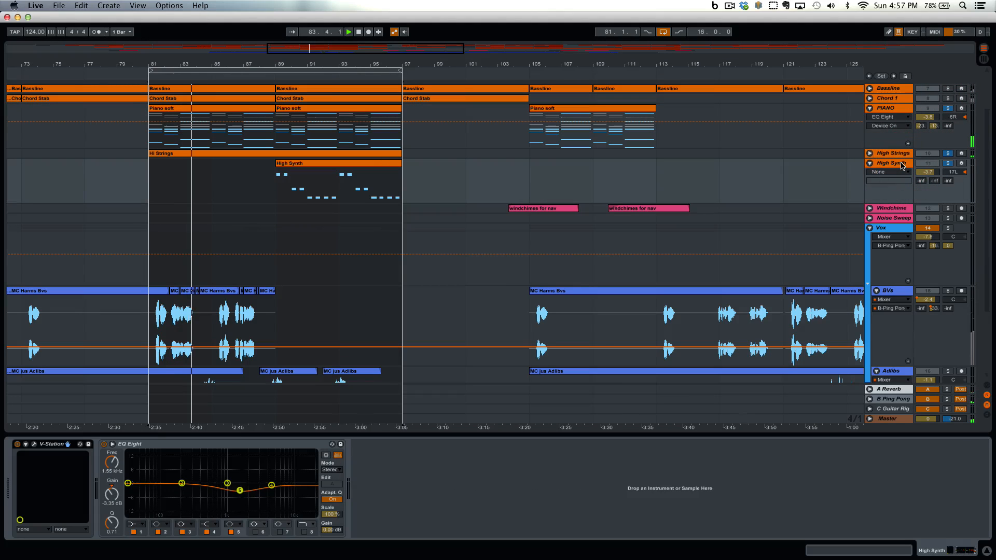
pyautogui.click(898, 154)
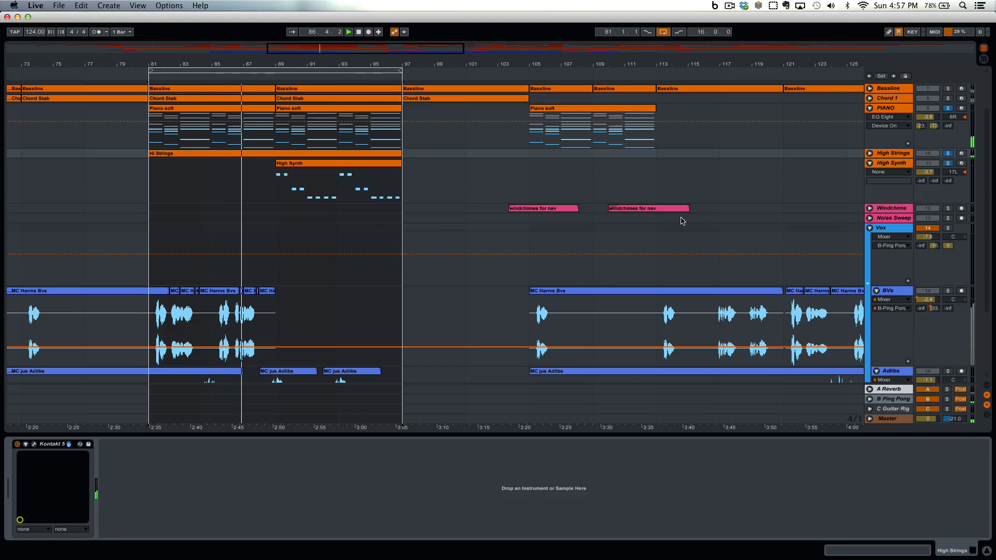
pyautogui.click(869, 154)
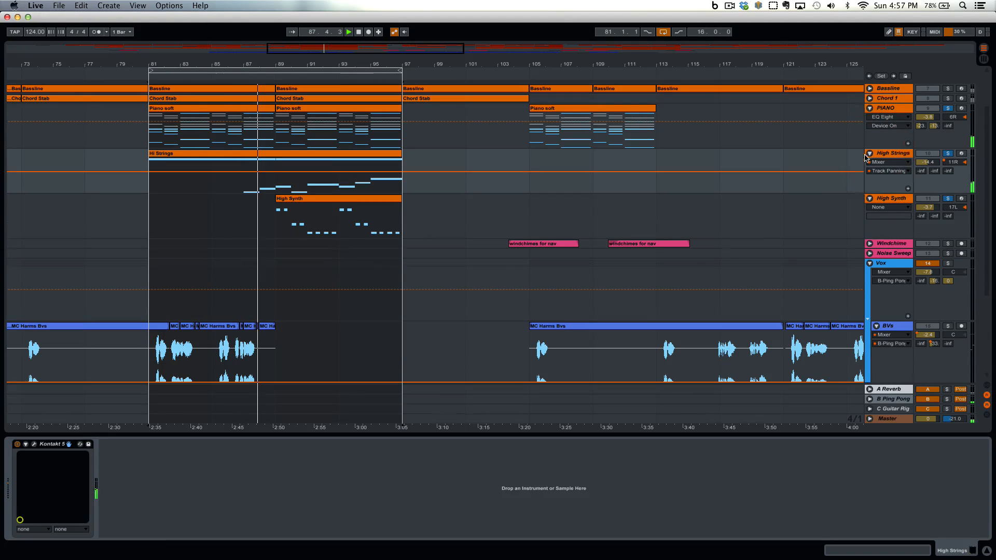
# Open the Hi Strings clip in an enlarged note editor and examine its lower melody notes during playback
pyautogui.click(377, 153)
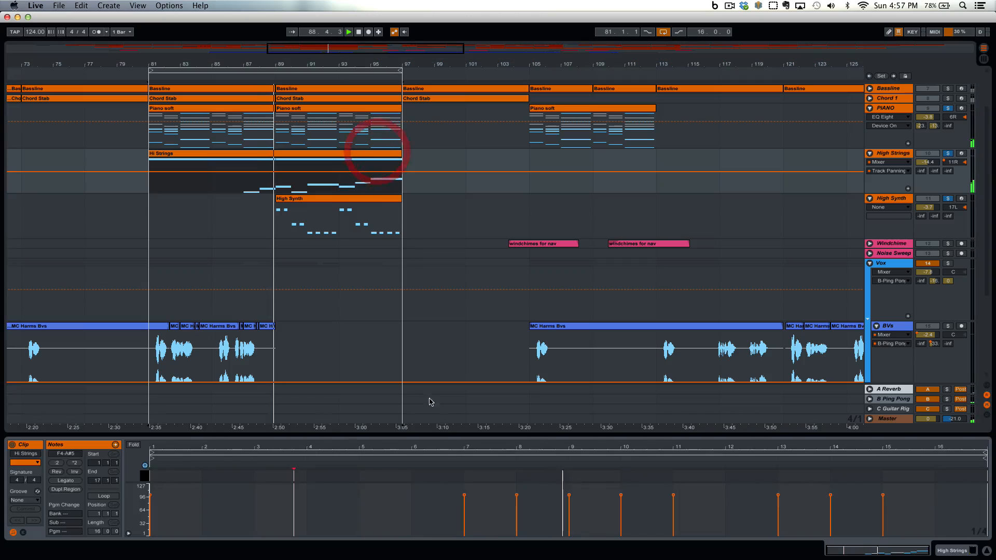
pyautogui.moveTo(445, 435); pyautogui.dragTo(484, 178)
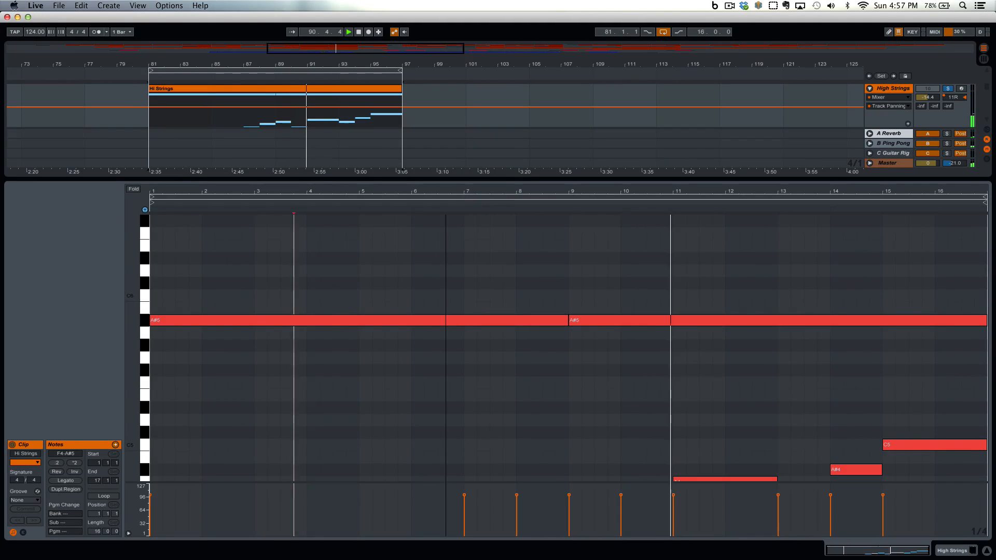
pyautogui.scroll(-4, 631, 289)
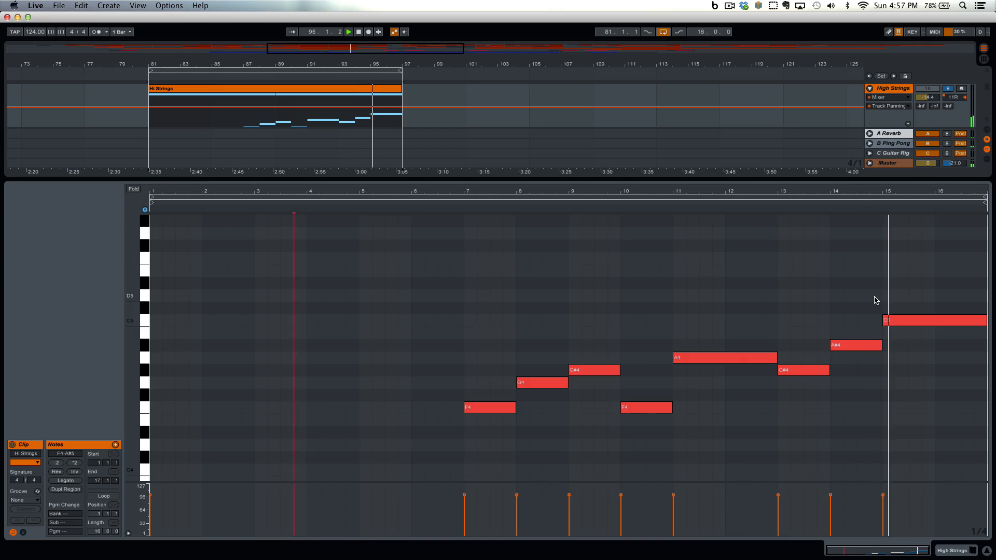
pyautogui.click(658, 190)
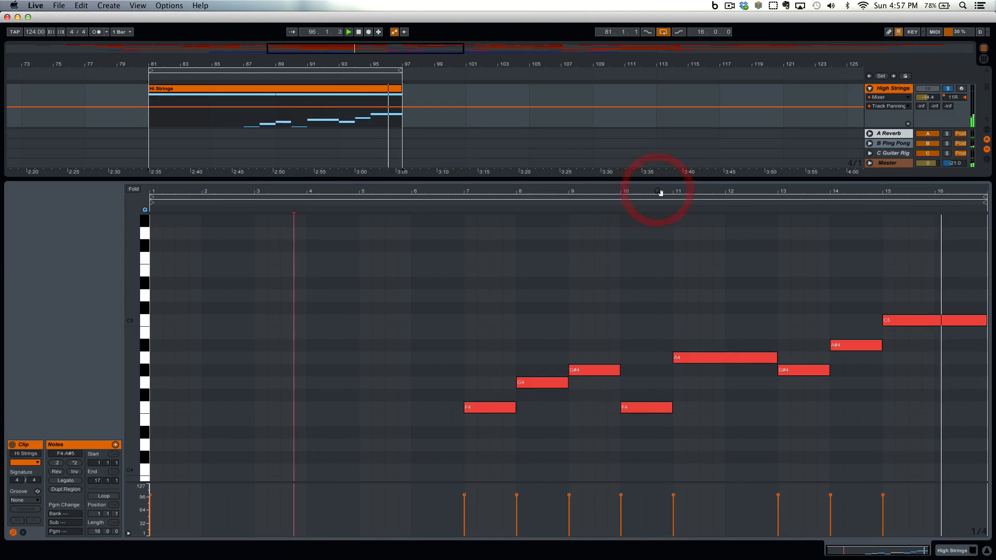
# Reduce the note editor to half height and play from bar 81 with Chord 1 and Bassline added to the solo
pyautogui.moveTo(707, 178); pyautogui.dragTo(683, 340)
pyautogui.scroll(3, 760, 164)
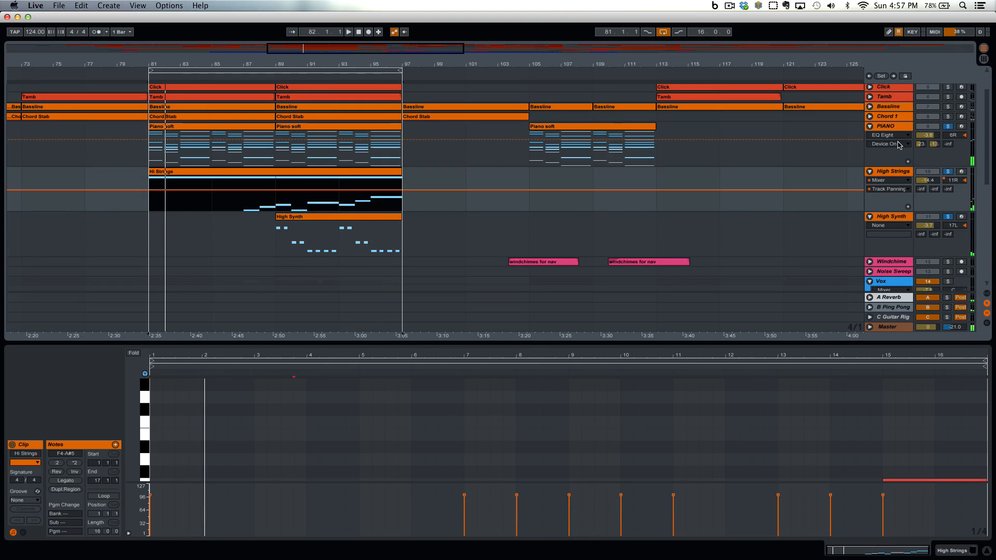
pyautogui.click(953, 119)
pyautogui.press('space')
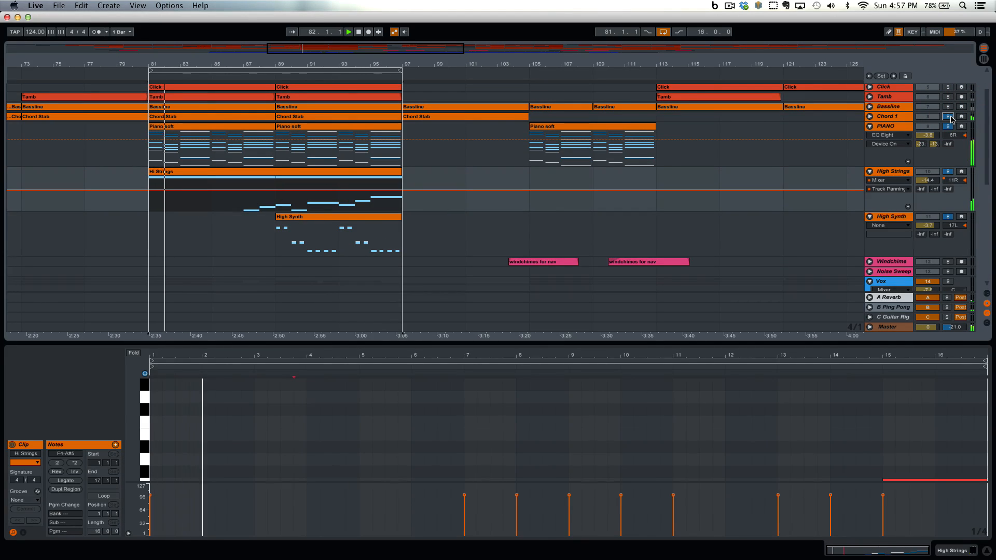
pyautogui.click(949, 107)
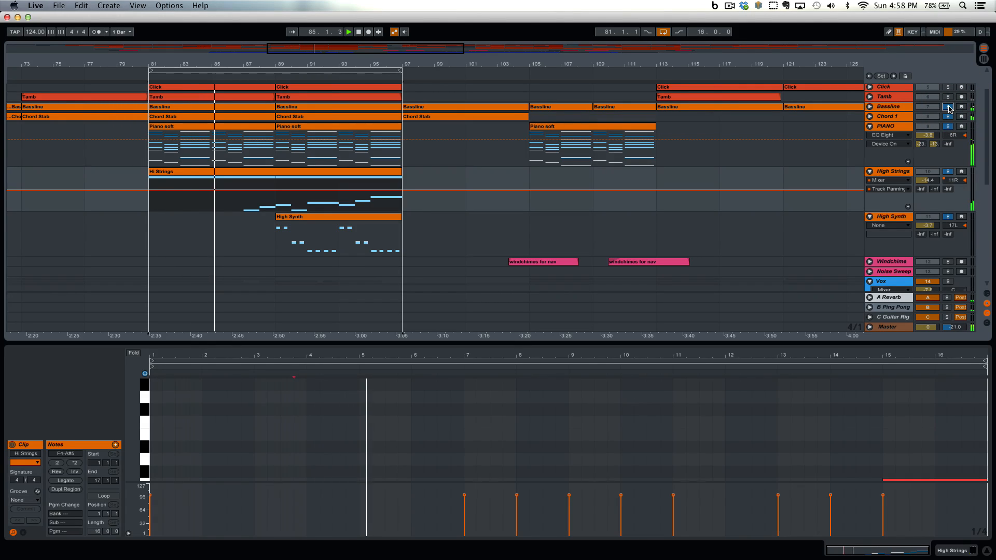
# Add the Vox group to the solo, replay from bar 81 and look over the vocal and instrument tracks
pyautogui.scroll(-3, 949, 107)
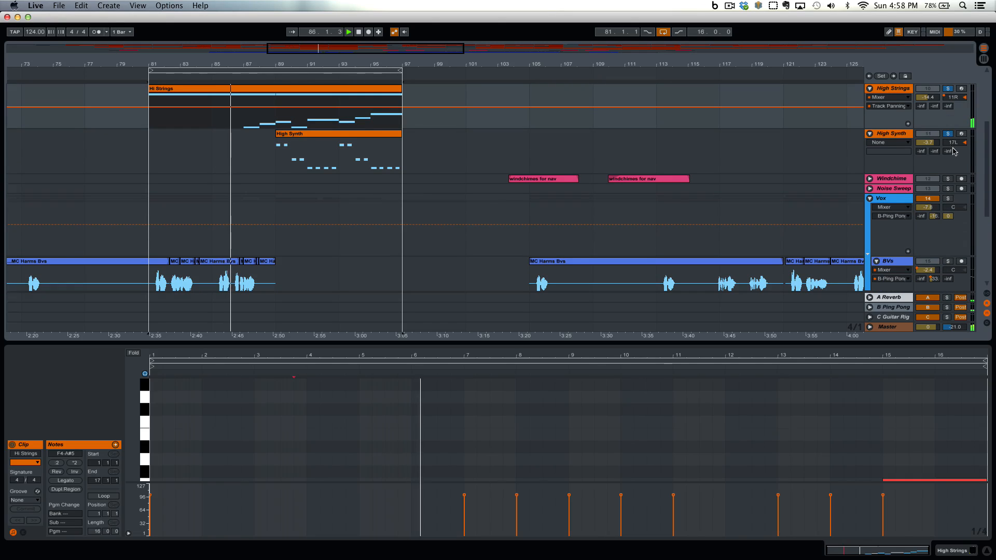
pyautogui.click(948, 198)
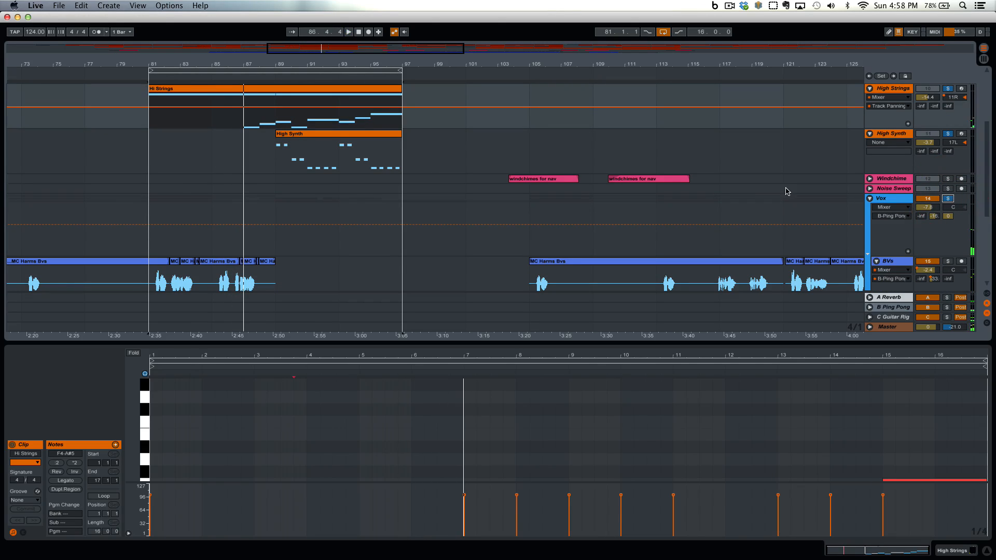
pyautogui.press('space')
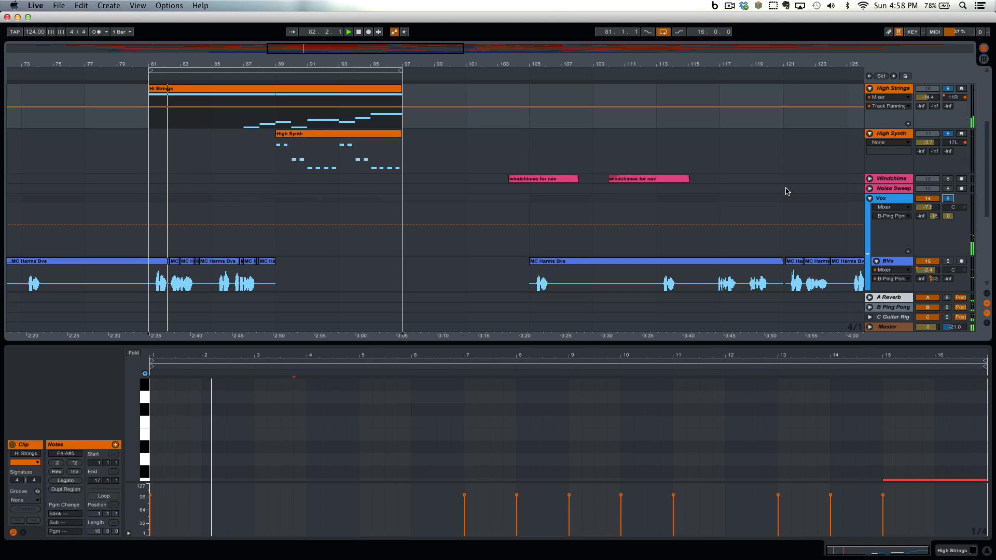
pyautogui.scroll(-5, 951, 222)
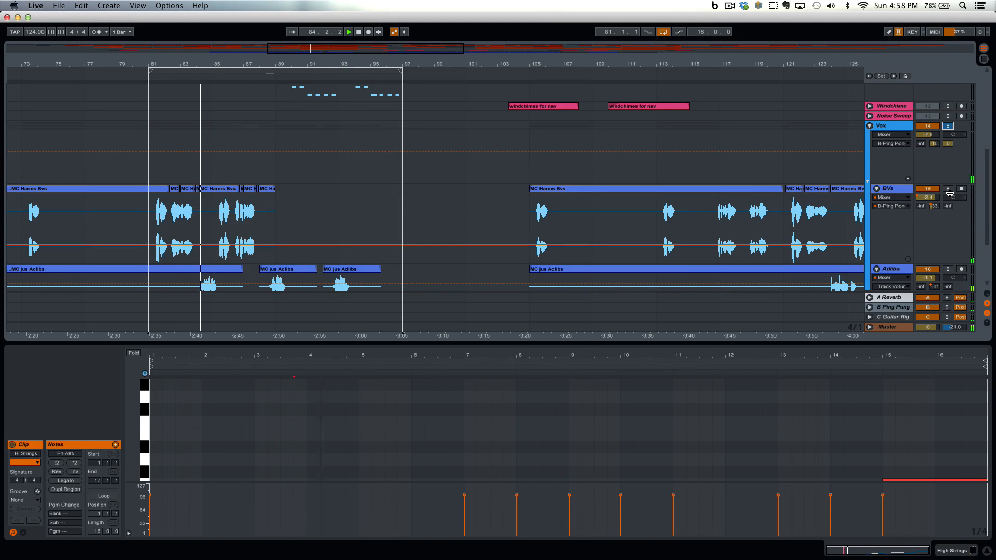
pyautogui.scroll(-4, 950, 194)
pyautogui.scroll(12, 949, 196)
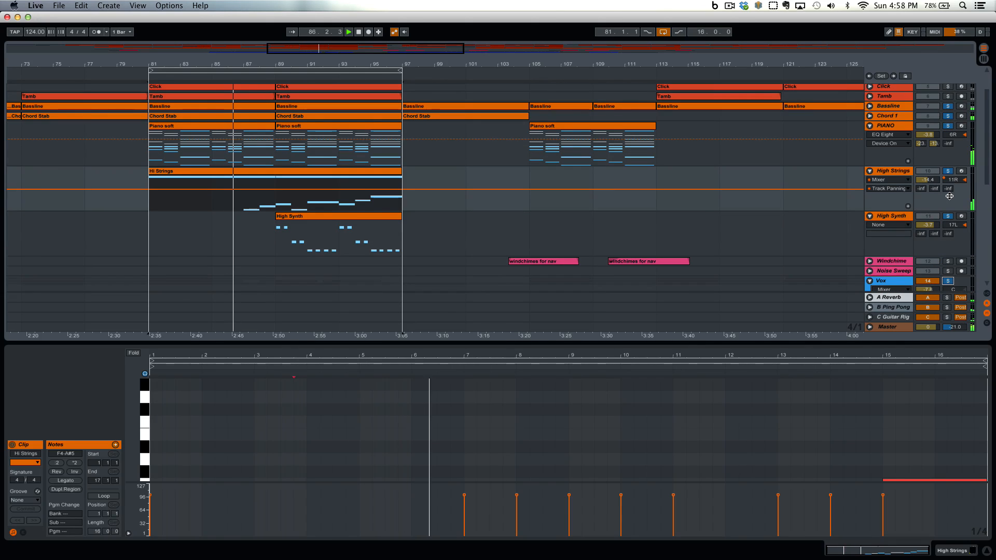
# Clear all track solos and let the full mix play with the drum and instrument tracks in view
pyautogui.click(948, 106)
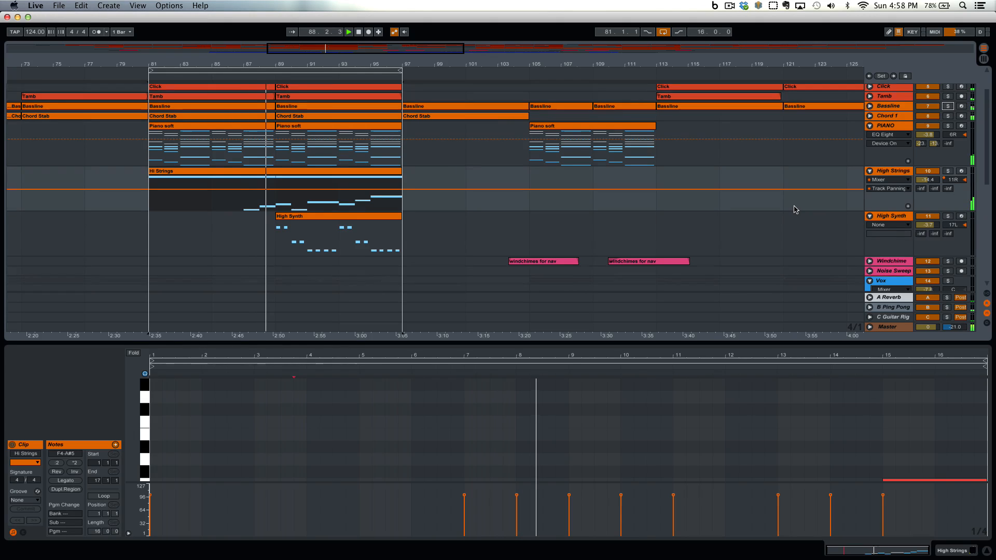
pyautogui.scroll(-2, 797, 209)
pyautogui.scroll(4, 796, 209)
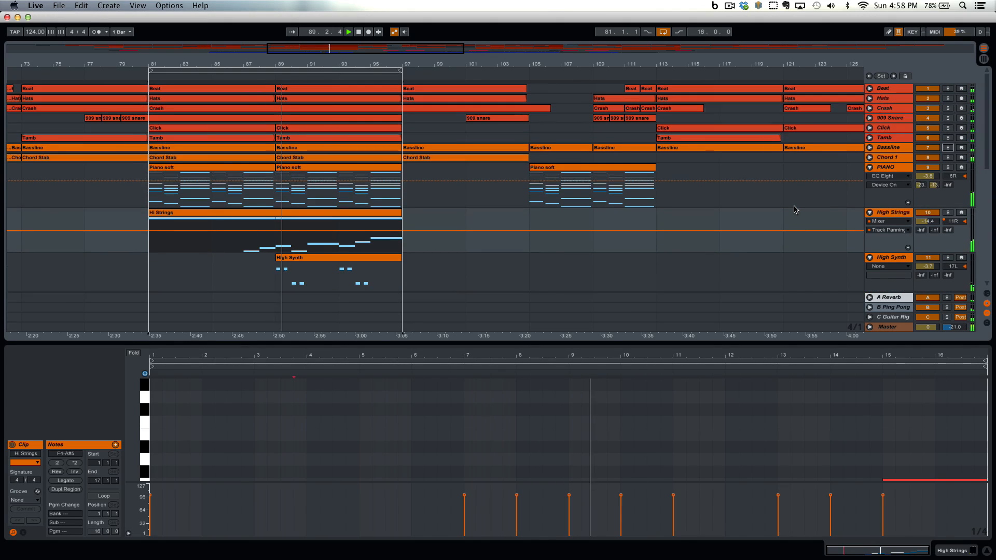
# Show the B-Ping Pong Delay send automation on the Adlibs vocal track while the full mix plays
pyautogui.scroll(-12, 796, 210)
pyautogui.scroll(-2, 796, 210)
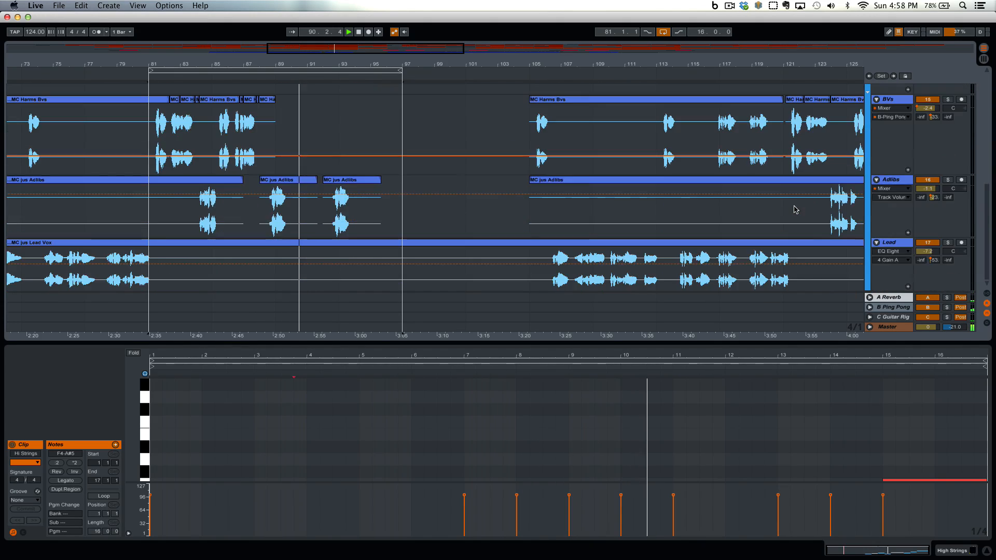
pyautogui.click(899, 183)
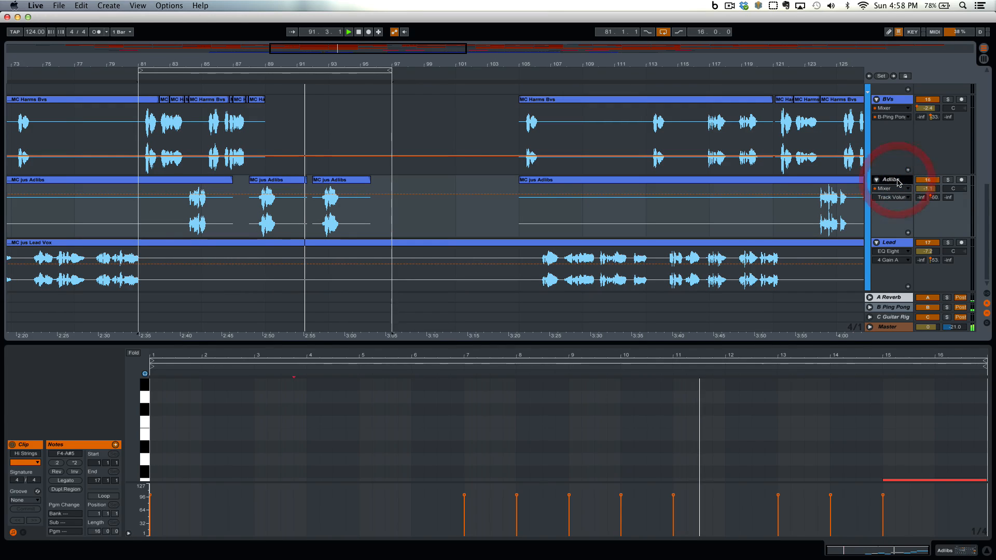
pyautogui.click(891, 188)
pyautogui.click(888, 220)
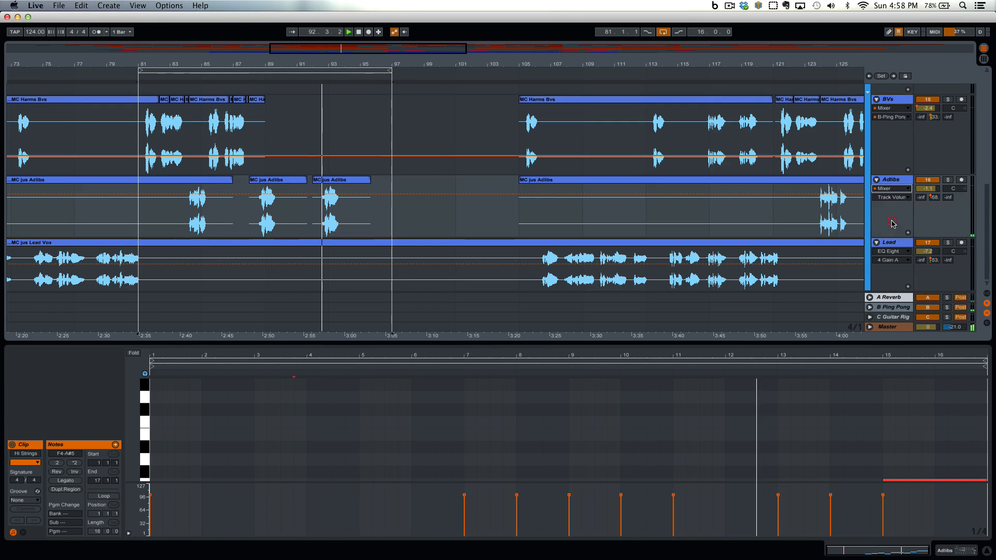
pyautogui.click(892, 197)
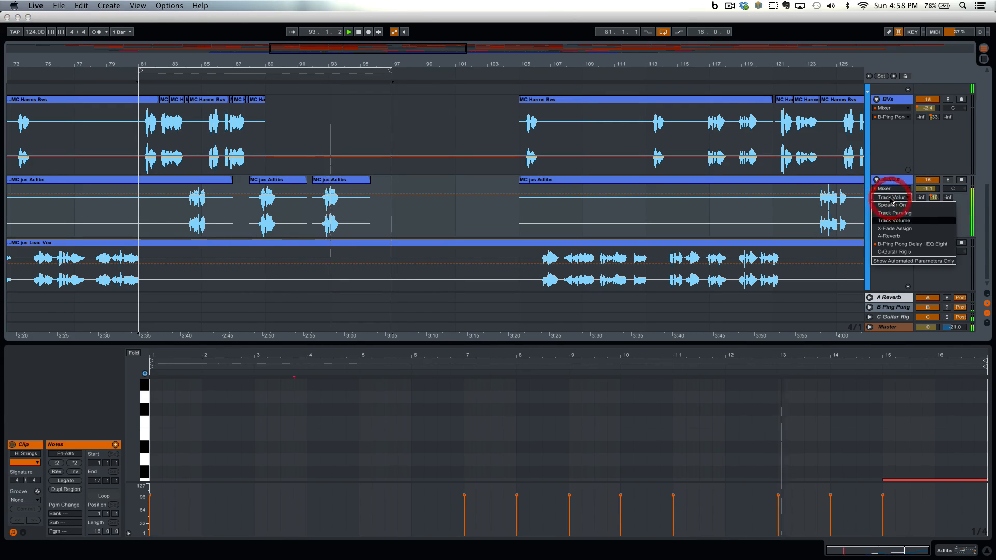
pyautogui.click(891, 243)
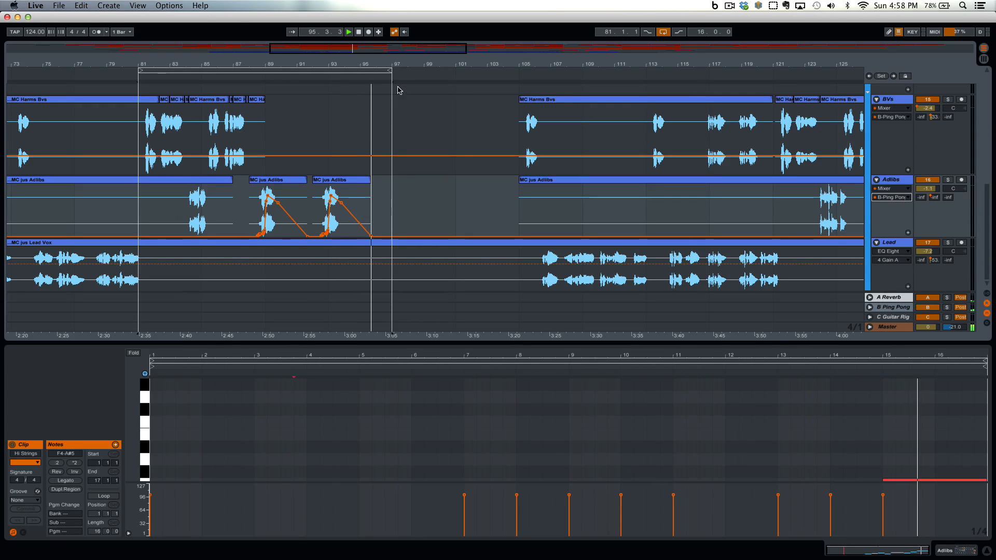
# Turn off looping and set the loop brace to start at bar 97 with a length of 48 bars
pyautogui.click(662, 32)
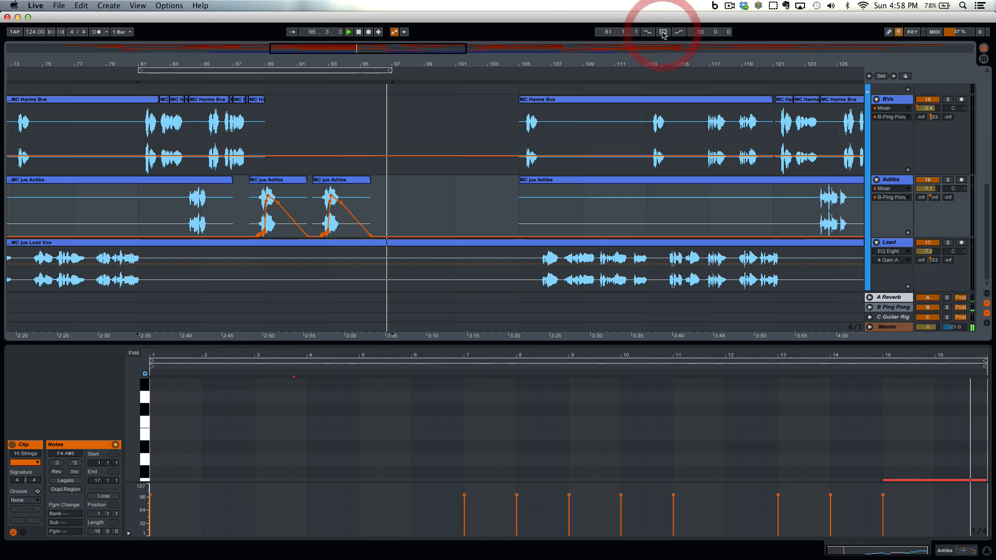
pyautogui.moveTo(351, 64); pyautogui.dragTo(312, 64)
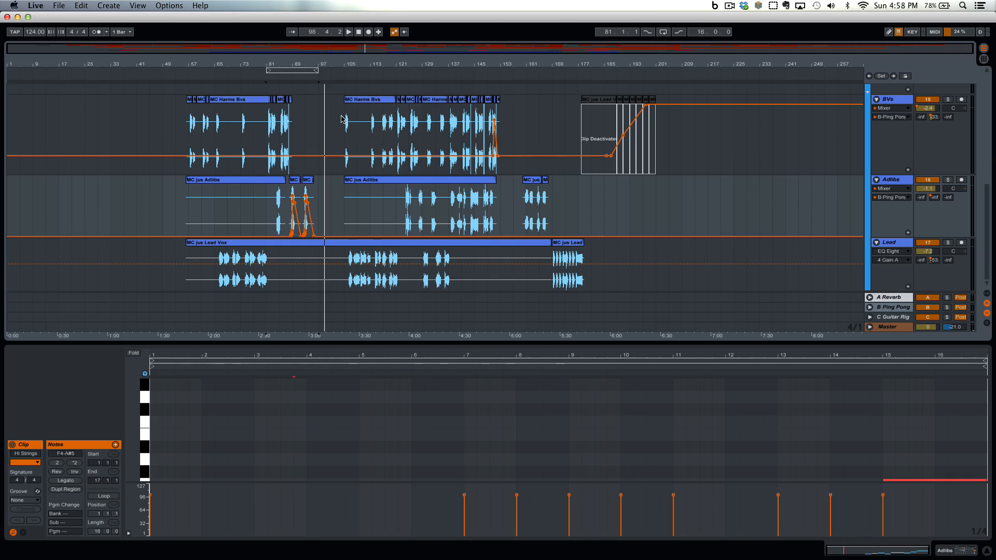
pyautogui.moveTo(315, 71); pyautogui.dragTo(474, 72)
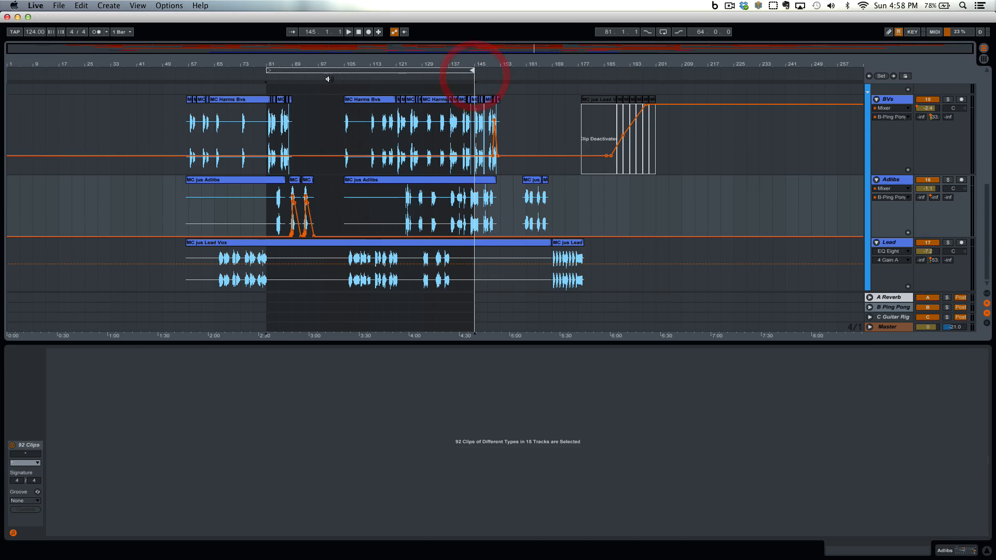
pyautogui.moveTo(269, 73); pyautogui.dragTo(324, 69)
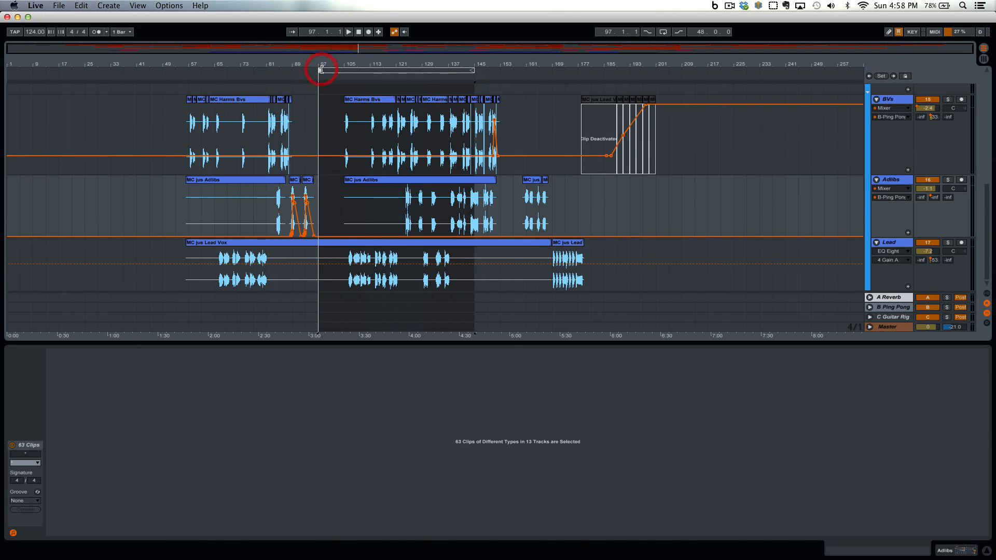
# Play the arrangement from bar 97 and unfold the Windchime track to show its waveforms
pyautogui.click(352, 69)
pyautogui.scroll(5, 613, 186)
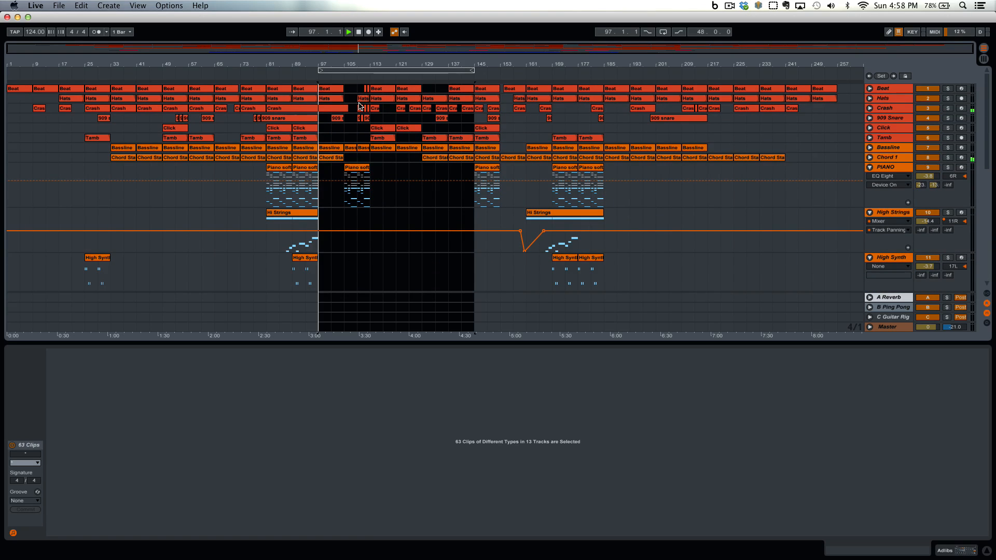
pyautogui.scroll(-10, 845, 172)
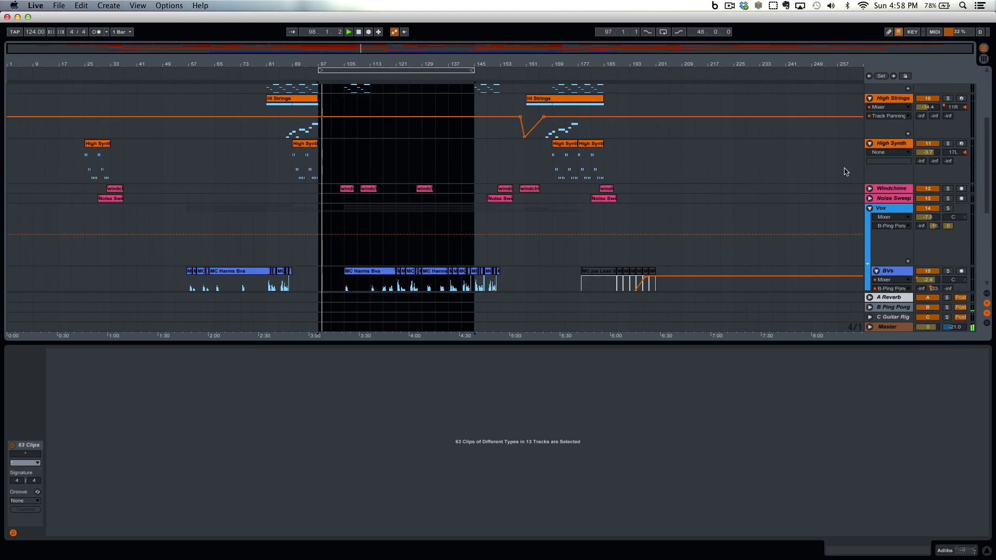
pyautogui.scroll(5, 845, 172)
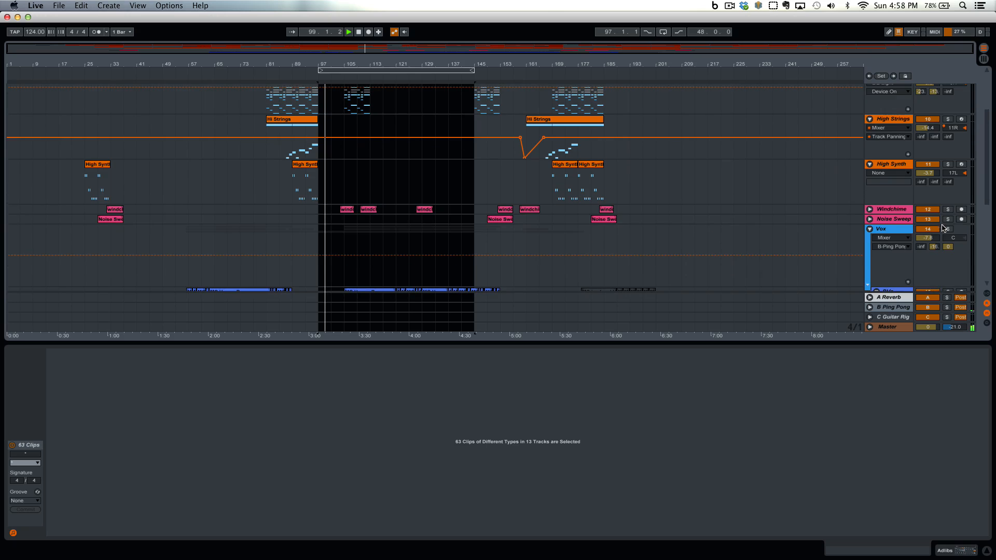
pyautogui.click(870, 209)
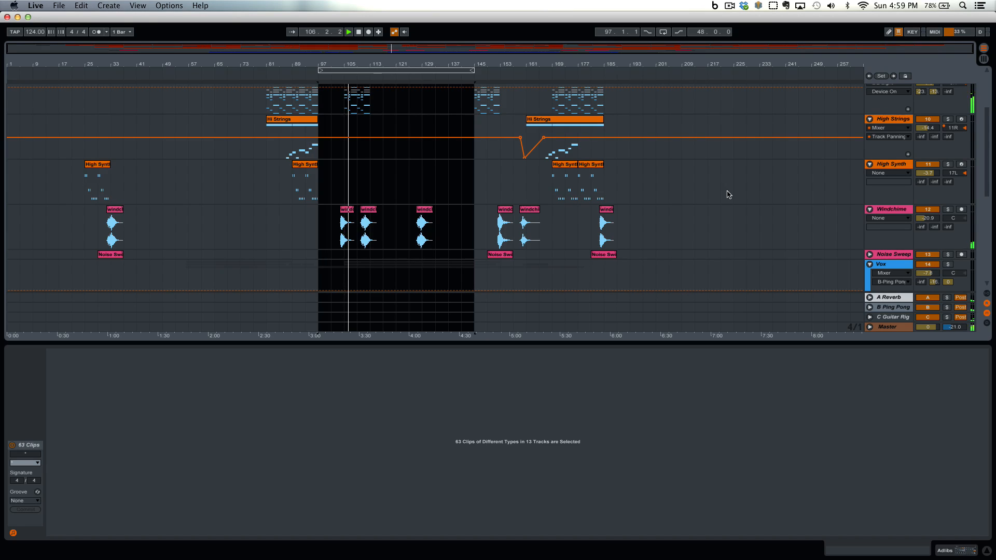
# Unfold the 909 Snare track and examine its Pitch automation closely from bar 97 onward
pyautogui.scroll(-6, 728, 195)
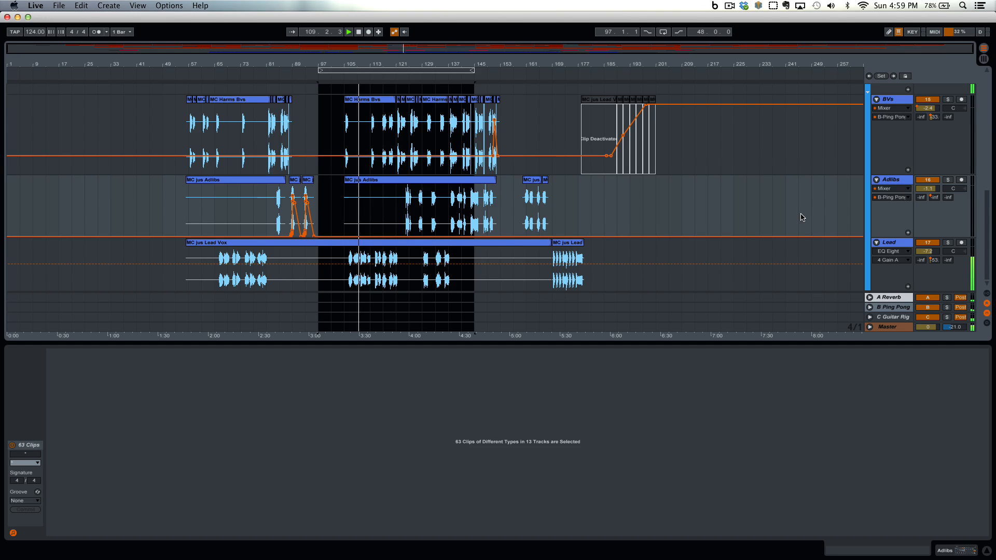
pyautogui.scroll(10, 802, 217)
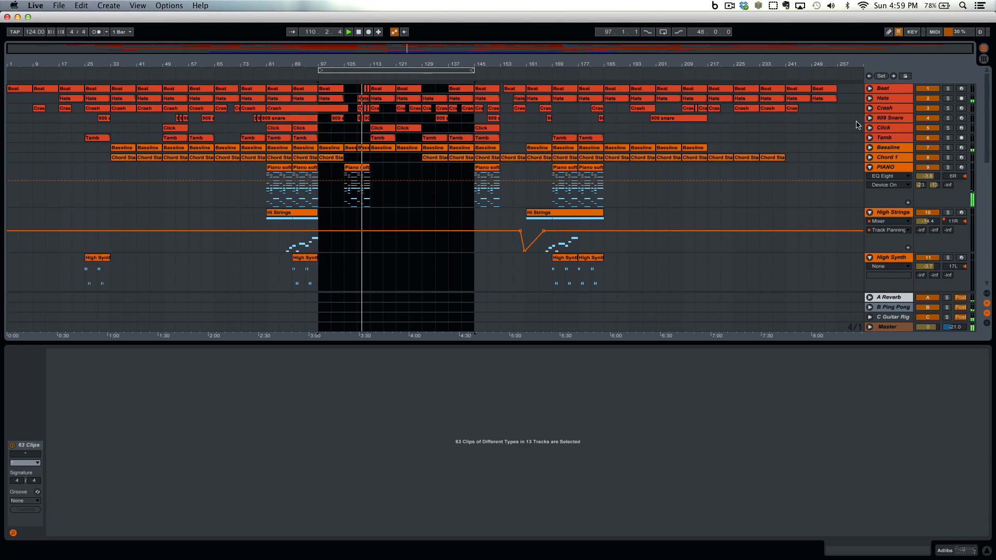
pyautogui.click(870, 119)
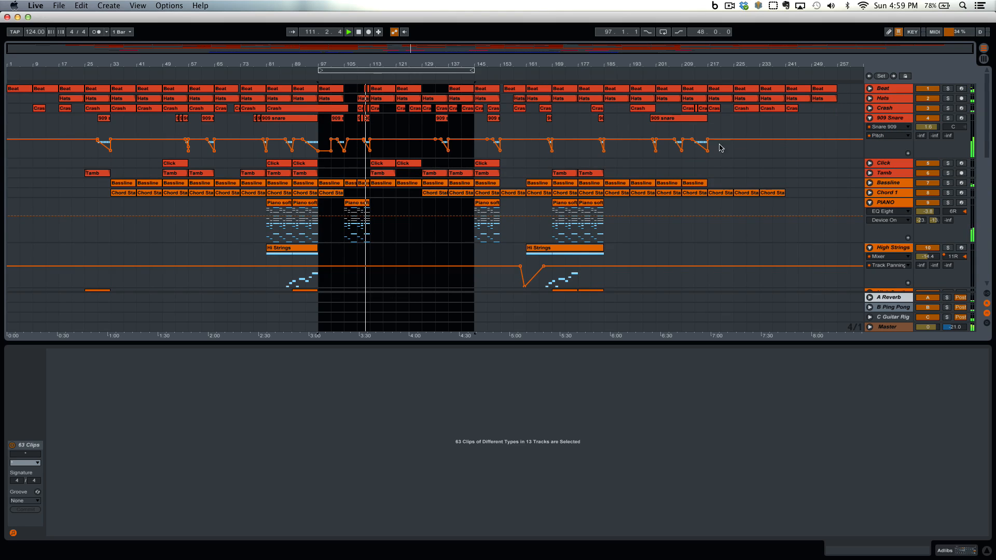
pyautogui.moveTo(370, 64); pyautogui.dragTo(527, 149)
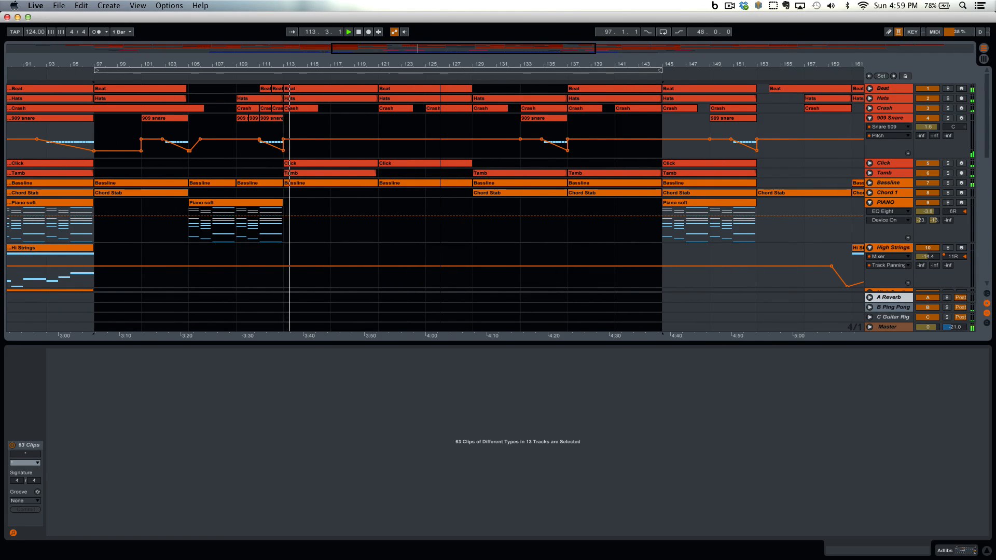
# Shorten the loop brace to start at bar 113 and span 32 bars, with the vocal tracks in view
pyautogui.moveTo(444, 64); pyautogui.dragTo(437, 42)
pyautogui.scroll(-10, 686, 185)
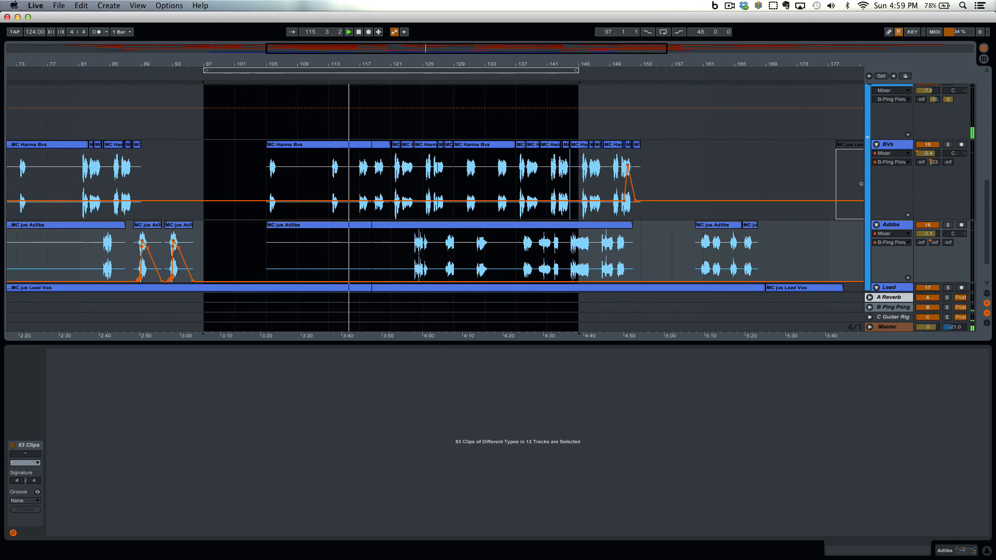
pyautogui.moveTo(371, 72); pyautogui.dragTo(373, 67)
pyautogui.moveTo(231, 70); pyautogui.dragTo(335, 71)
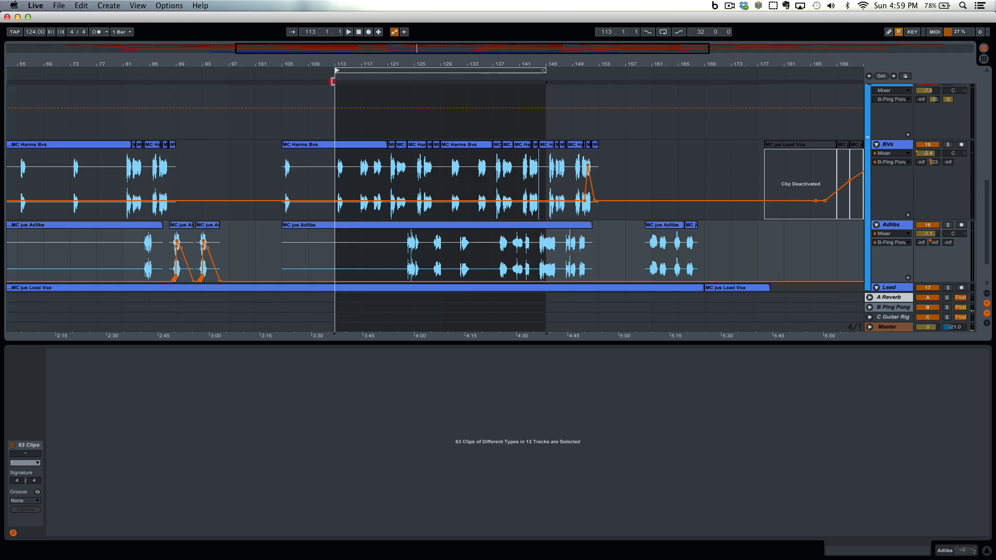
# Audition the section from bar 113 several times, stop playback and inspect the BVs and Adlibs clips closely
pyautogui.click(385, 78)
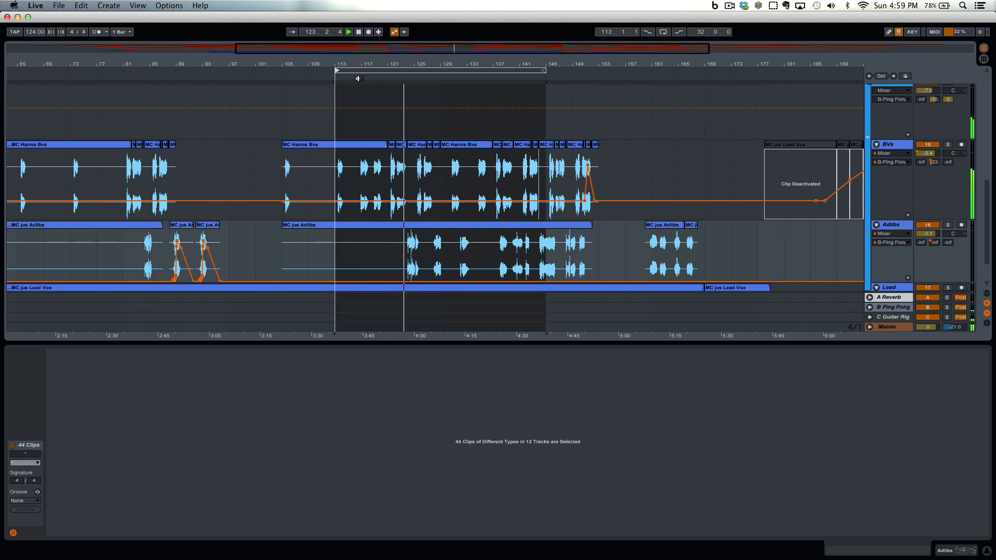
pyautogui.click(360, 77)
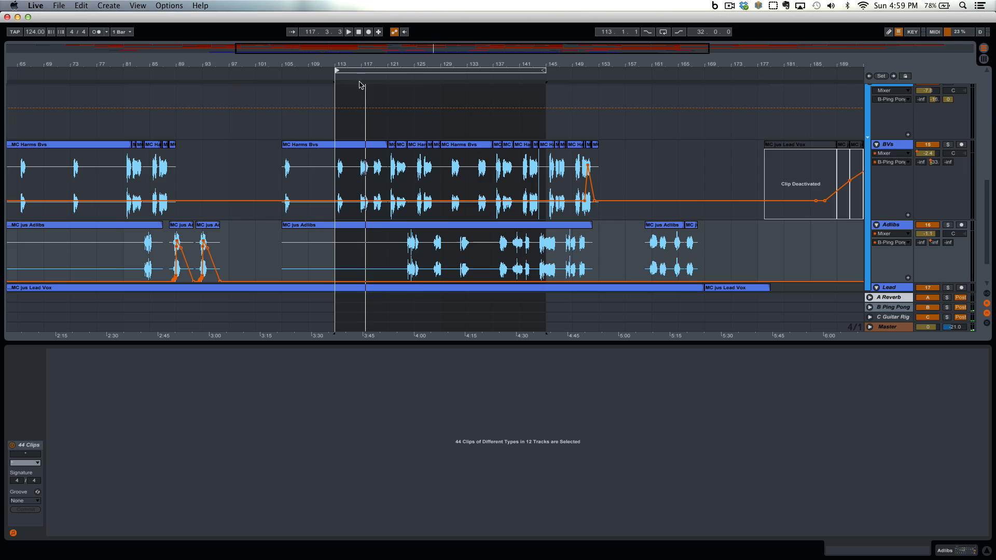
pyautogui.click(357, 78)
pyautogui.press('+')
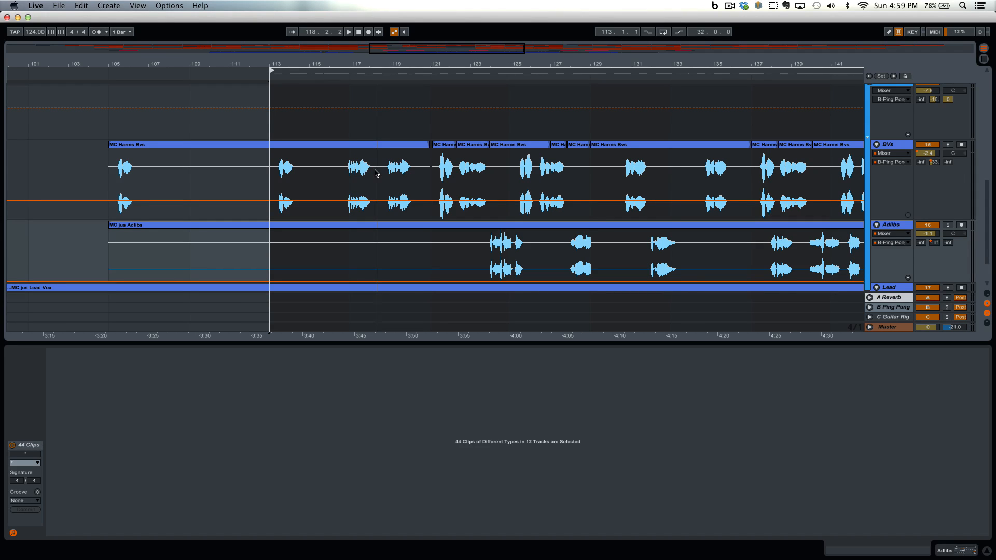
pyautogui.moveTo(369, 53); pyautogui.dragTo(365, 60)
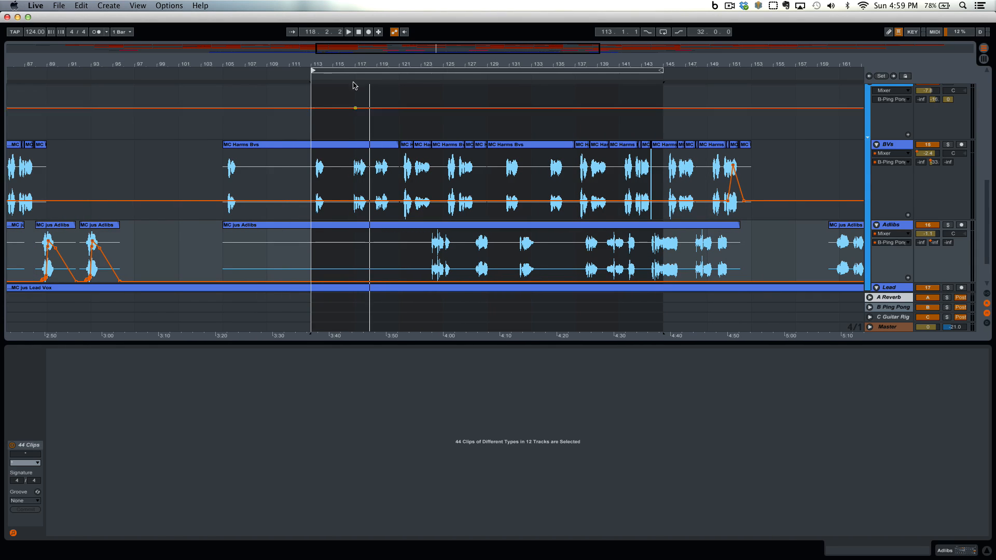
# Look over the BVs, Adlibs and Lead tracks, then select the 32-bar brace range and play from bar 113
pyautogui.click(352, 70)
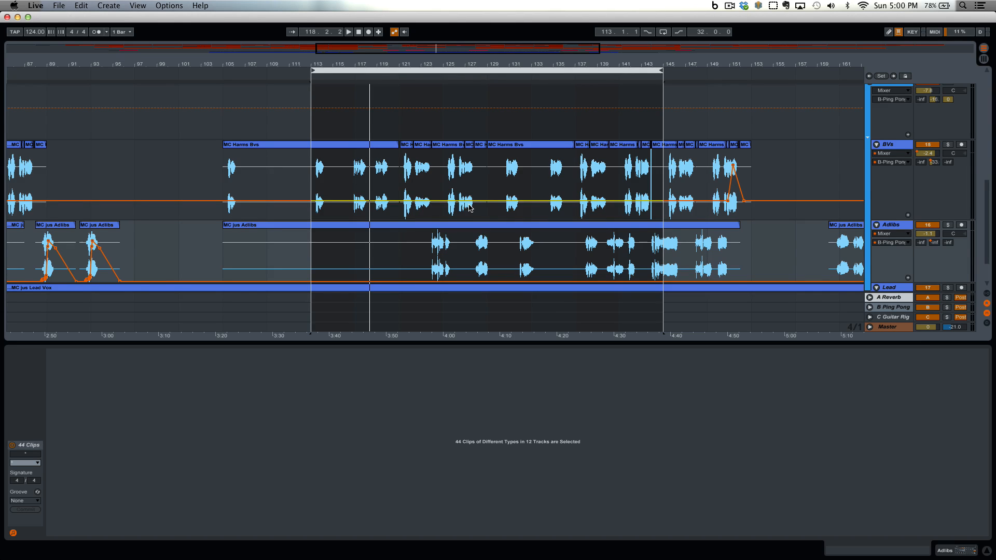
pyautogui.scroll(-3, 470, 208)
pyautogui.hscroll(-1, 470, 208)
pyautogui.scroll(7, 470, 208)
pyautogui.hscroll(2, 470, 208)
pyautogui.scroll(-7, 470, 207)
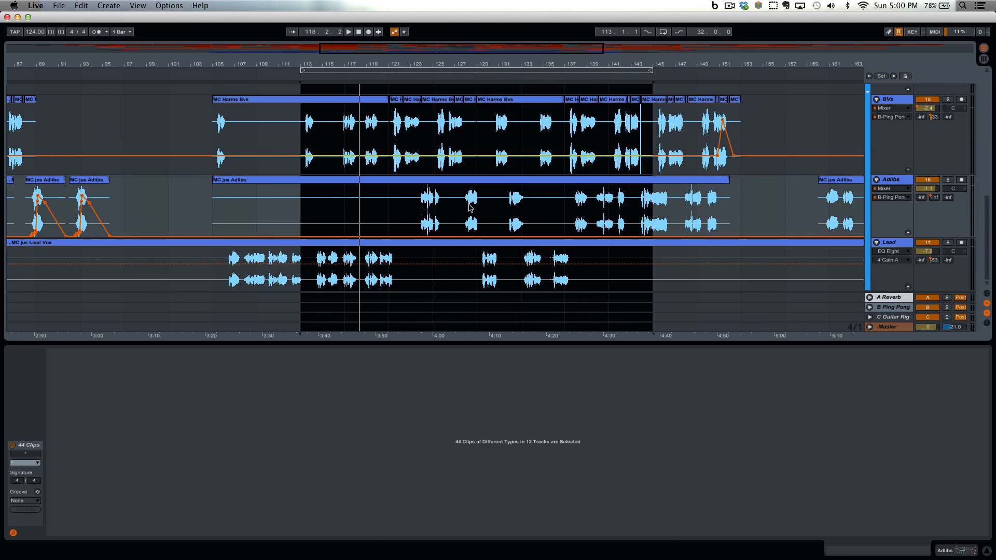
pyautogui.click(414, 74)
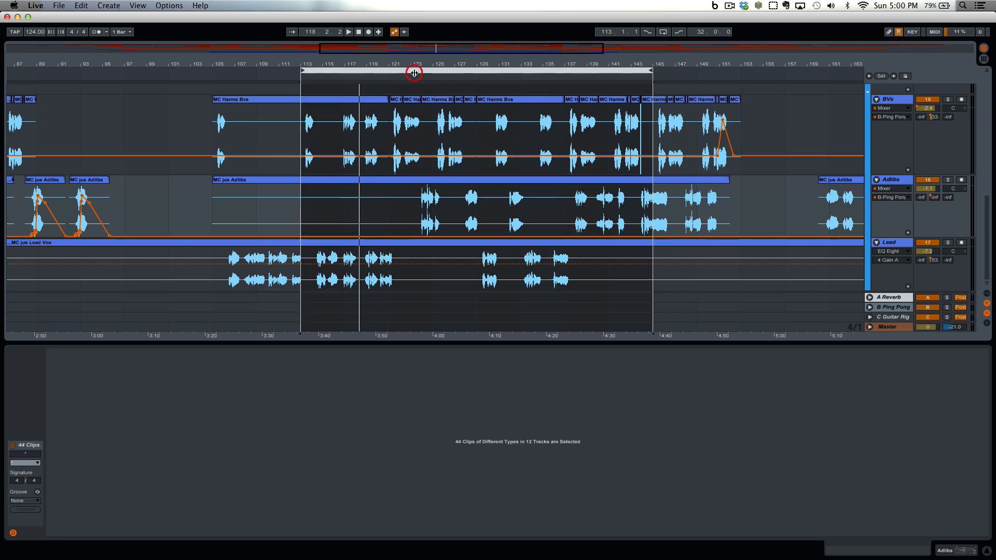
pyautogui.press('space')
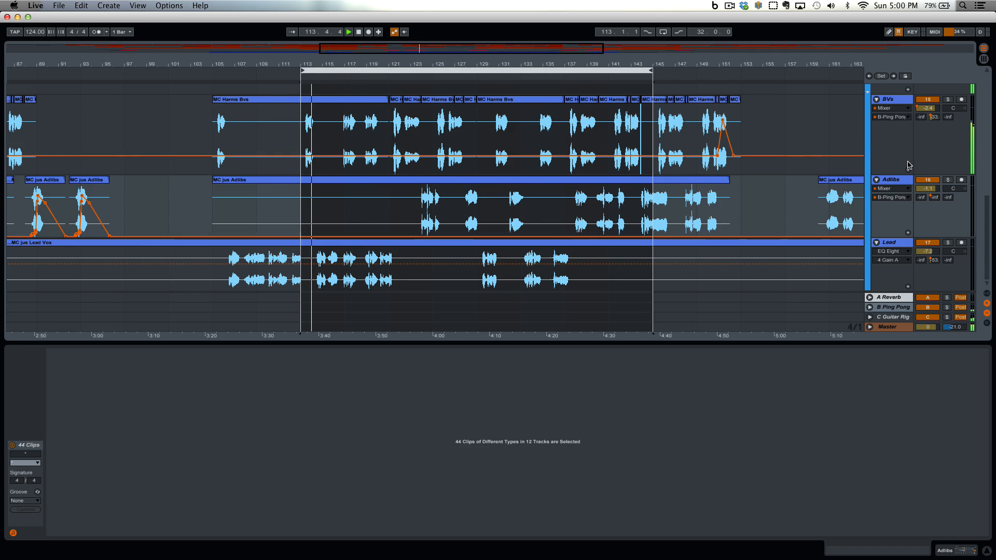
# Hide the detail view to enlarge the arrangement, showing the instrument, Windchime and vocal tracks together during playback
pyautogui.scroll(7, 908, 165)
pyautogui.scroll(4, 908, 165)
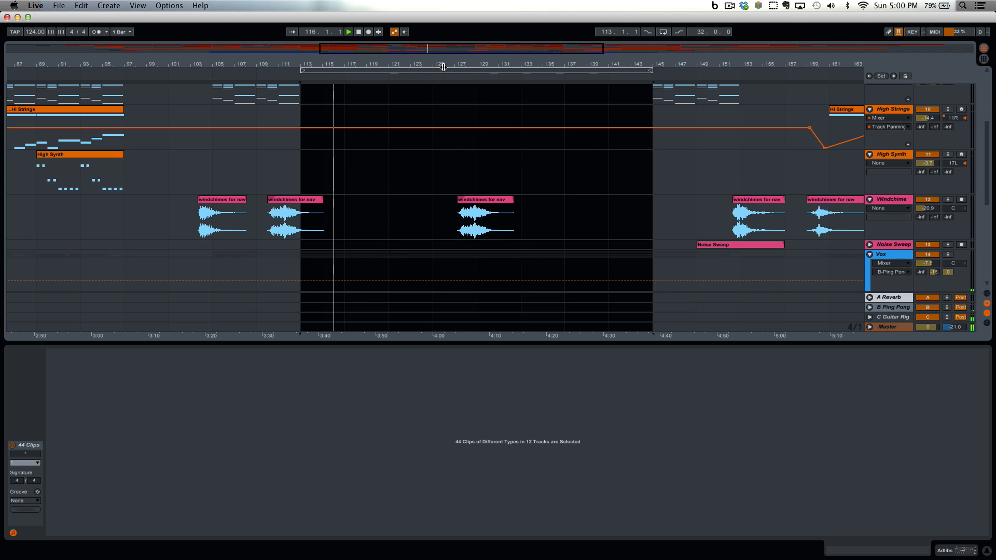
pyautogui.moveTo(443, 65); pyautogui.dragTo(473, 78)
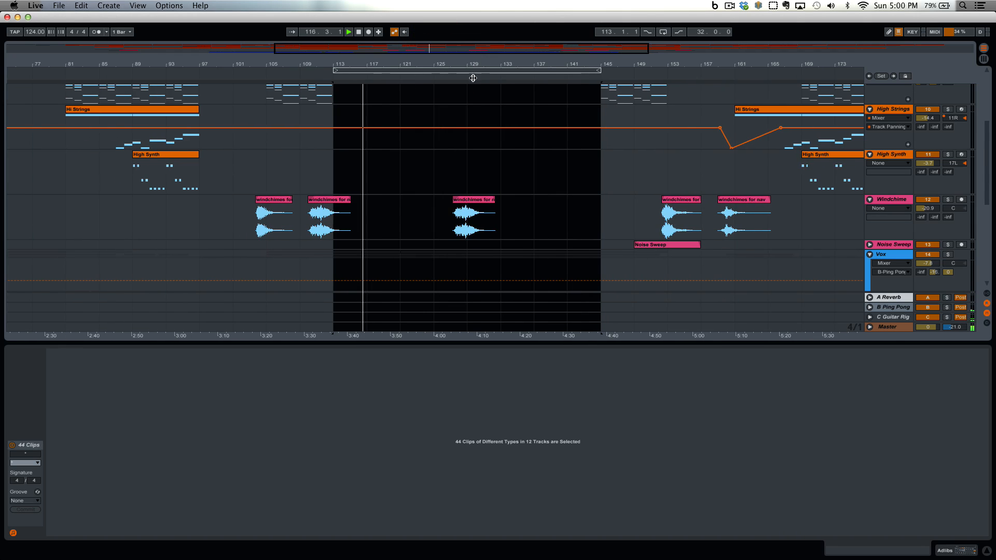
pyautogui.click(987, 551)
pyautogui.scroll(-1, 709, 296)
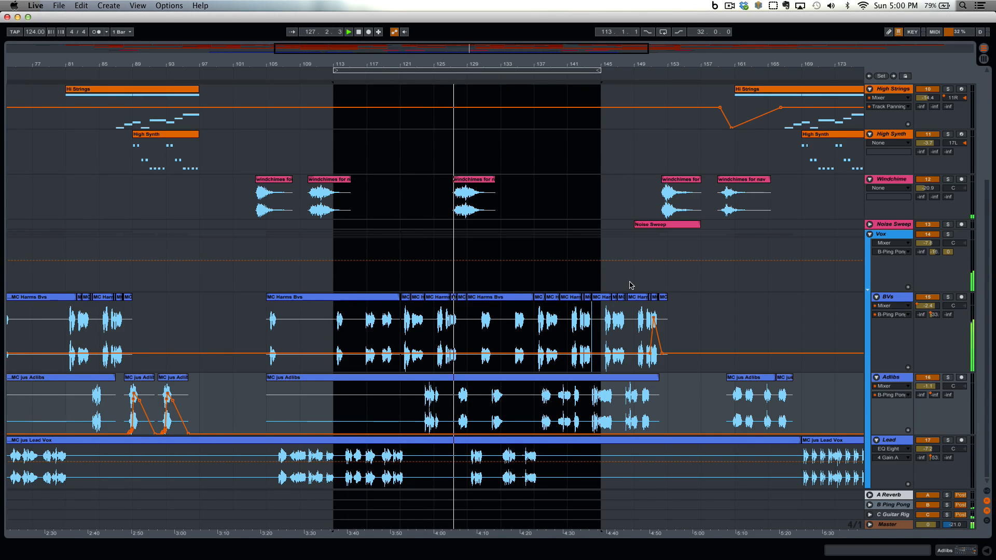
# Unfold the Chord 1 track to show its Auto Filter Frequency automation around bars 117 to 144
pyautogui.scroll(5, 780, 238)
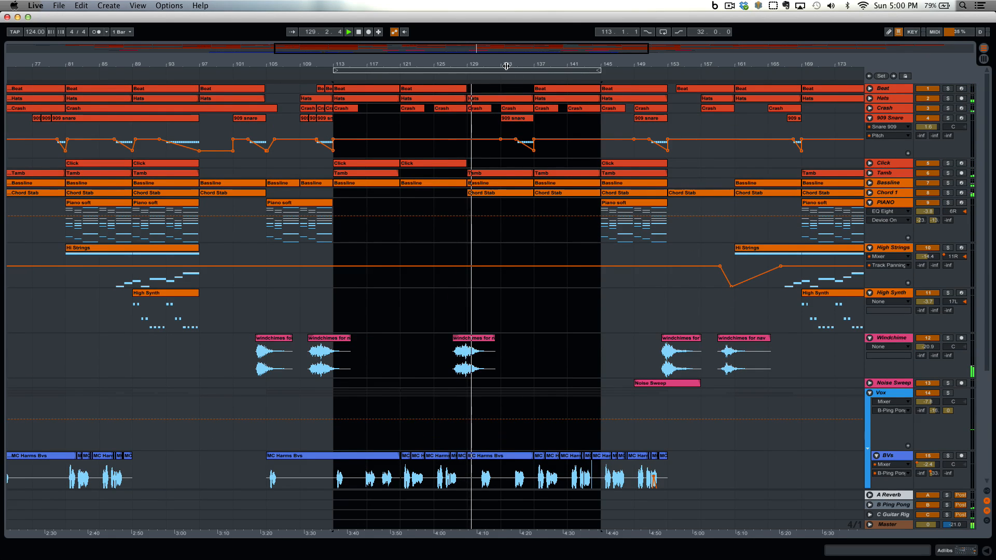
pyautogui.moveTo(498, 67); pyautogui.dragTo(498, 86)
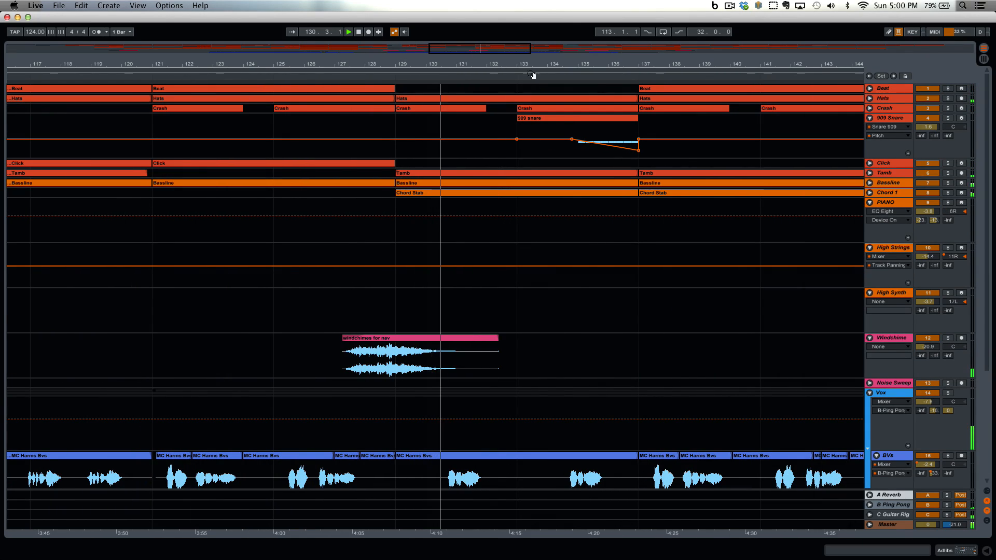
pyautogui.click(870, 193)
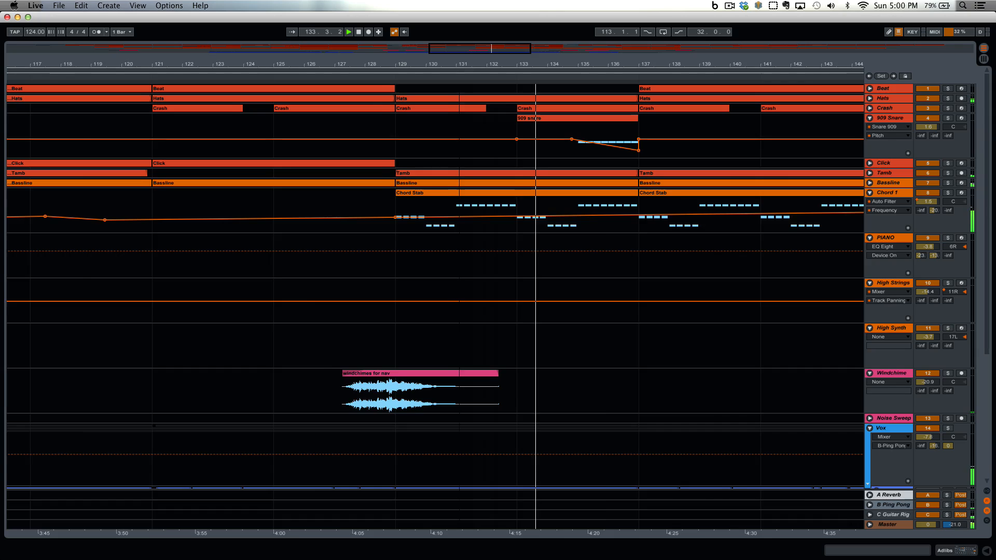
# Stop playback and replay the section from around bar 128 with the wider arrangement in view
pyautogui.moveTo(453, 65); pyautogui.dragTo(453, 36)
pyautogui.press('space')
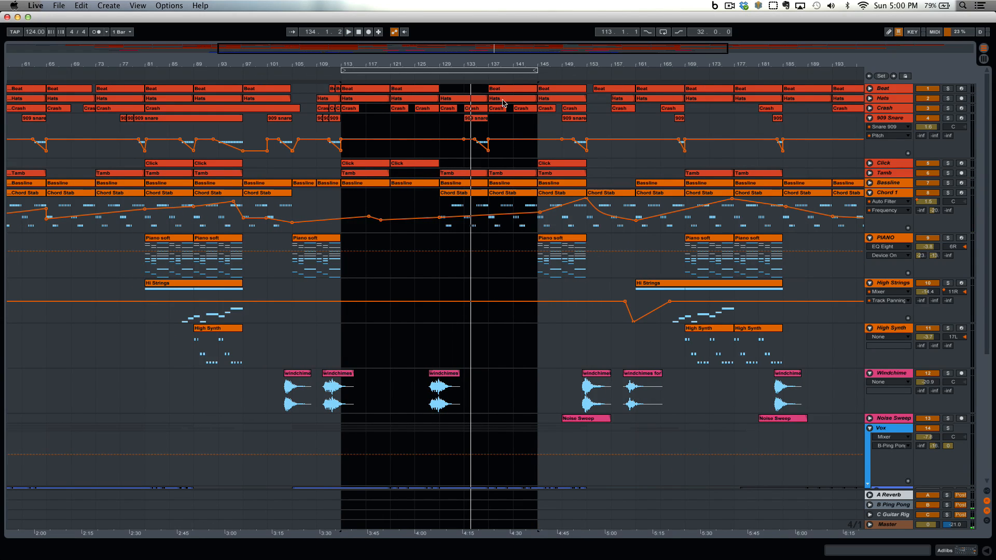
pyautogui.click(437, 76)
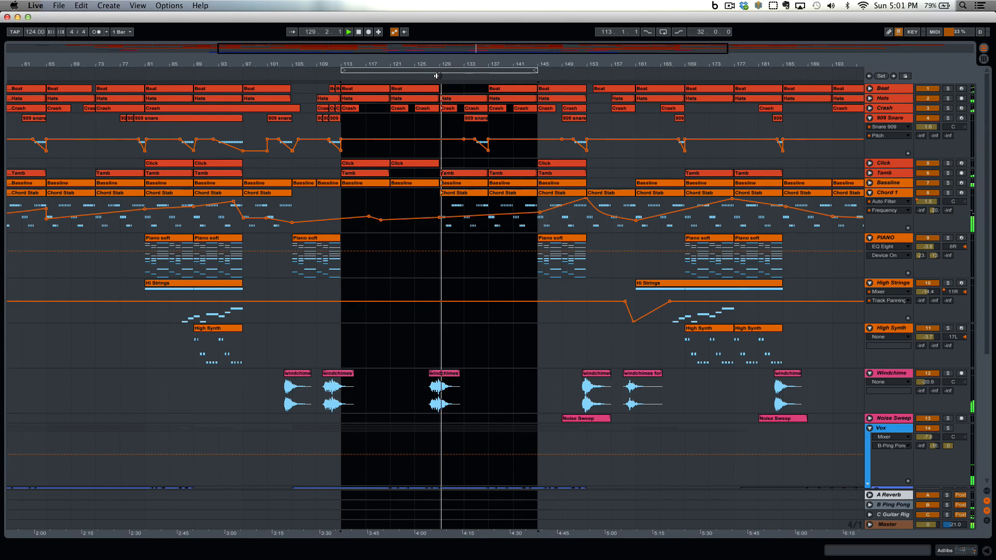
# Extend the loop brace from bar 113 to 60 bars and on to 96 bars, checking the vocal tracks during playback
pyautogui.moveTo(537, 80); pyautogui.dragTo(717, 78)
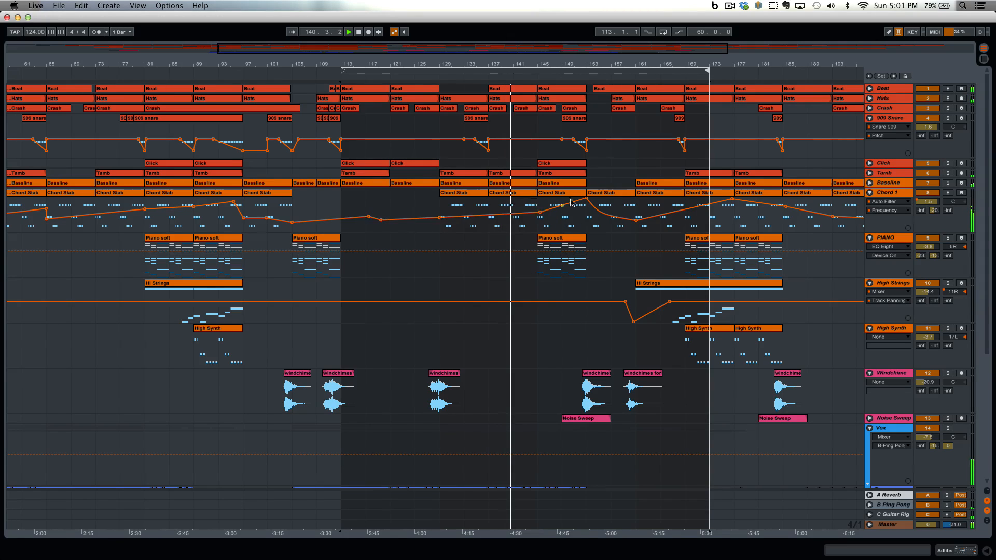
pyautogui.scroll(-5, 576, 269)
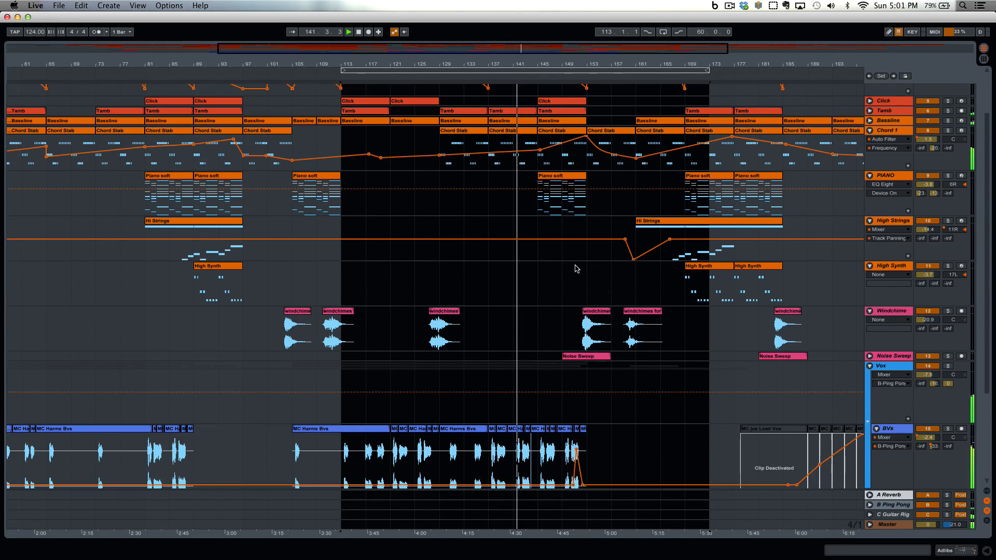
pyautogui.scroll(-4, 575, 269)
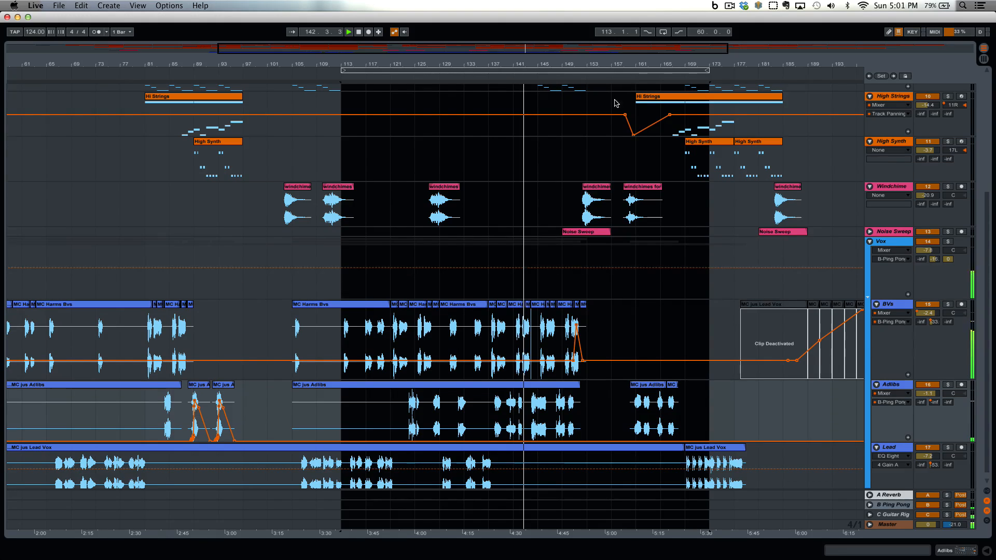
pyautogui.moveTo(603, 65); pyautogui.dragTo(681, 73)
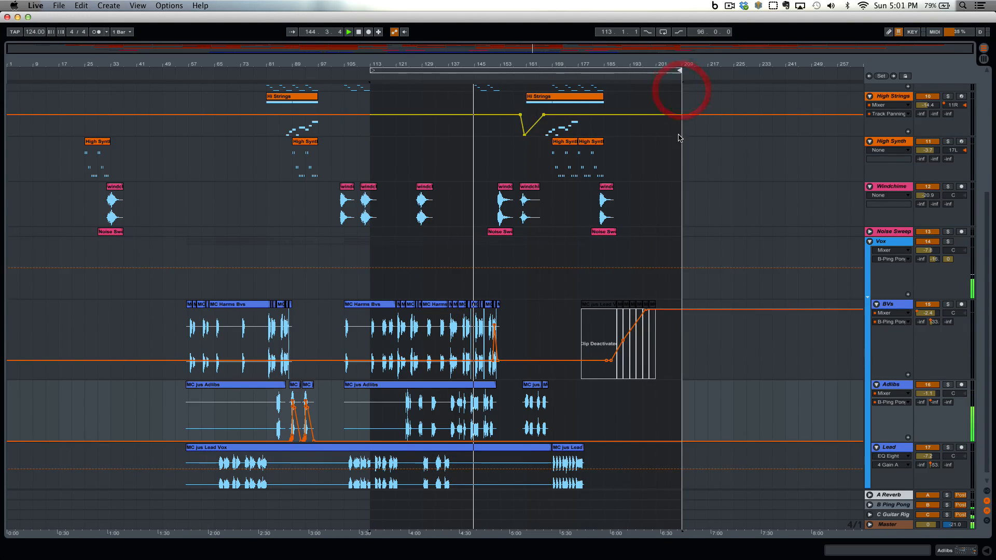
pyautogui.scroll(2, 679, 154)
pyautogui.scroll(7, 678, 154)
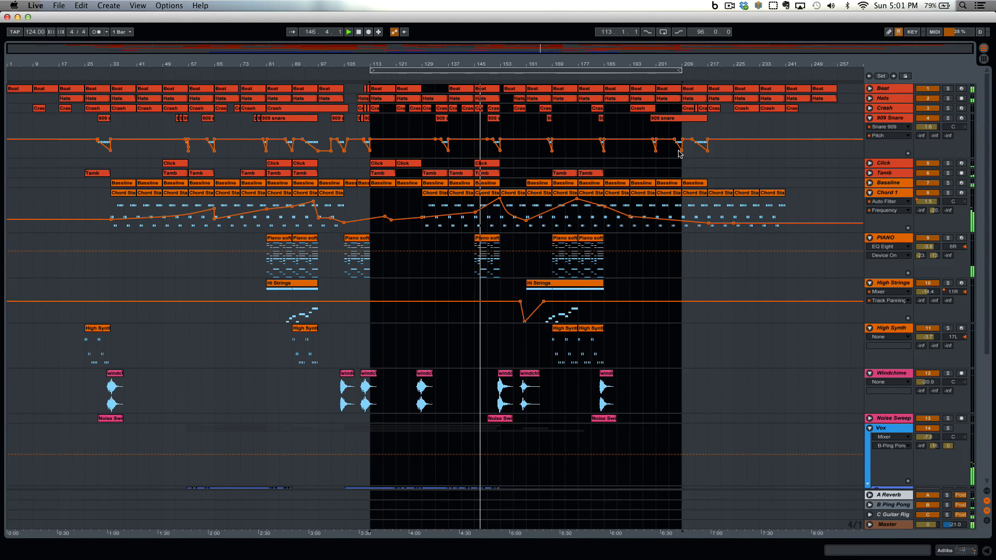
# Examine the section around bars 147 to 174, from the drum, chord and High Strings tracks down to the vocal clips
pyautogui.moveTo(504, 66); pyautogui.dragTo(505, 120)
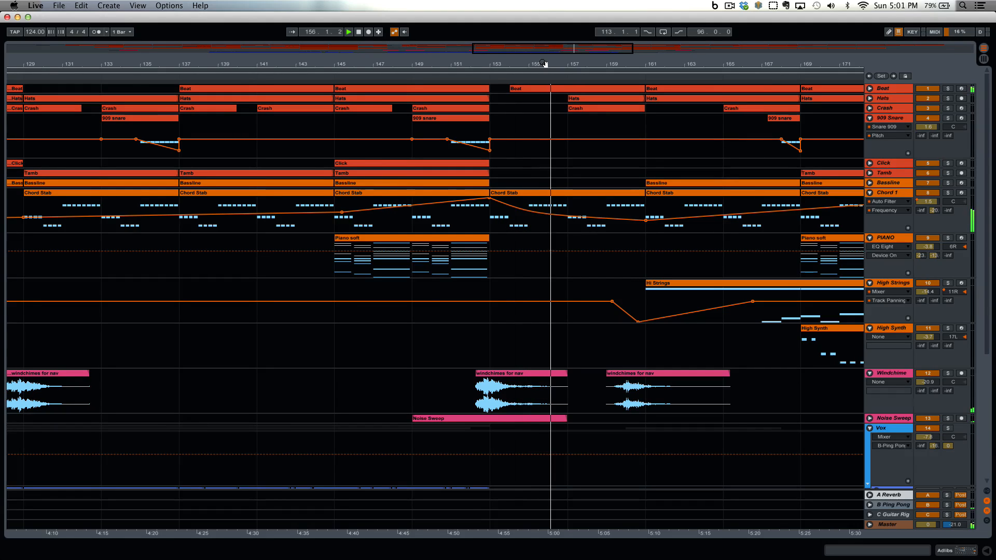
pyautogui.moveTo(543, 63); pyautogui.dragTo(544, 49)
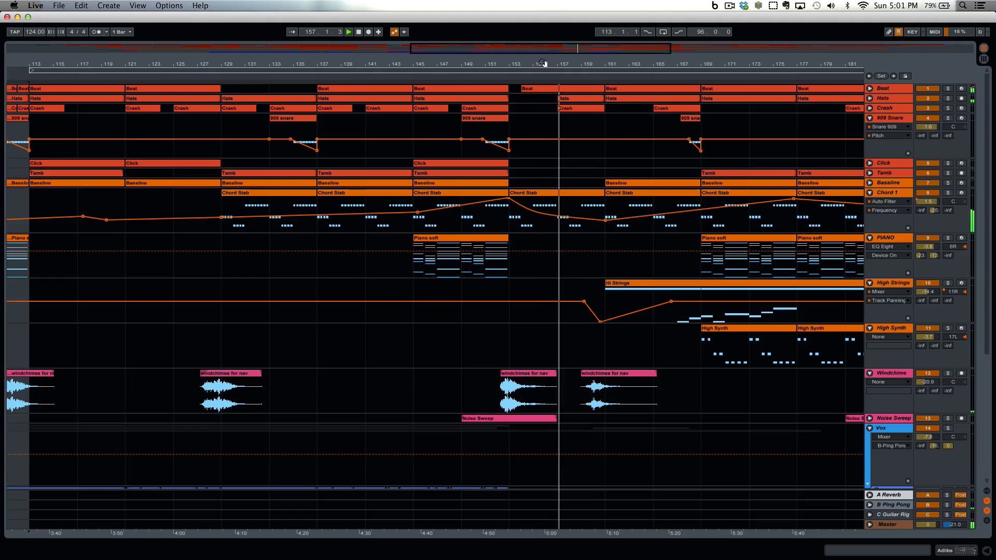
pyautogui.moveTo(609, 67); pyautogui.dragTo(609, 55)
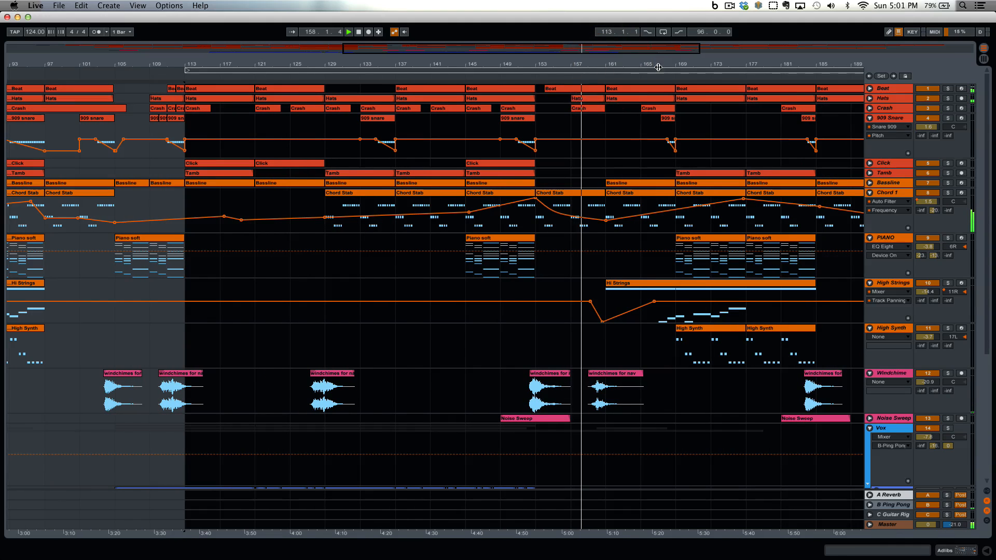
pyautogui.moveTo(670, 65); pyautogui.dragTo(670, 91)
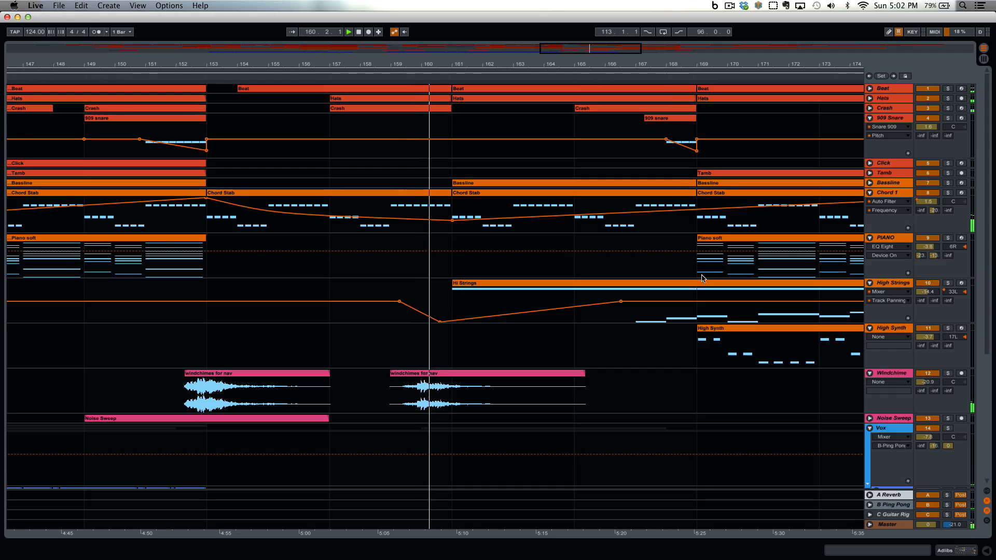
pyautogui.scroll(-8, 701, 275)
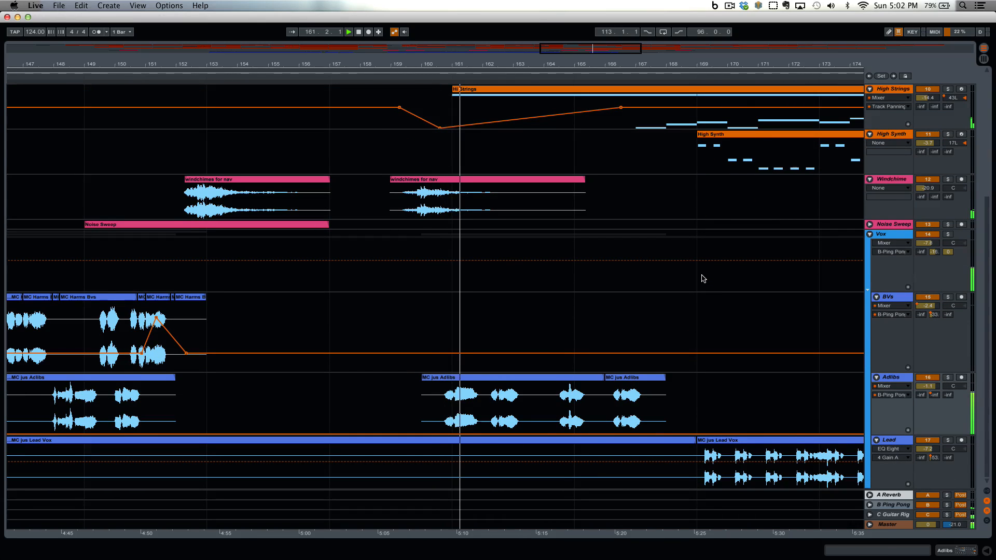
pyautogui.moveTo(528, 66); pyautogui.dragTo(513, 67)
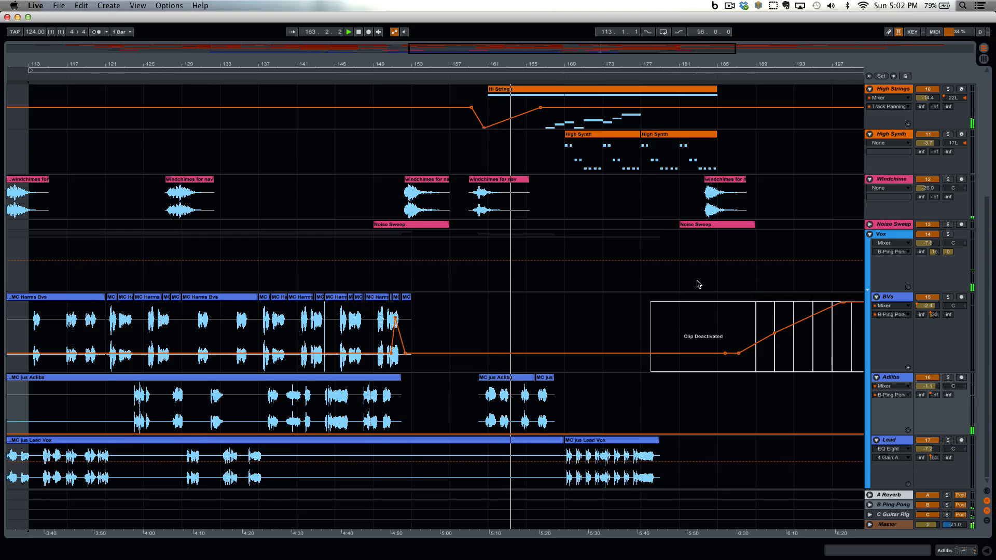
# Look over the section from bar 169 across the Piano, High Strings, High Synth, drum and Lead vocal tracks during playback
pyautogui.scroll(2, 696, 282)
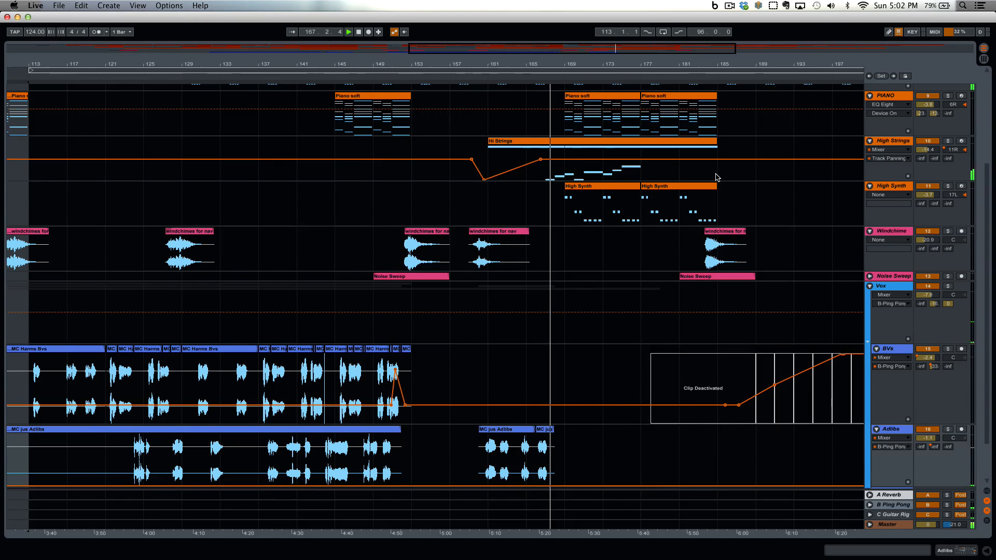
pyautogui.scroll(3, 566, 160)
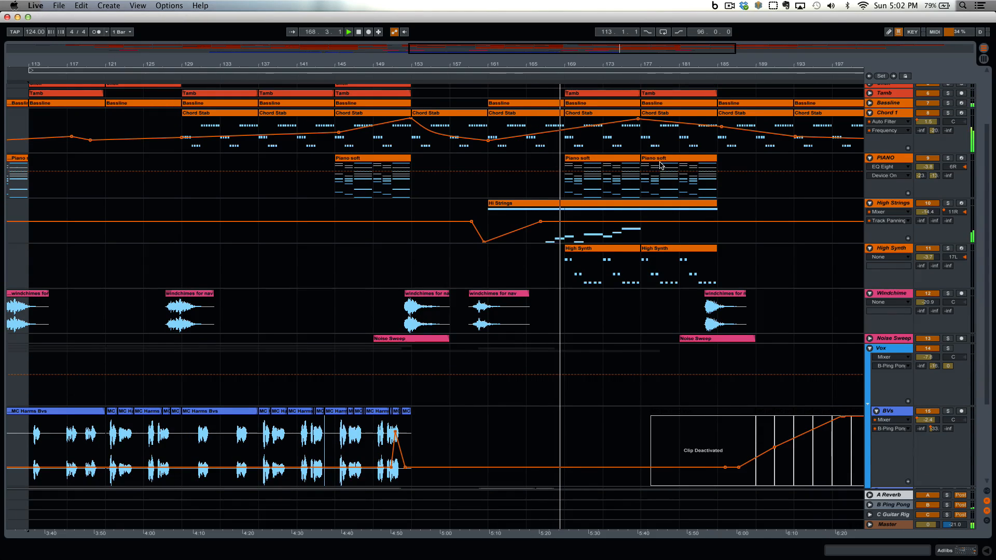
pyautogui.hscroll(5, 783, 213)
pyautogui.scroll(1, 782, 213)
pyautogui.scroll(3, 784, 209)
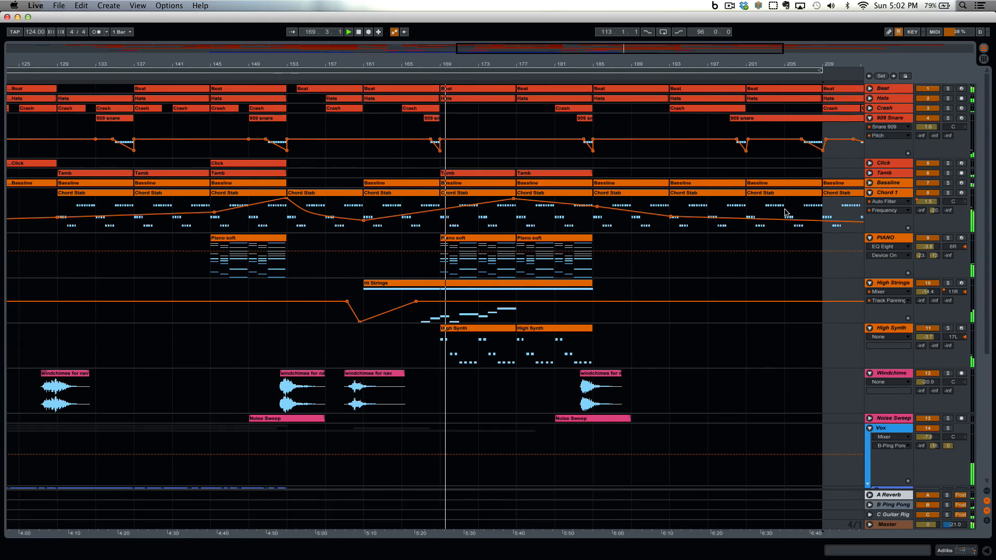
pyautogui.scroll(-9, 784, 209)
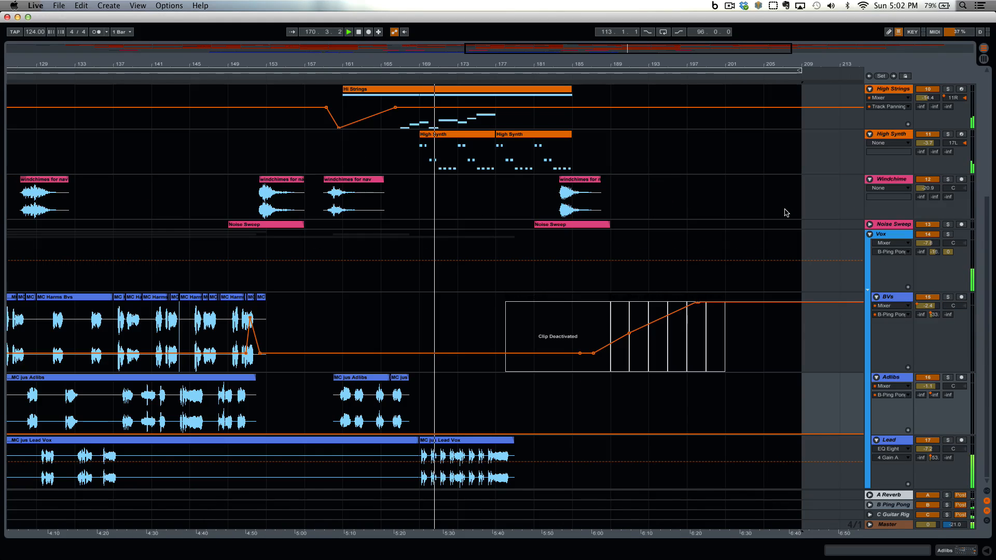
# Select the last Lead vocal clip and show the Lead track's Mixer automation for the B-Ping Pong Delay send
pyautogui.click(511, 444)
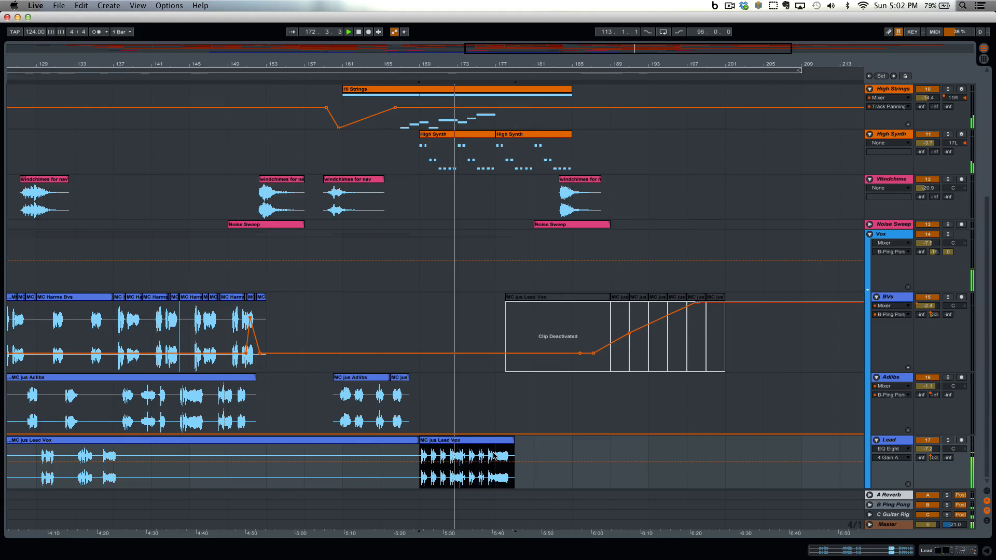
pyautogui.click(899, 450)
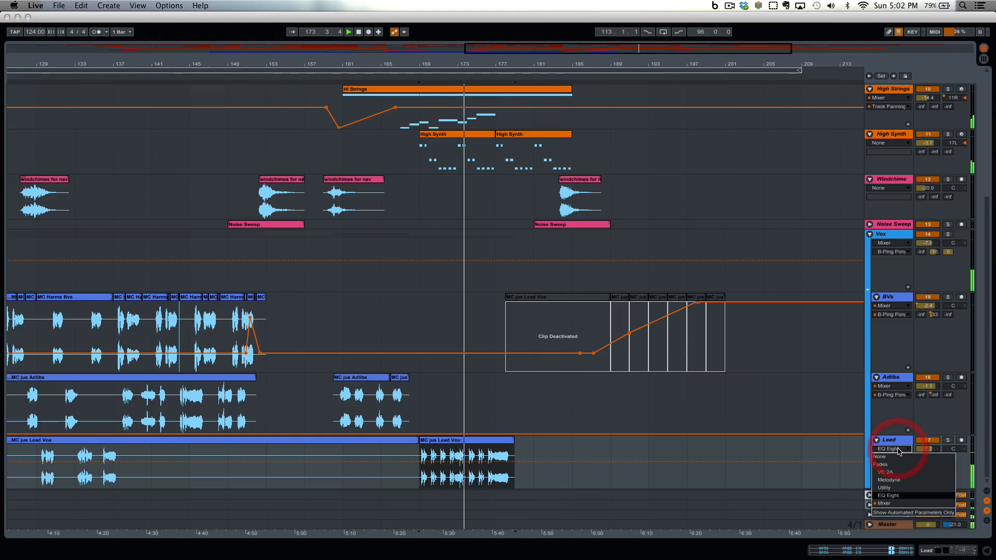
pyautogui.click(893, 464)
pyautogui.click(894, 458)
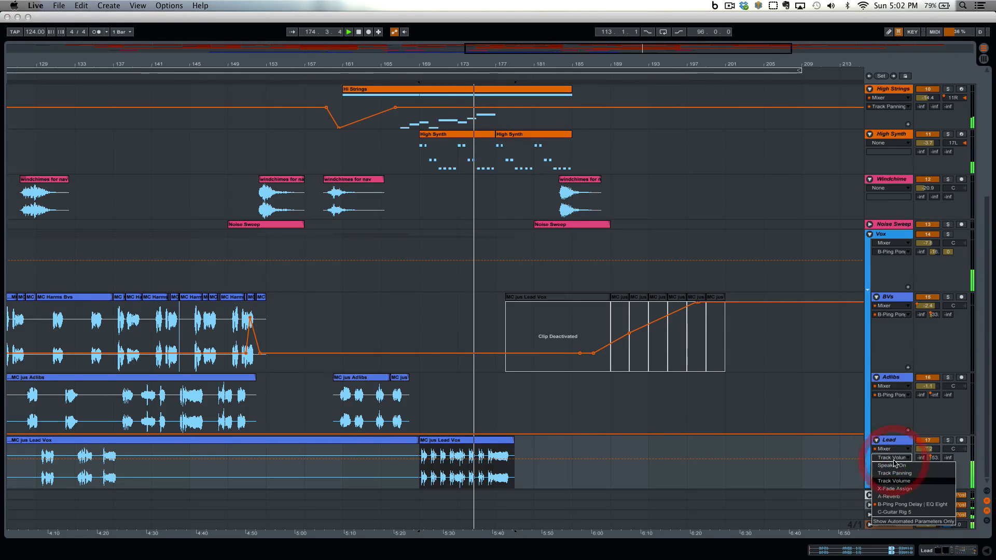
pyautogui.click(892, 503)
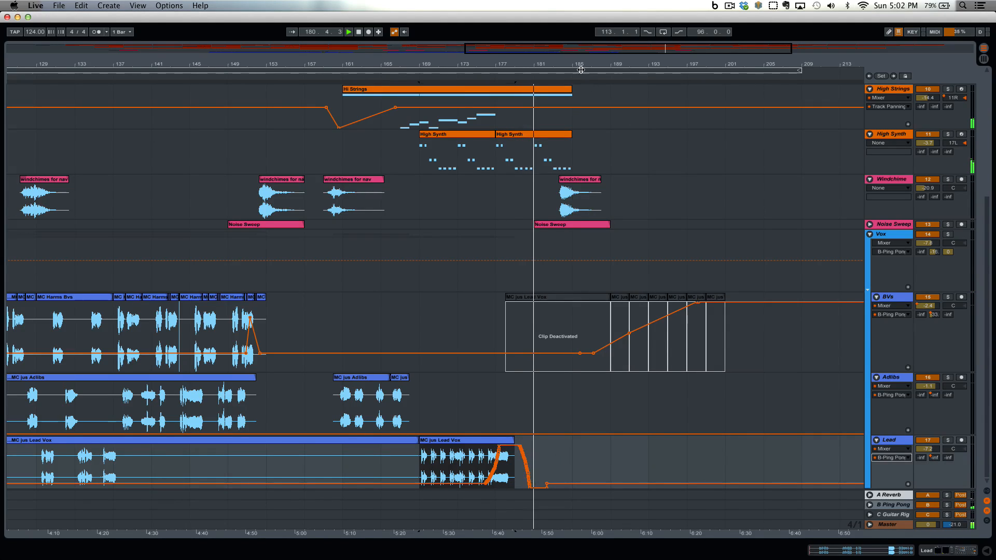
# Extend the loop brace from bar 113 to 132 bars and bring the whole arrangement into view
pyautogui.moveTo(576, 65); pyautogui.dragTo(578, 65)
pyautogui.scroll(5, 738, 260)
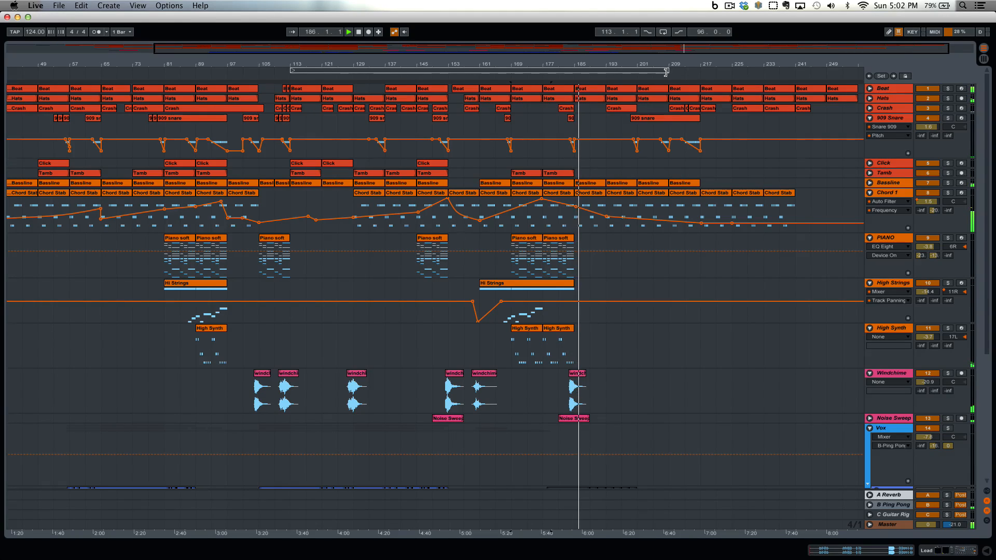
pyautogui.moveTo(666, 73); pyautogui.dragTo(809, 70)
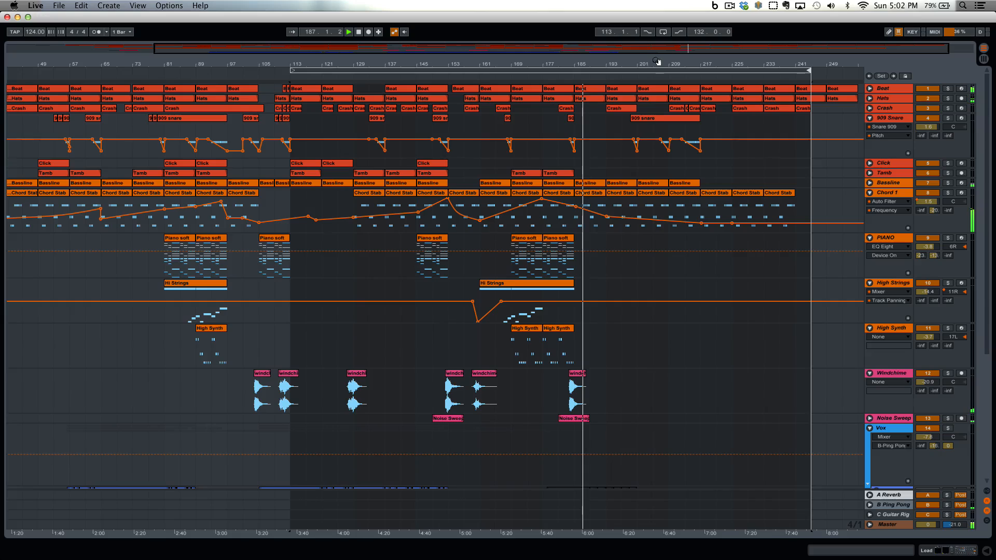
pyautogui.moveTo(657, 61); pyautogui.dragTo(659, 51)
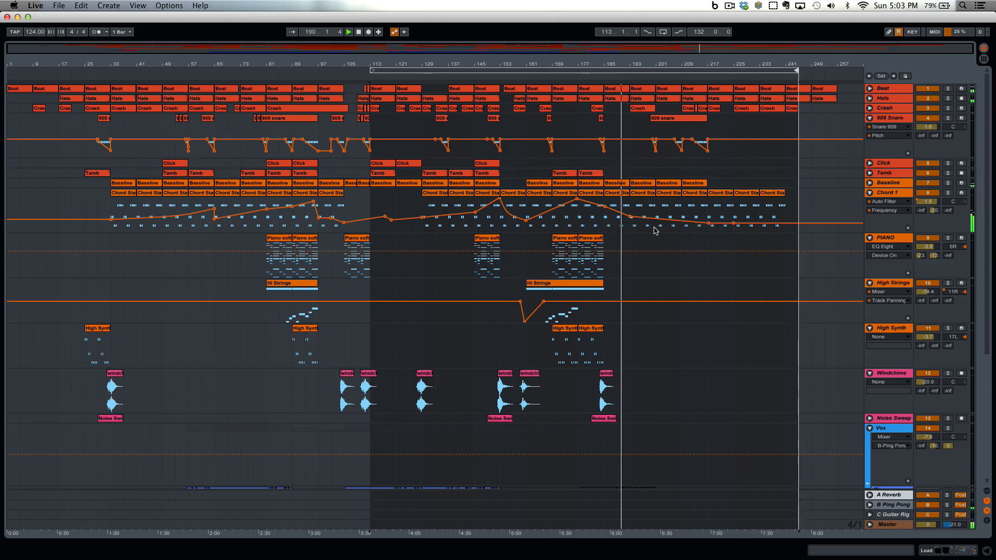
# Look over the BVs, Adlibs and Lead tracks with their send automation across the whole song, returning to the drum tracks
pyautogui.scroll(-5, 749, 270)
pyautogui.scroll(-2, 748, 270)
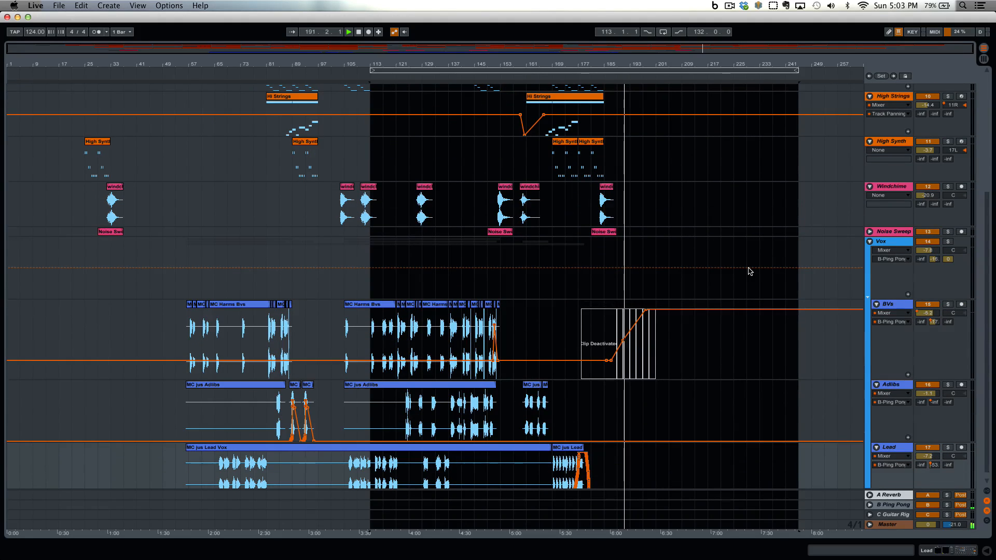
pyautogui.scroll(1, 748, 271)
pyautogui.scroll(6, 749, 271)
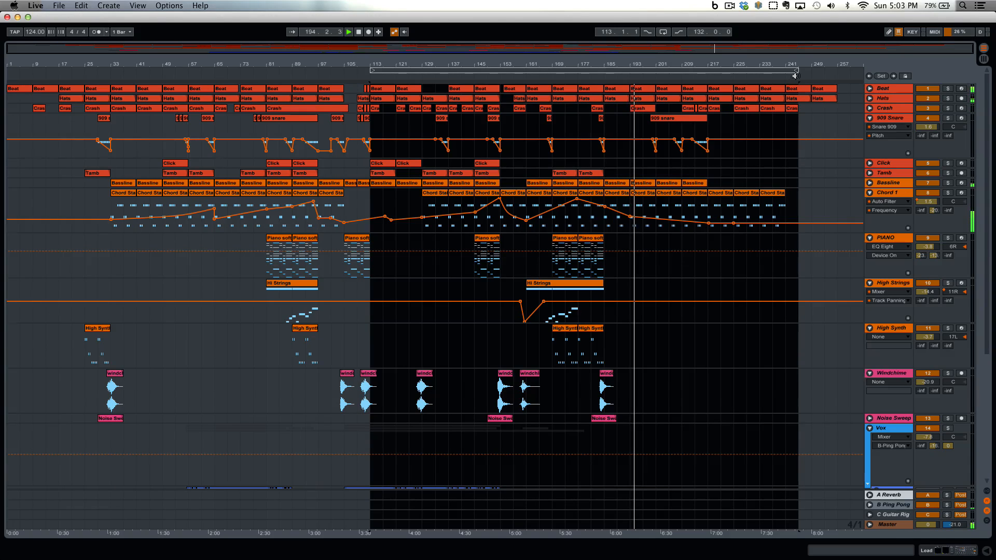
# Stretch the loop brace over the whole song from bar 1 for 256 bars, stop playback and fold all tracks
pyautogui.moveTo(796, 72); pyautogui.dragTo(835, 70)
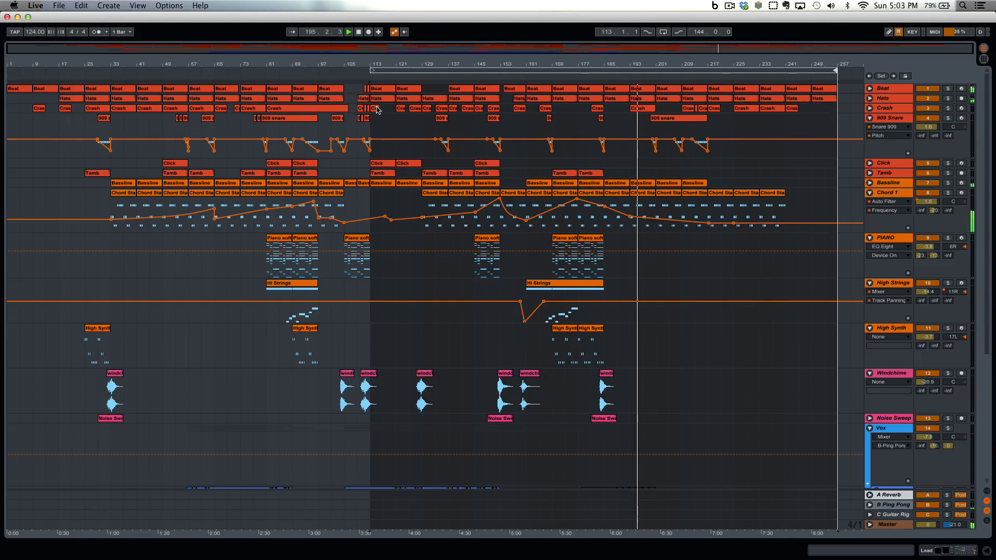
pyautogui.moveTo(374, 72); pyautogui.dragTo(10, 76)
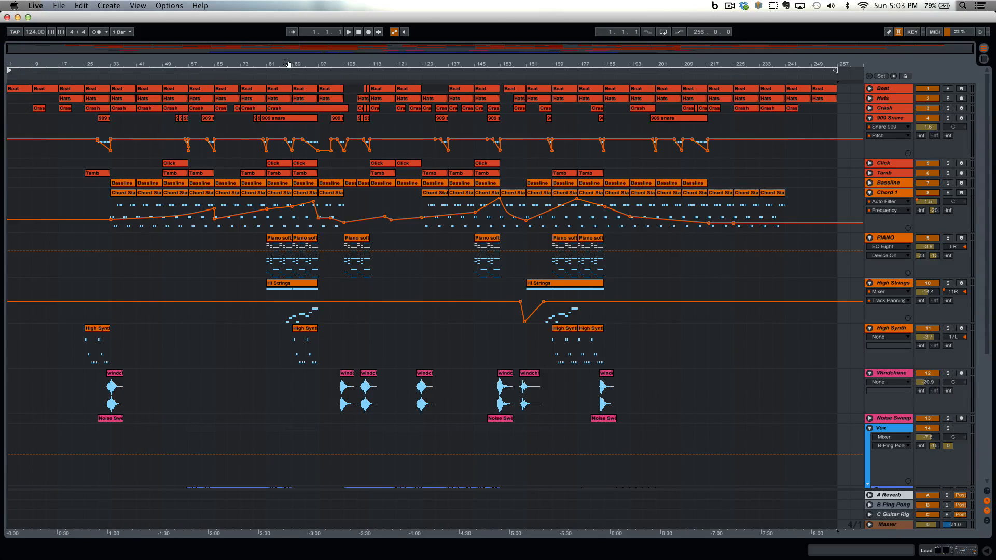
pyautogui.keyDown('alt'); pyautogui.click(871, 118); pyautogui.keyUp('alt')
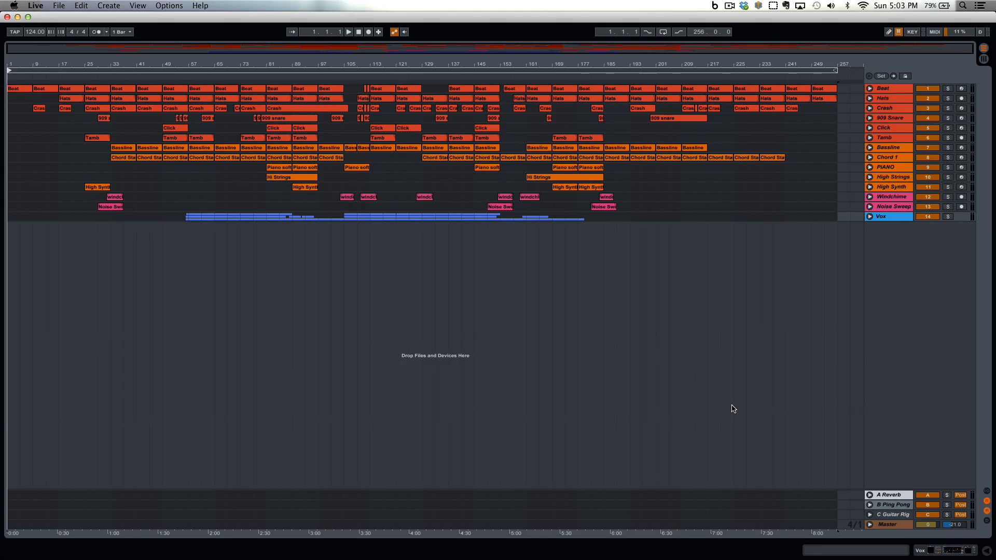
# Show the effects on the A Reverb, B Ping Pong and C Guitar Rig return tracks one after another
pyautogui.doubleClick(904, 495)
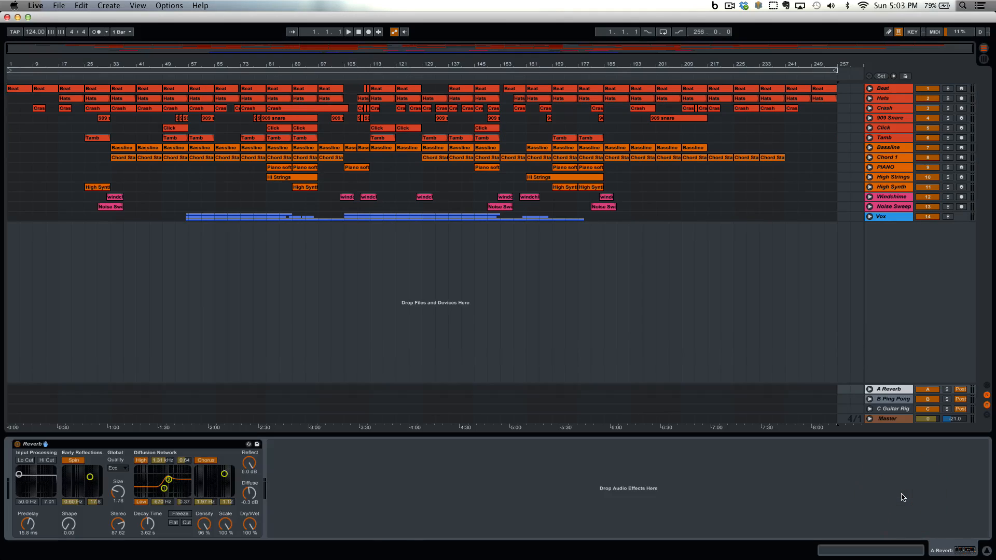
pyautogui.click(888, 399)
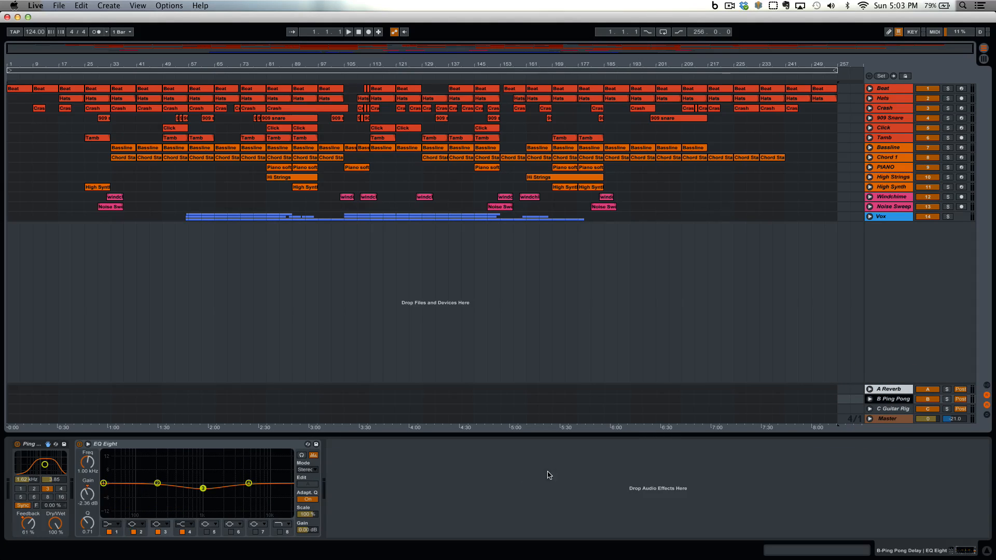
pyautogui.click(895, 409)
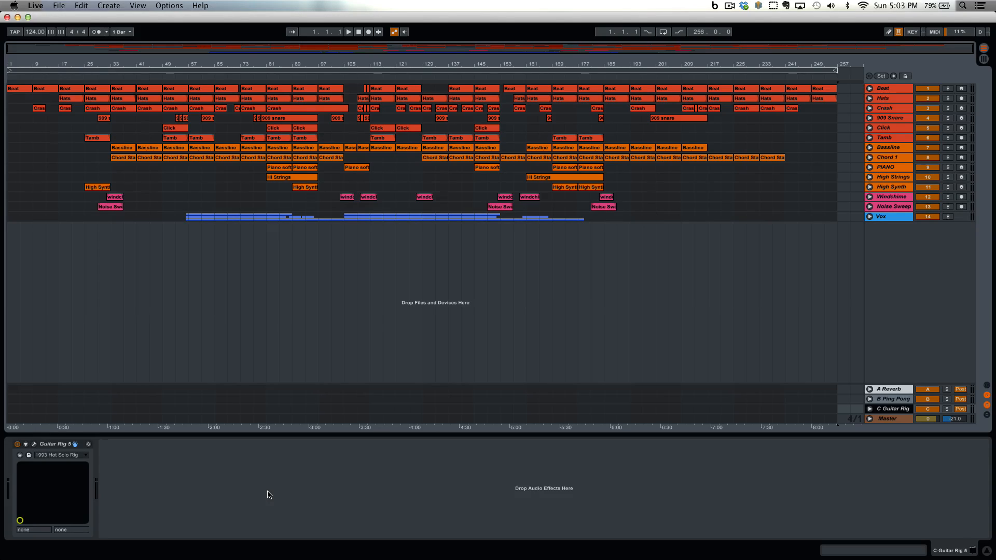
# Open the Guitar Rig 5 plug-in window, move it fully into view to inspect its effect rack, and close it
pyautogui.click(35, 445)
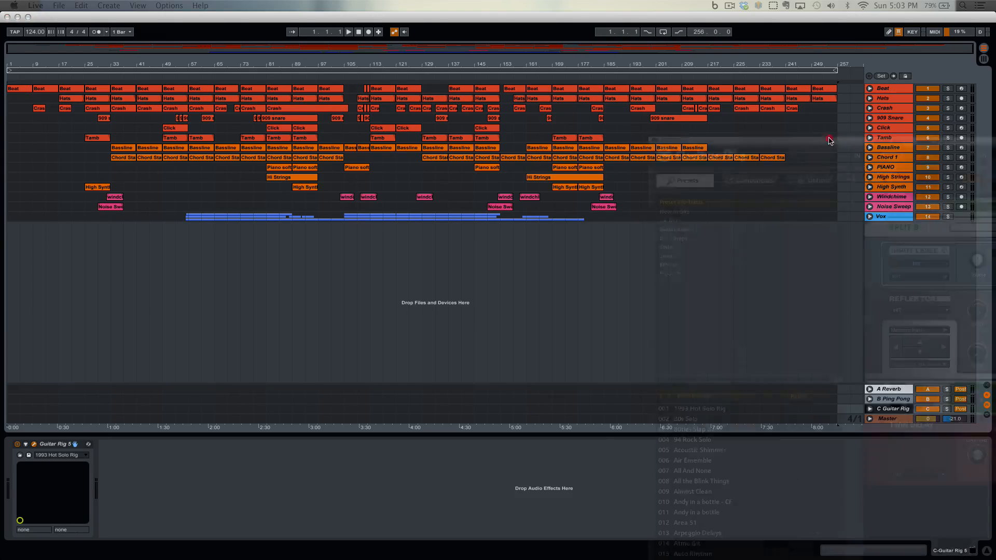
pyautogui.moveTo(829, 138); pyautogui.dragTo(397, 68)
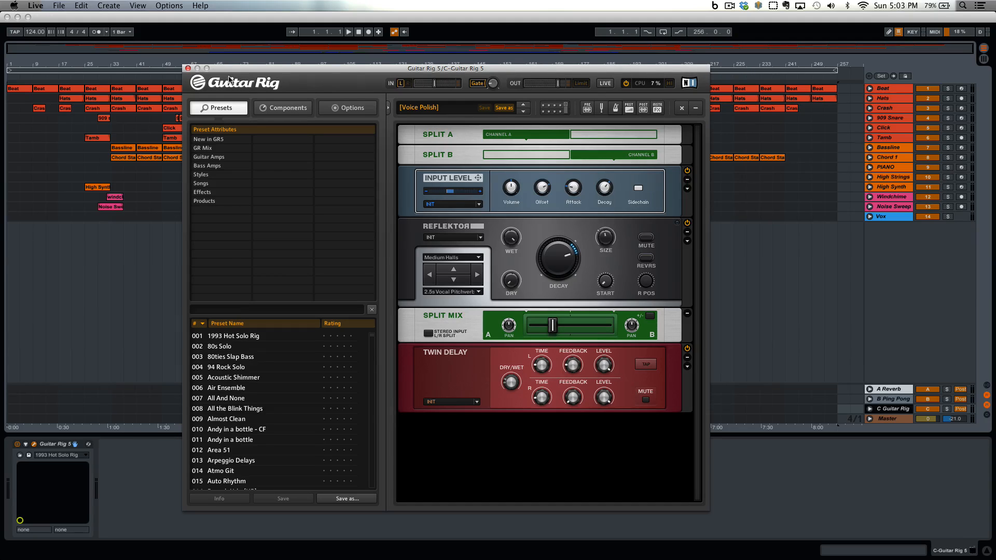
pyautogui.click(187, 68)
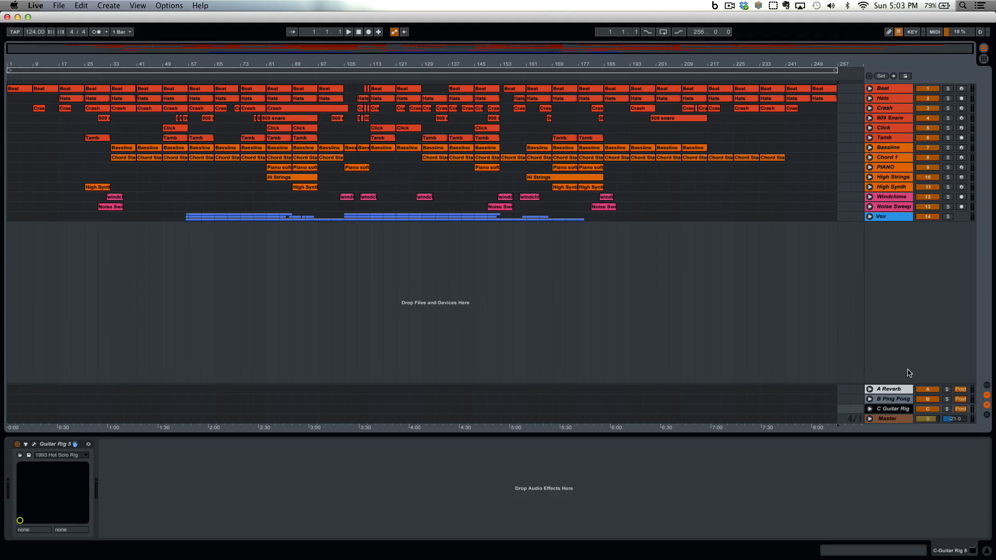
# Show the Master track's devices and move the opened Solid Bus Comp window clear to inspect its settings
pyautogui.click(895, 418)
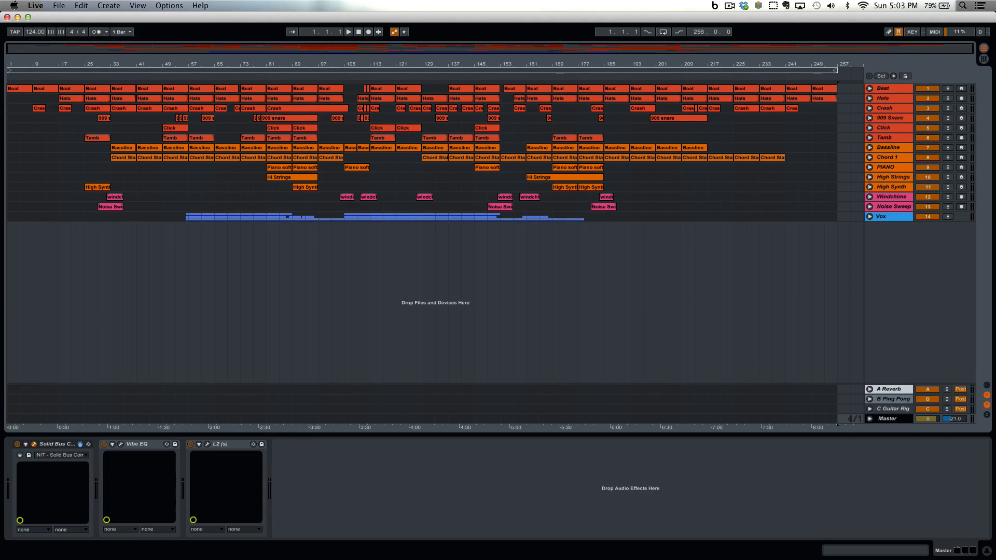
pyautogui.moveTo(547, 239); pyautogui.dragTo(170, 152)
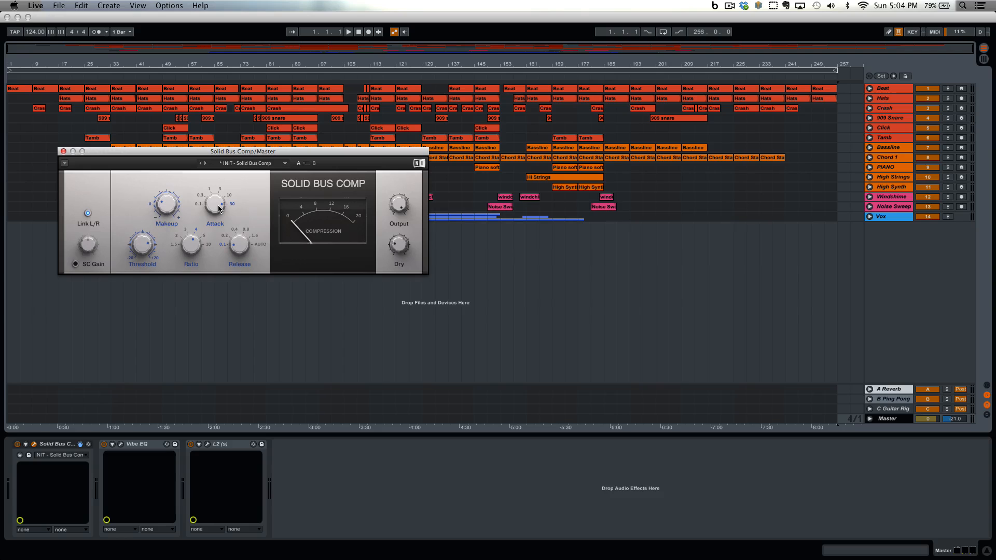
# Close the Solid Bus Comp window, and open the Master's Vibe EQ window, moving it clear to inspect its settings before closing it
pyautogui.moveTo(403, 246)
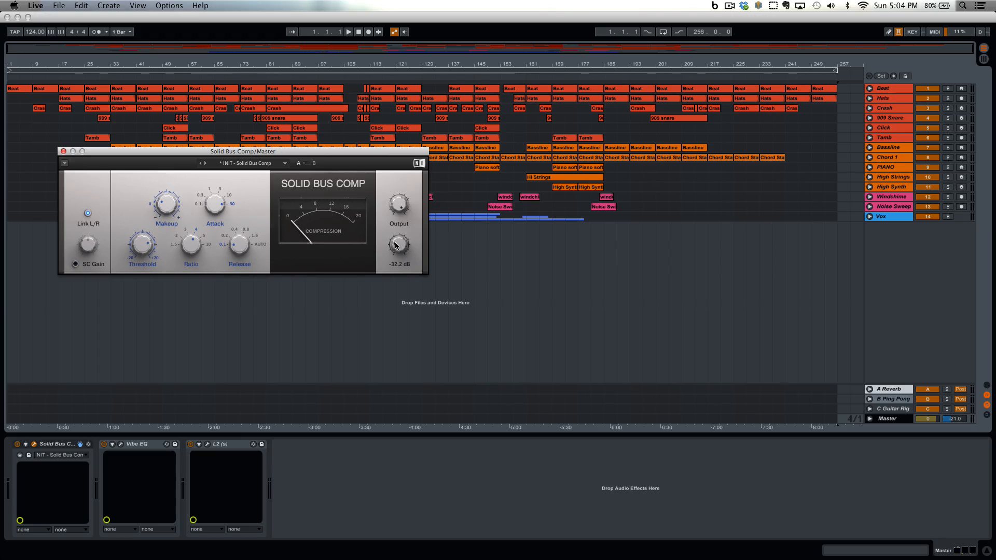
pyautogui.click(64, 151)
pyautogui.click(120, 444)
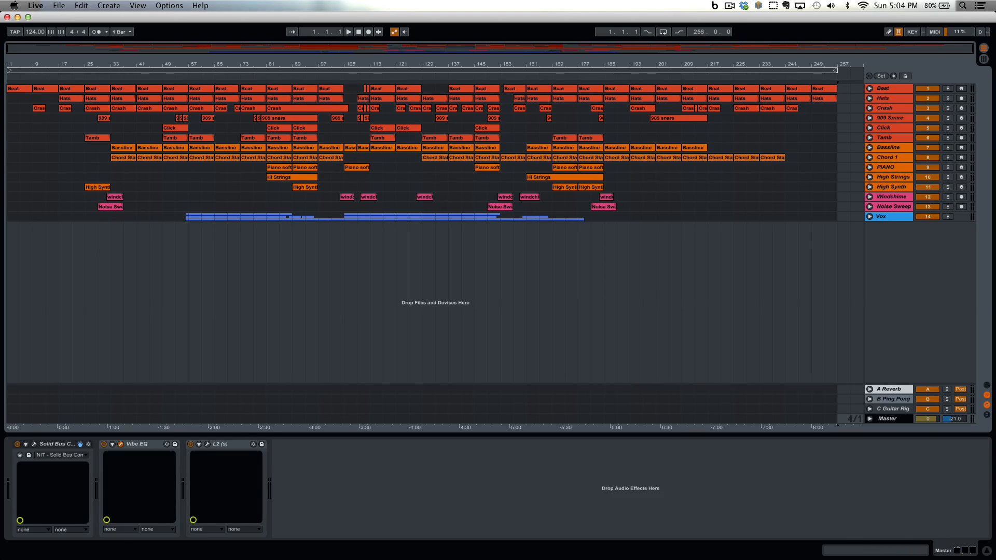
pyautogui.moveTo(995, 260); pyautogui.dragTo(506, 189)
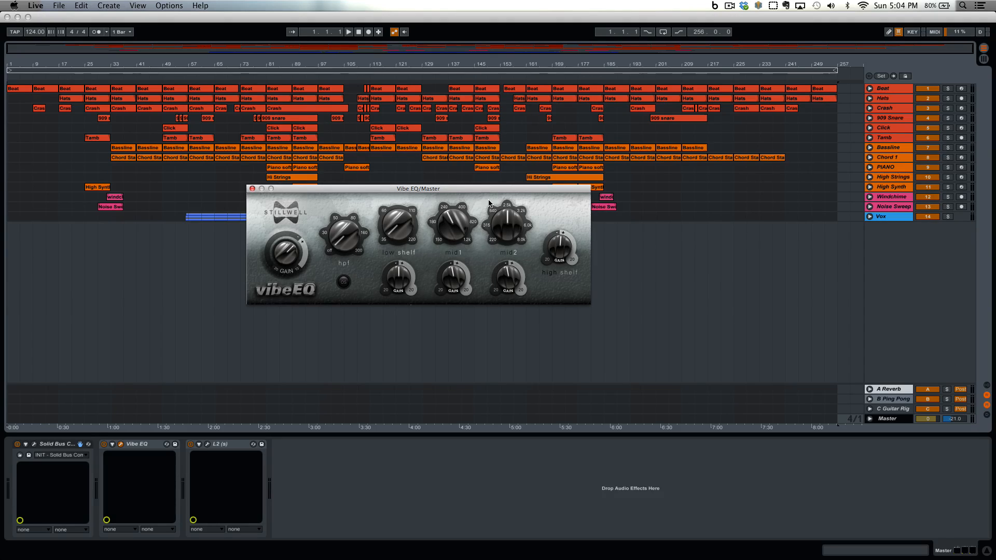
pyautogui.moveTo(481, 189); pyautogui.dragTo(499, 254)
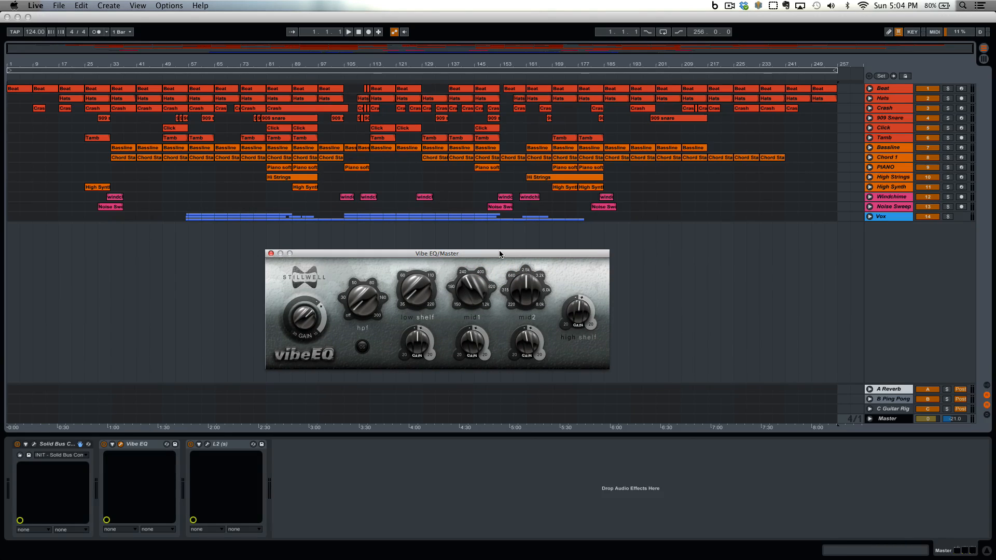
pyautogui.moveTo(510, 256); pyautogui.dragTo(469, 266)
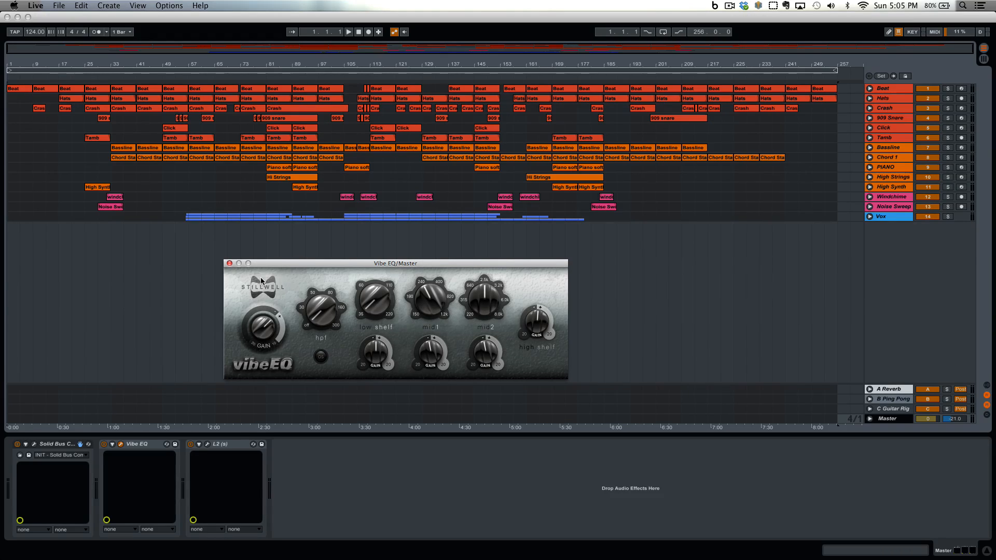
pyautogui.click(229, 264)
# Open the Master's L2 limiter window, move it fully into view and play the song from bar 81 to check its meters
pyautogui.click(206, 445)
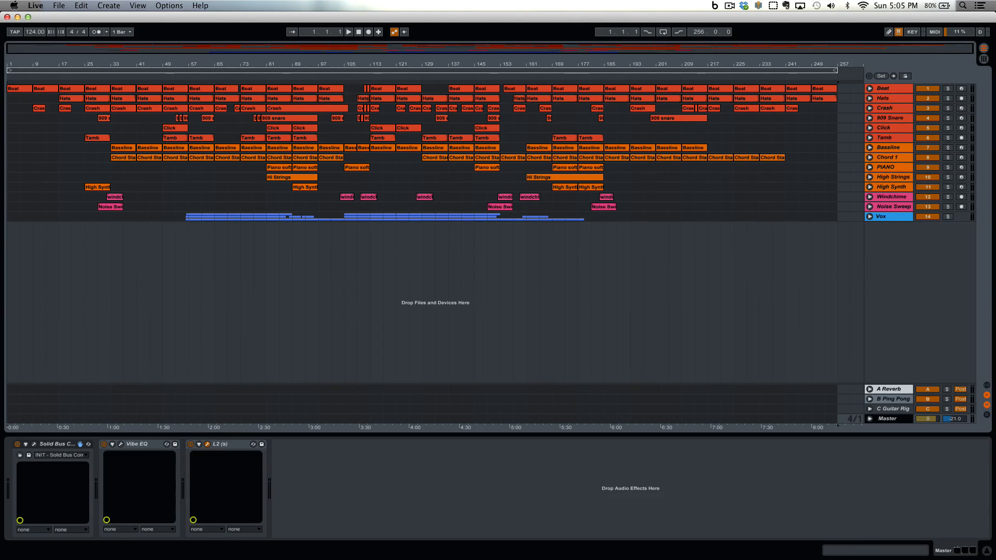
pyautogui.moveTo(995, 171); pyautogui.dragTo(371, 169)
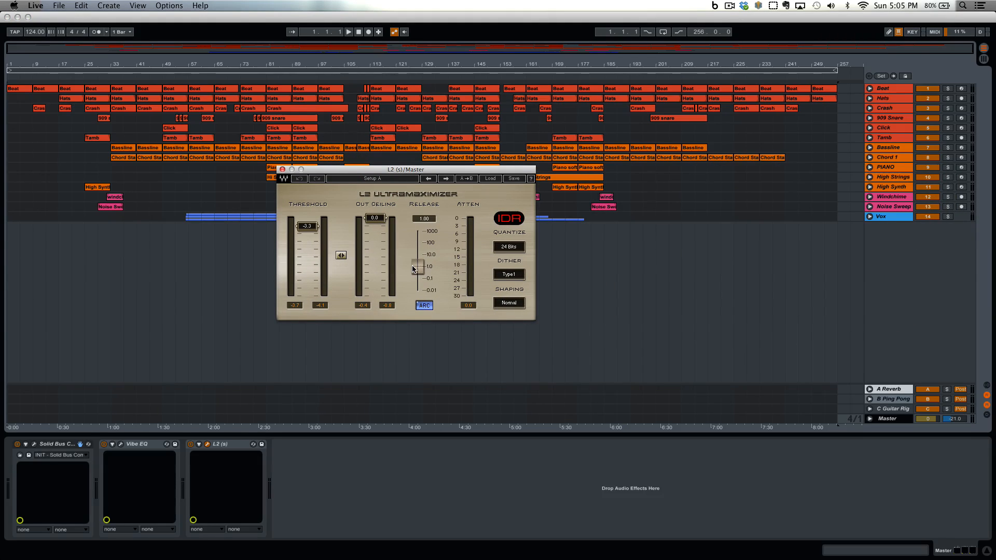
pyautogui.click(269, 78)
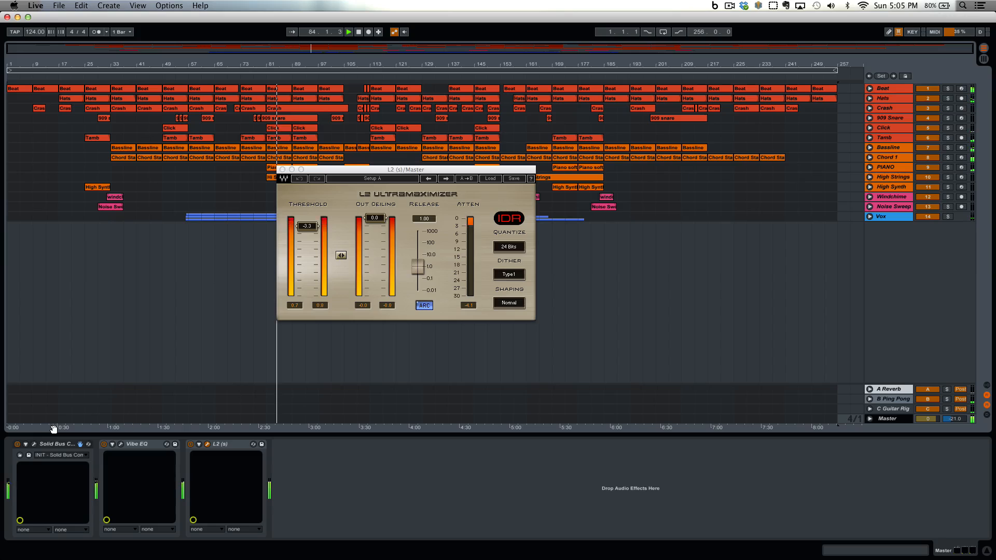
pyautogui.press('space')
# Group the Master's Solid Bus Comp, Vibe EQ and L2 devices into one Audio Effect Rack
pyautogui.click(8, 466)
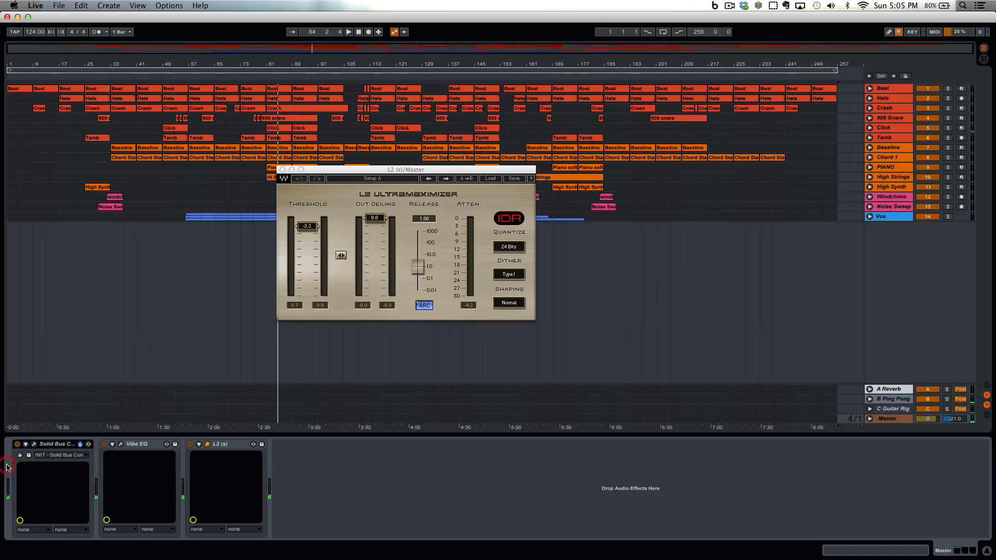
pyautogui.click(231, 446)
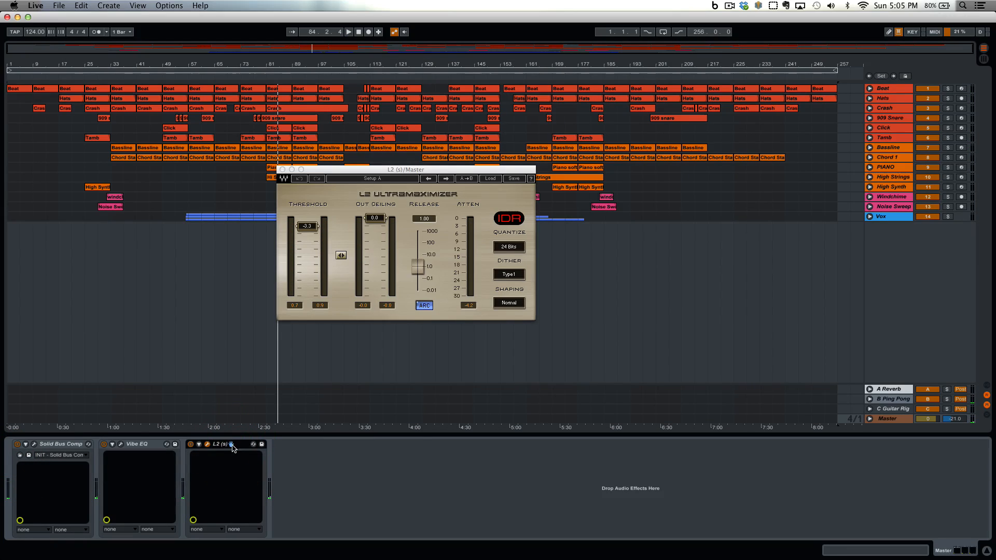
pyautogui.click(8, 468)
pyautogui.click(8, 469)
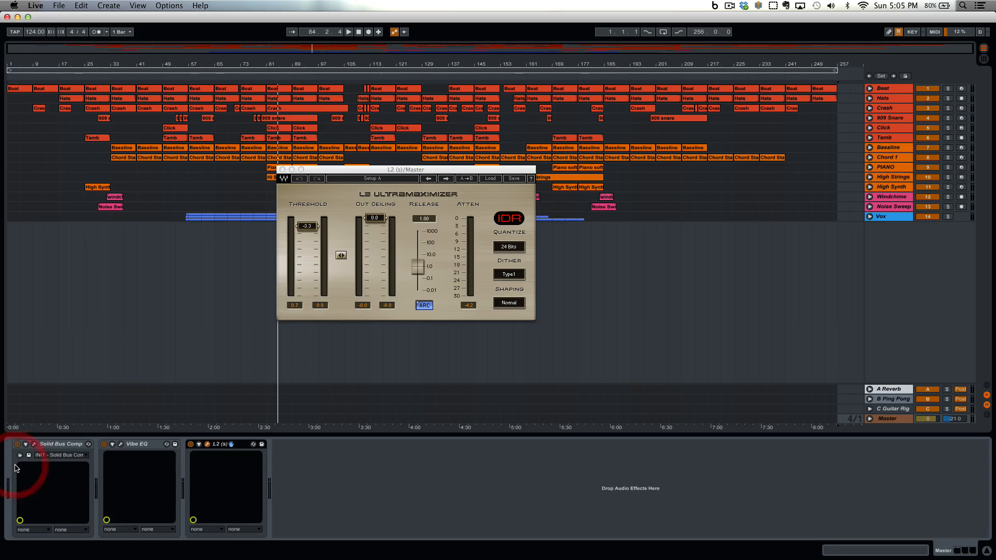
pyautogui.click(16, 469)
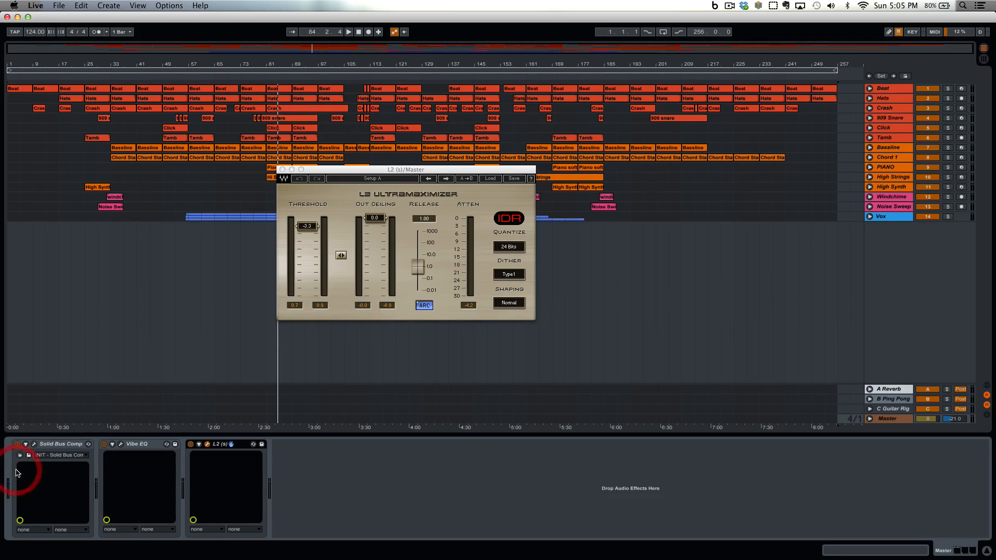
pyautogui.click(150, 444)
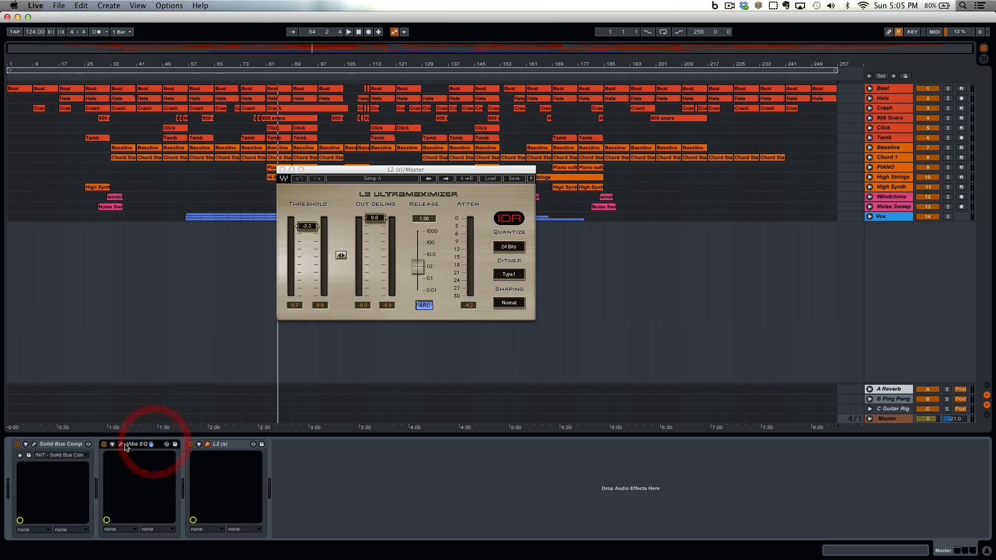
pyautogui.click(51, 444)
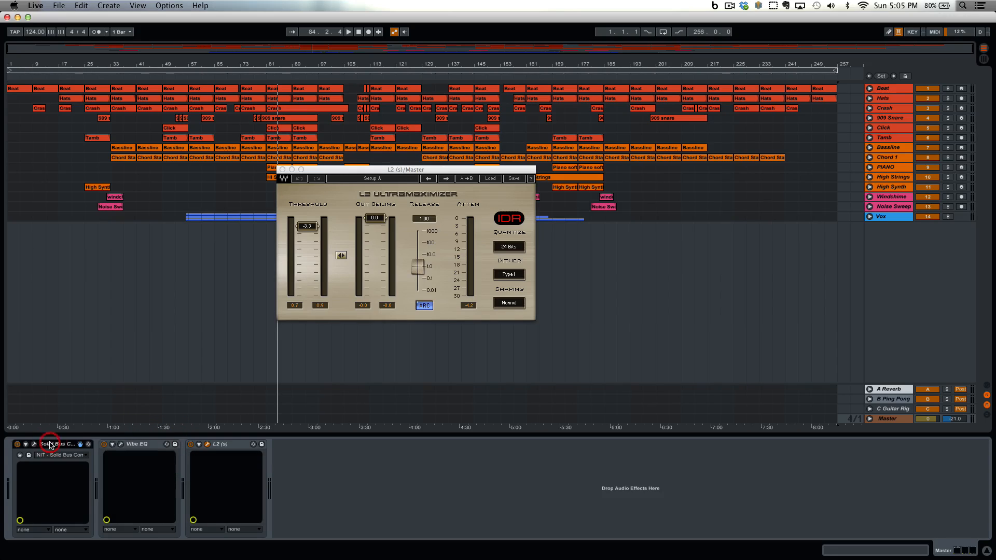
pyautogui.click(239, 445)
pyautogui.rightClick(240, 447)
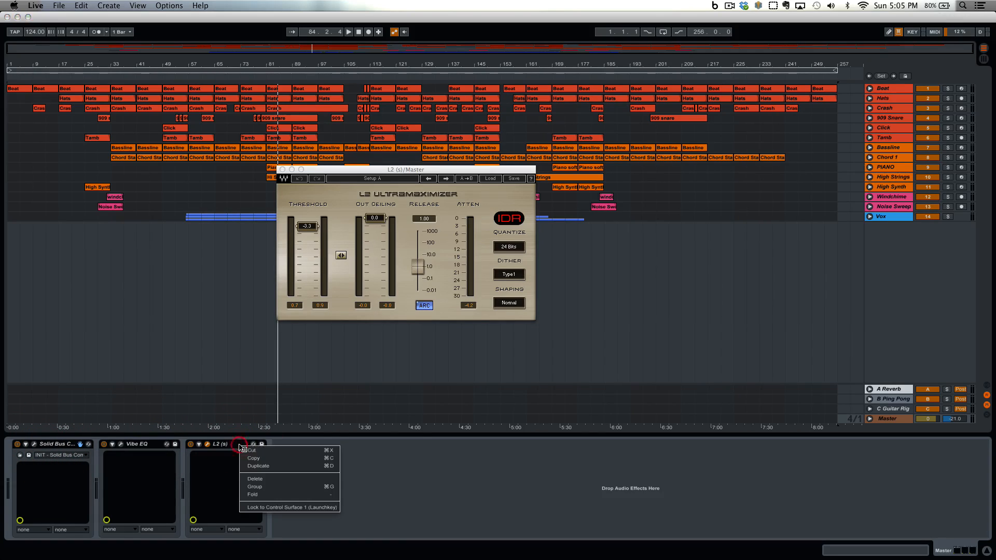
pyautogui.click(274, 490)
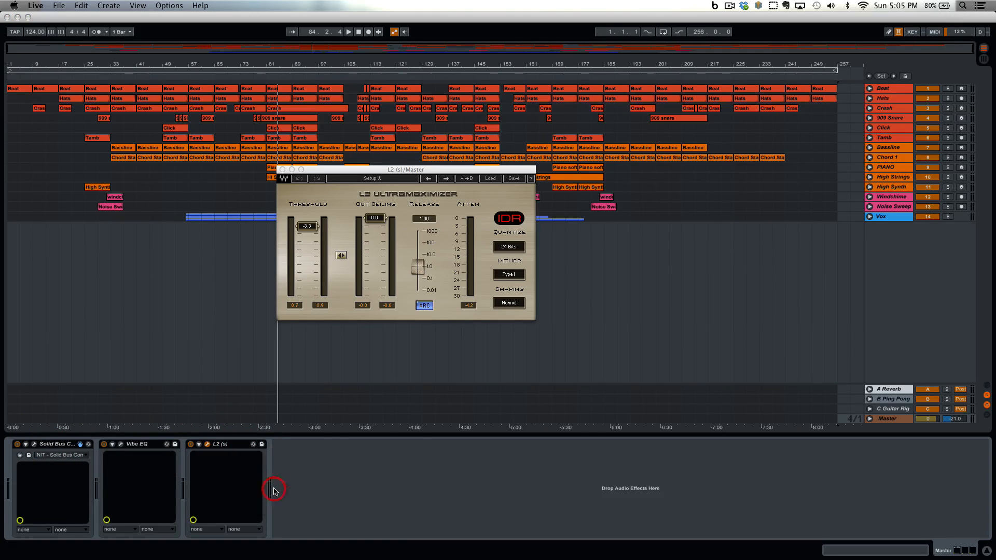
pyautogui.press('super+g')
# Move the loop start to bar 81 and compare playback with the Master effect rack switched off and back on
pyautogui.click(17, 445)
pyautogui.click(20, 445)
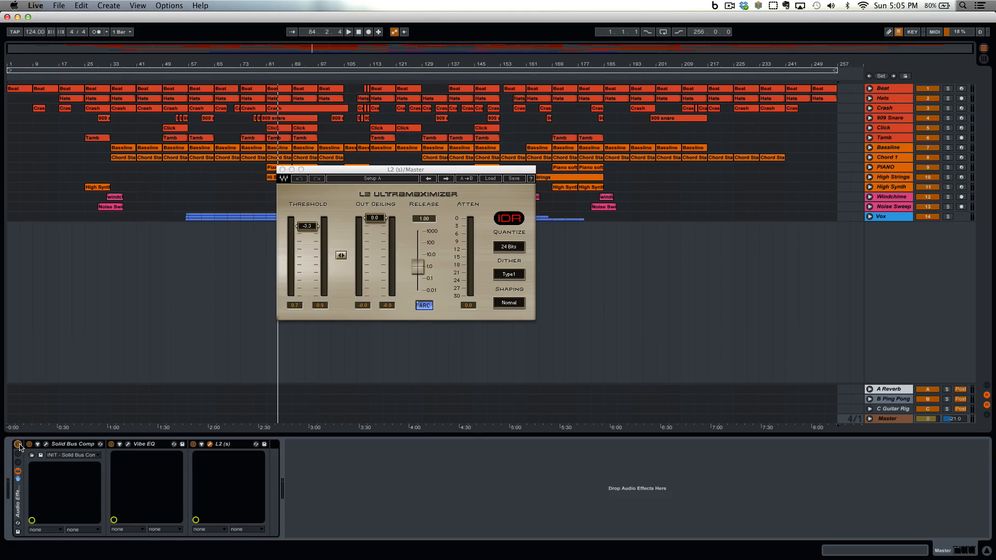
pyautogui.click(19, 444)
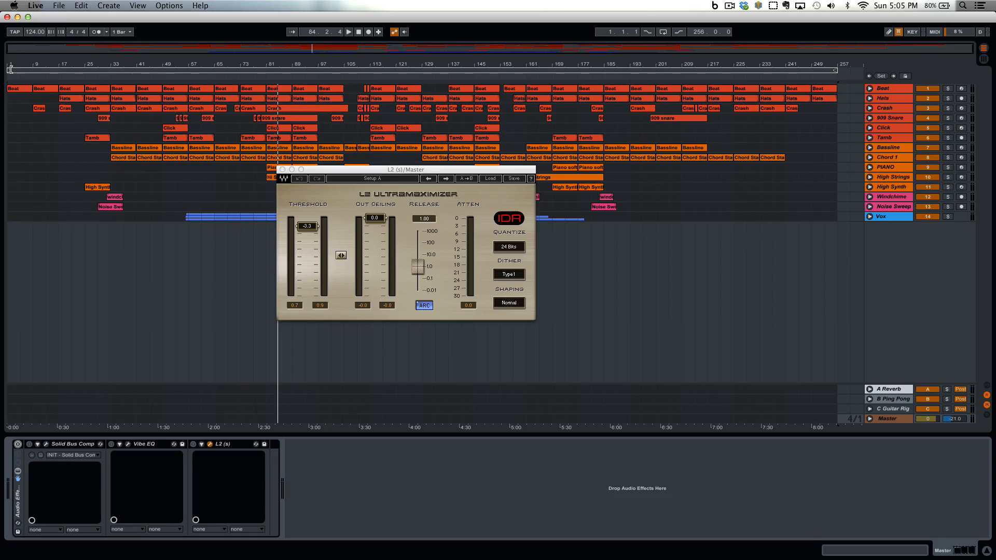
pyautogui.moveTo(10, 69); pyautogui.dragTo(269, 68)
pyautogui.press('space')
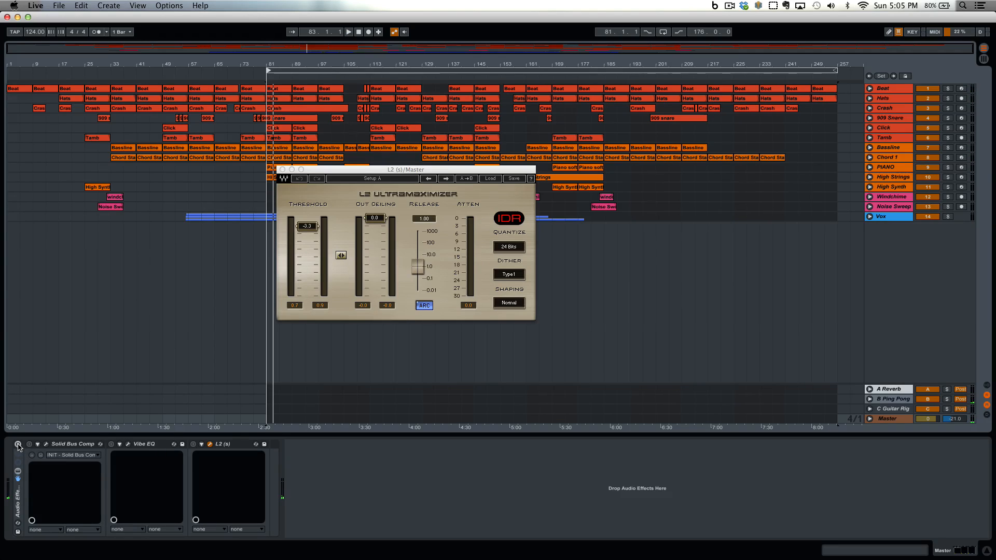
pyautogui.click(18, 445)
pyautogui.press('space')
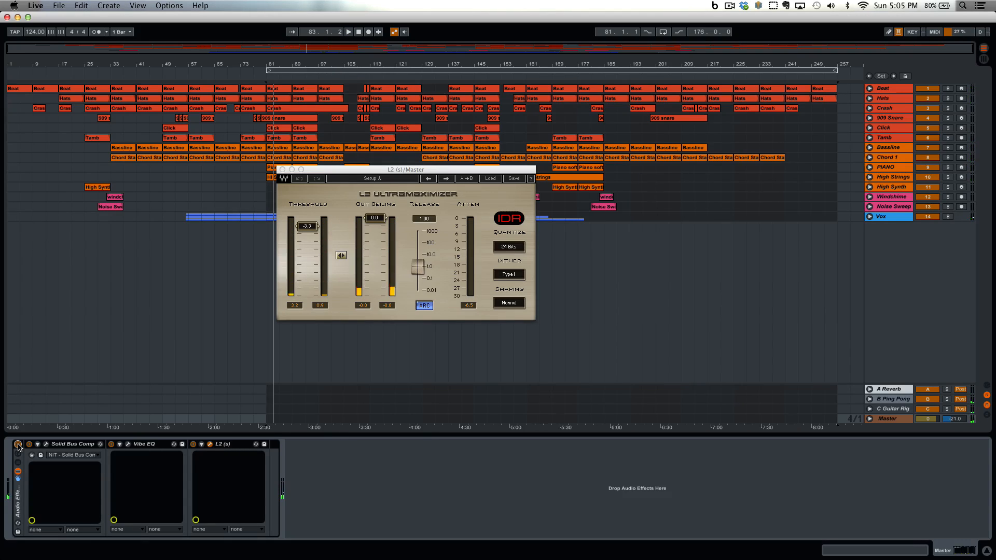
# Close the L2 plug-in window and hide Live to reveal the desktop
pyautogui.click(282, 170)
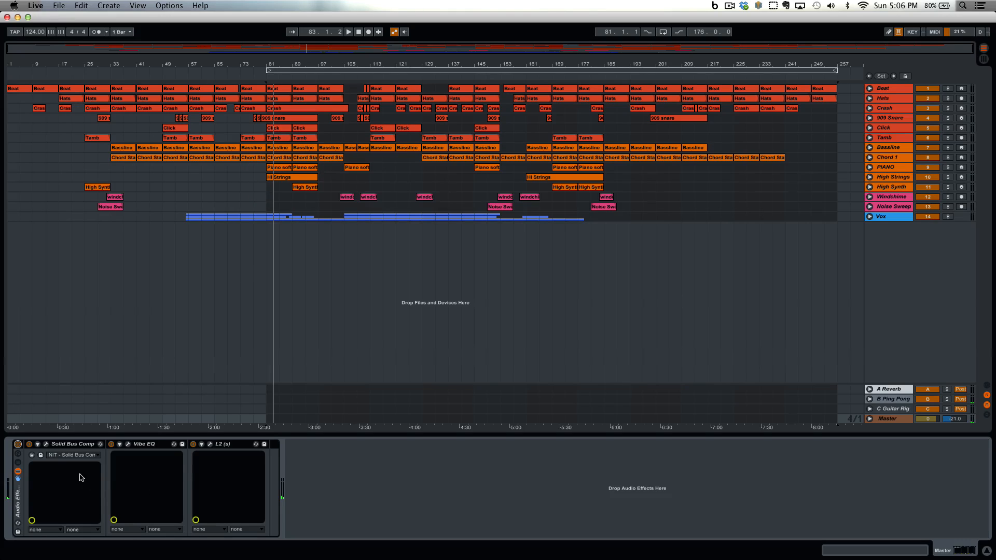
pyautogui.click(17, 491)
pyautogui.press('super+h')
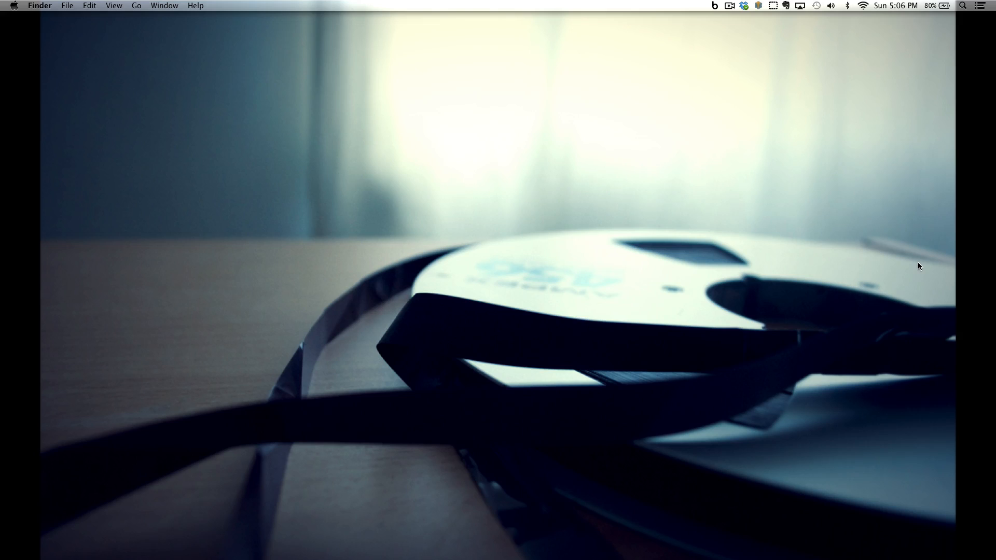